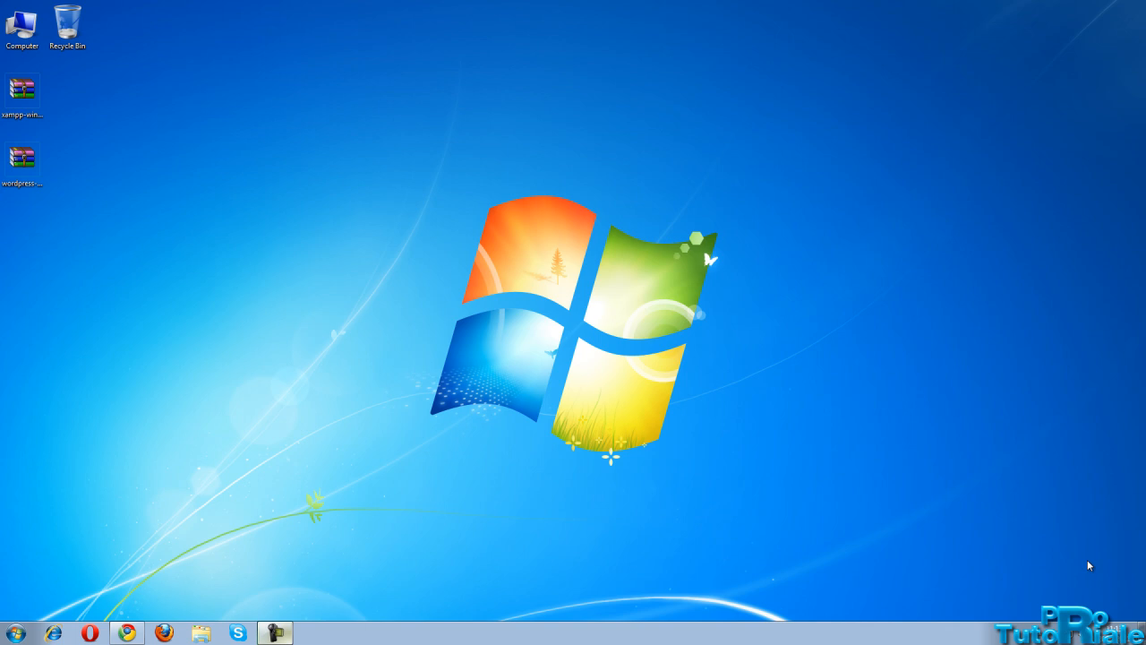
Search Google for 'xampp' in Chrome and open the 'apache friends - xampp' result
{"action": "left_click", "coordinate": [138, 632]}
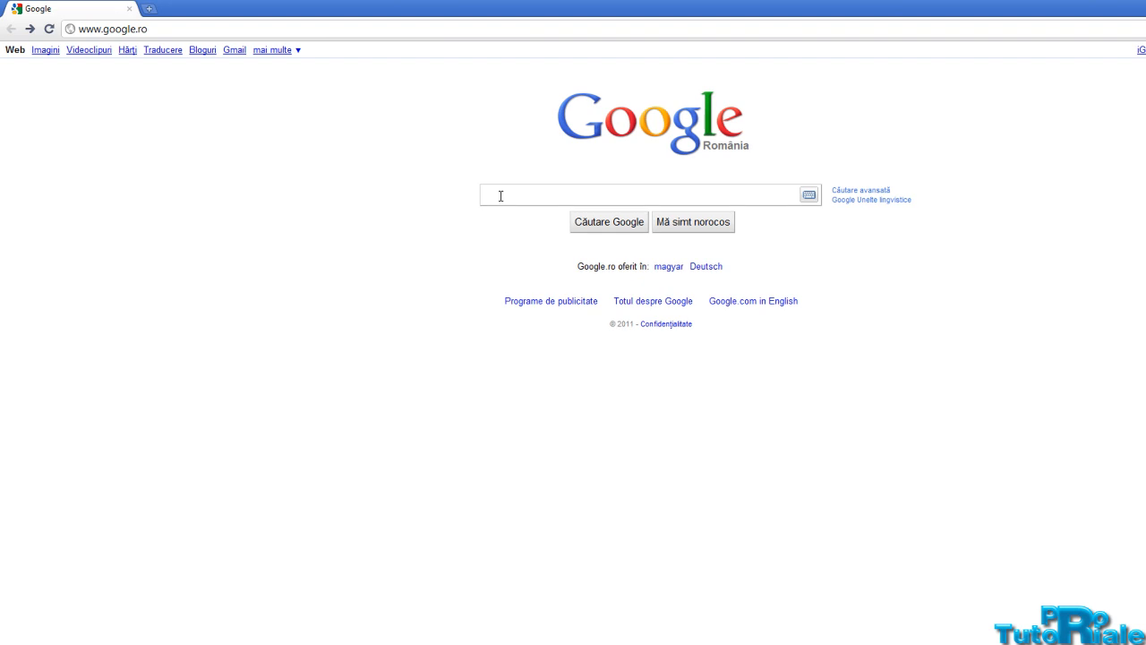
{"action": "type", "text": "xampp"}
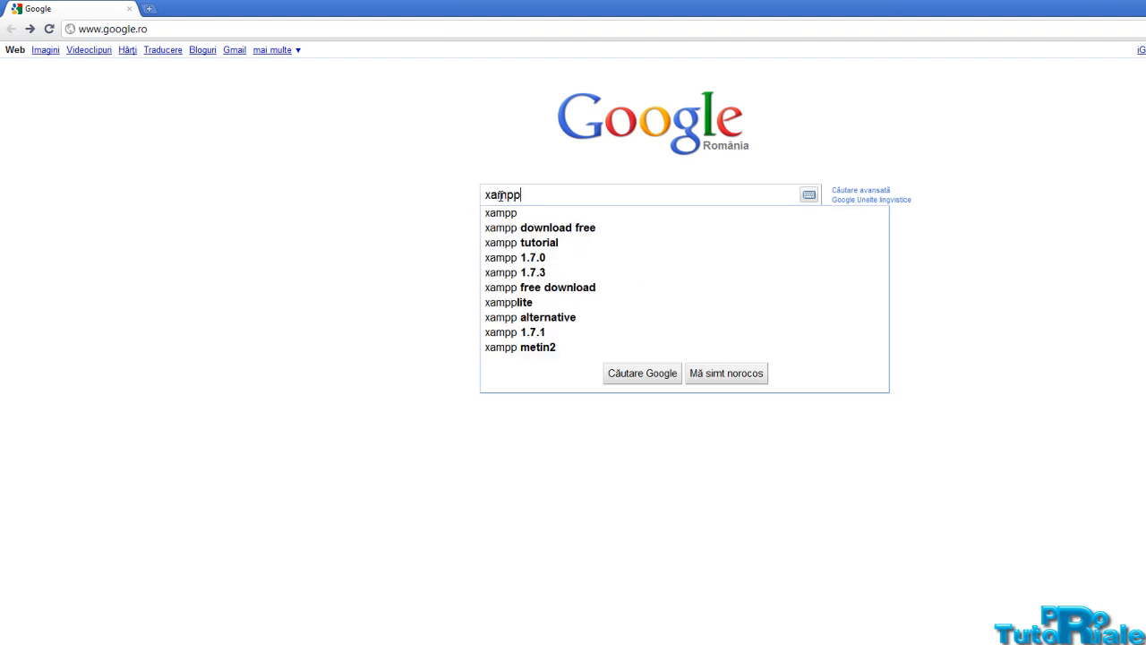
{"action": "key", "text": "Return"}
{"action": "left_click", "coordinate": [432, 157]}
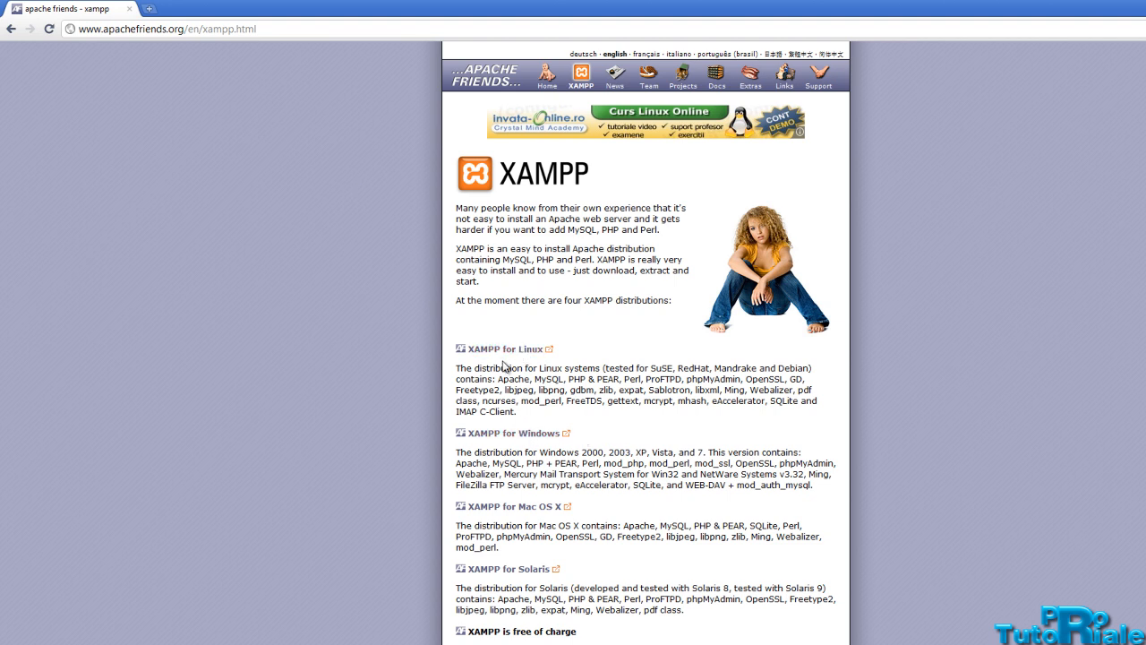
Go to the XAMPP for Windows page and jump to its XAMPP download table
{"action": "left_click", "coordinate": [540, 433]}
{"action": "scroll", "coordinate": [537, 432], "scroll_direction": "down", "scroll_amount": 2}
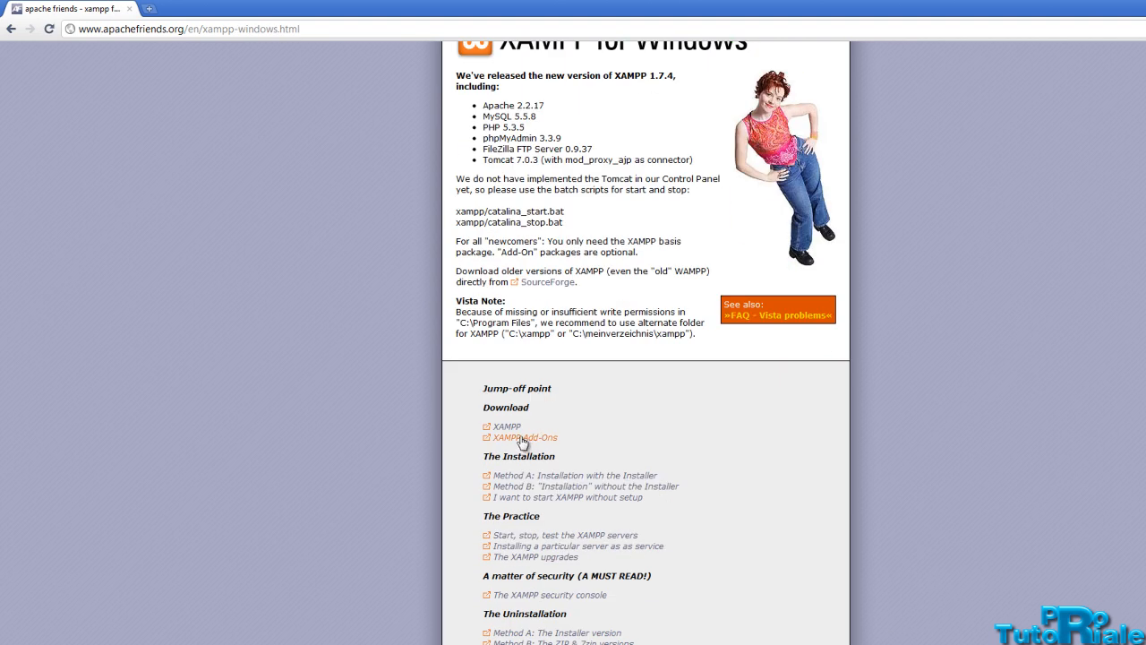
{"action": "left_click", "coordinate": [508, 427]}
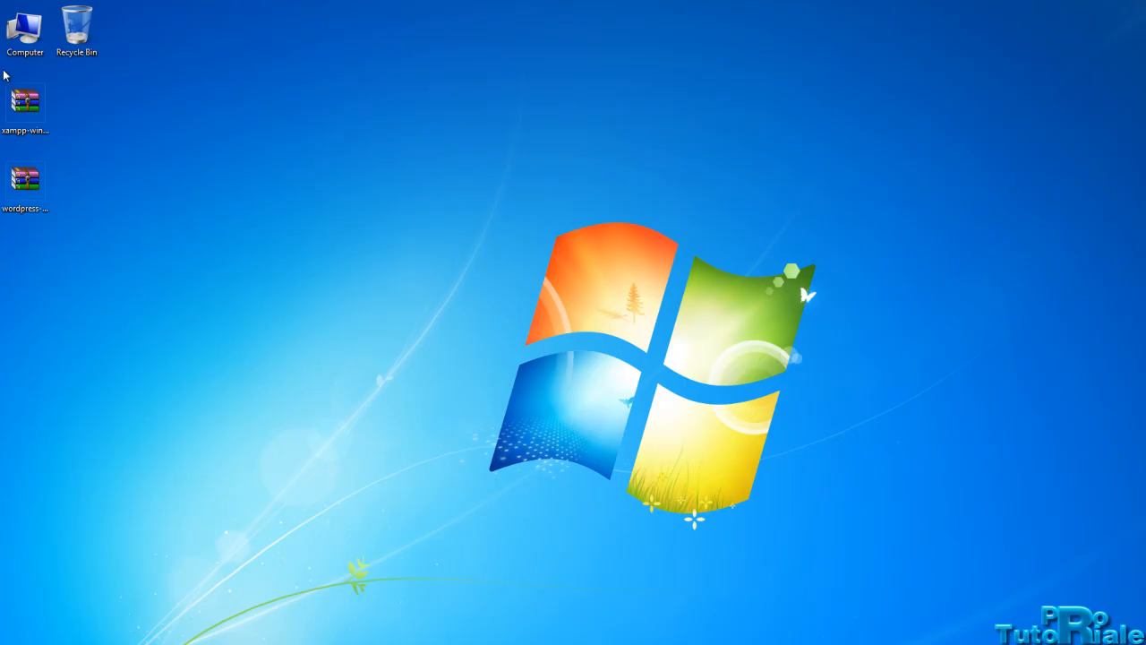
{"action": "left_click", "coordinate": [40, 110]}
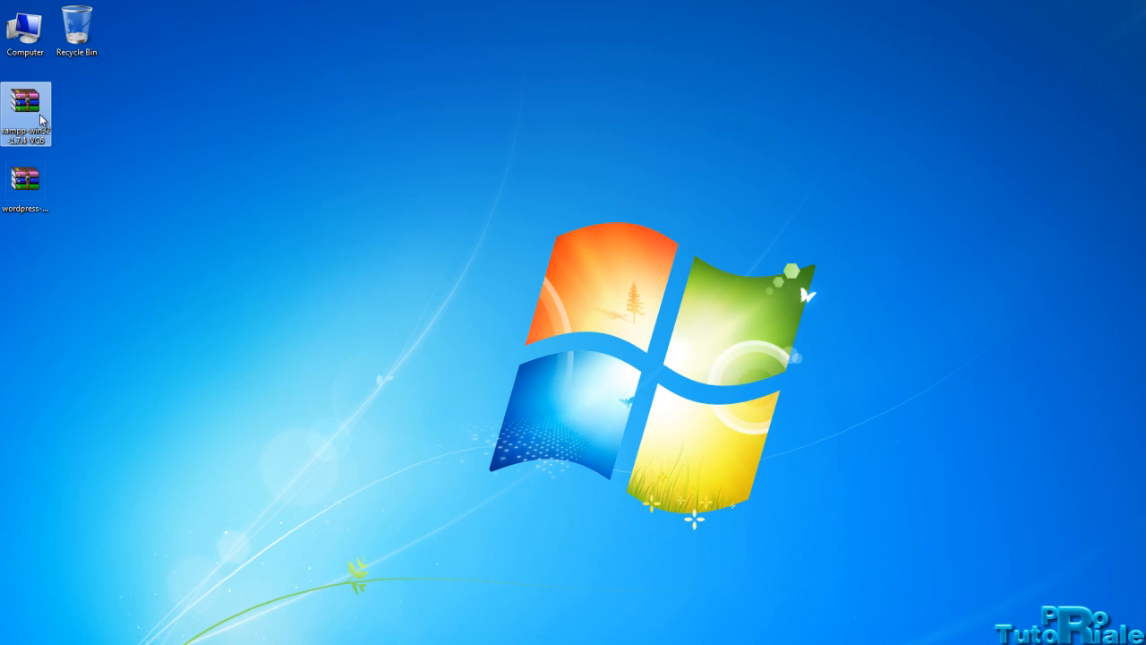
{"action": "double_click", "coordinate": [39, 113]}
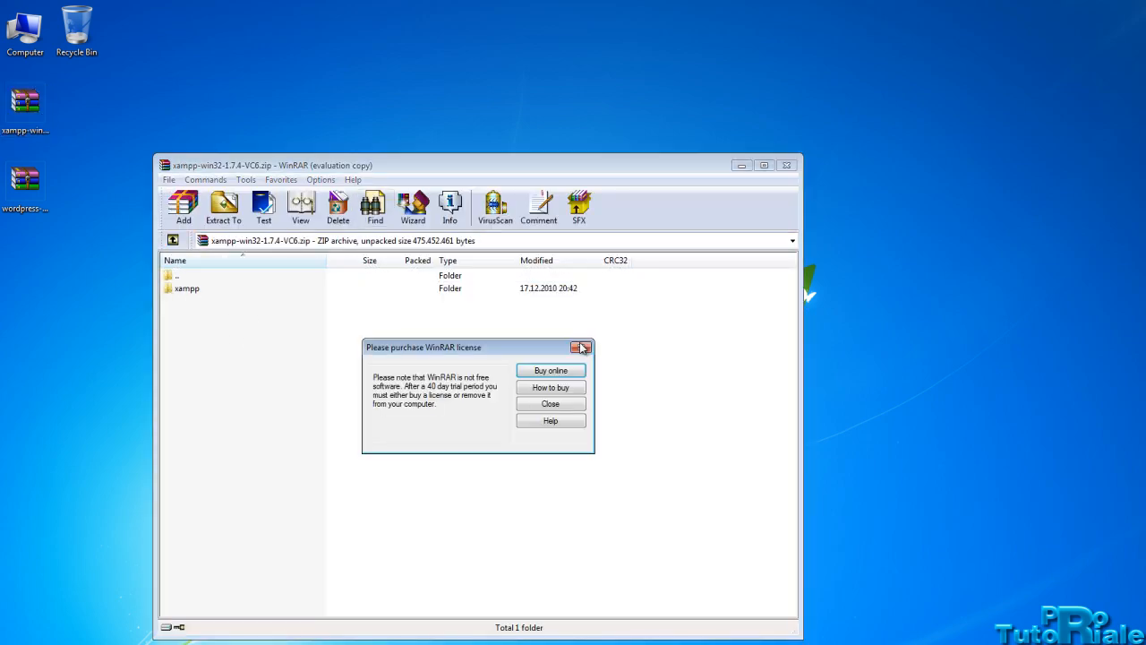
{"action": "left_click", "coordinate": [580, 347]}
{"action": "left_click", "coordinate": [198, 292]}
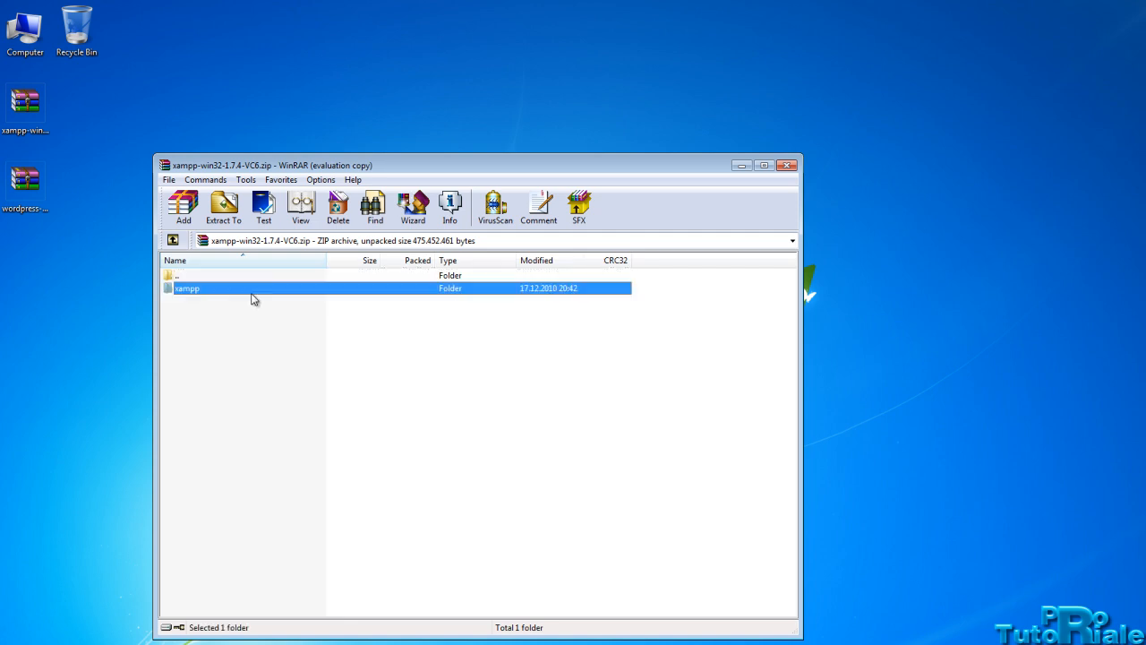
{"action": "left_click", "coordinate": [787, 165]}
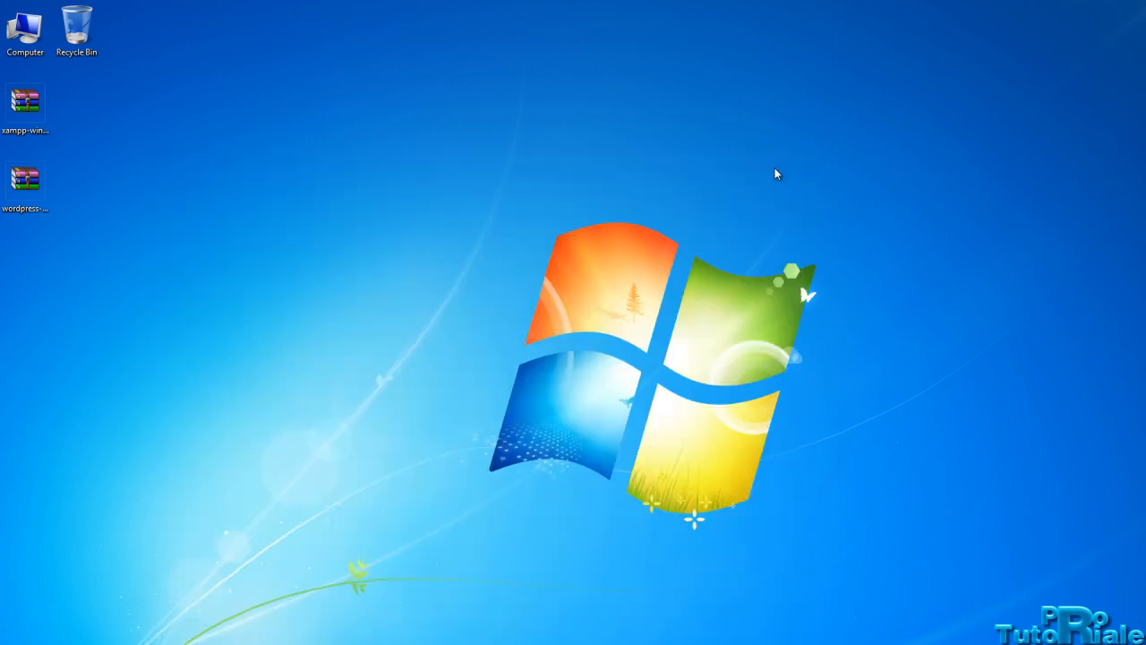
Open the C:\xampp folder in a widened Windows Explorer window
{"action": "key", "text": "super+e"}
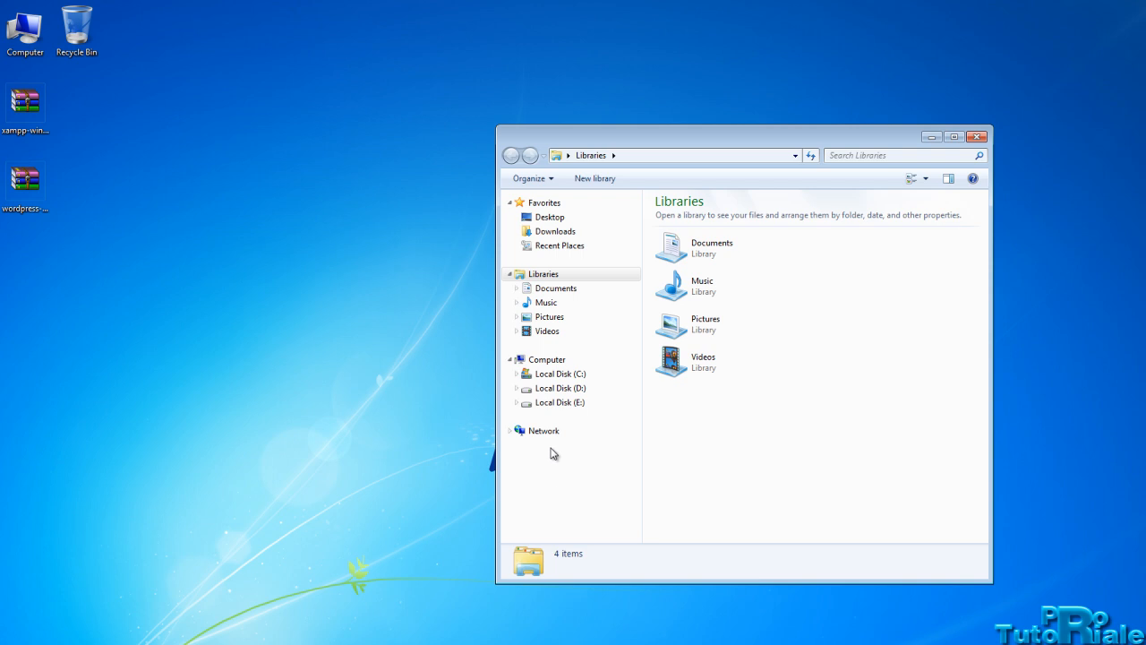
{"action": "left_click_drag", "start_coordinate": [496, 210], "coordinate": [296, 215]}
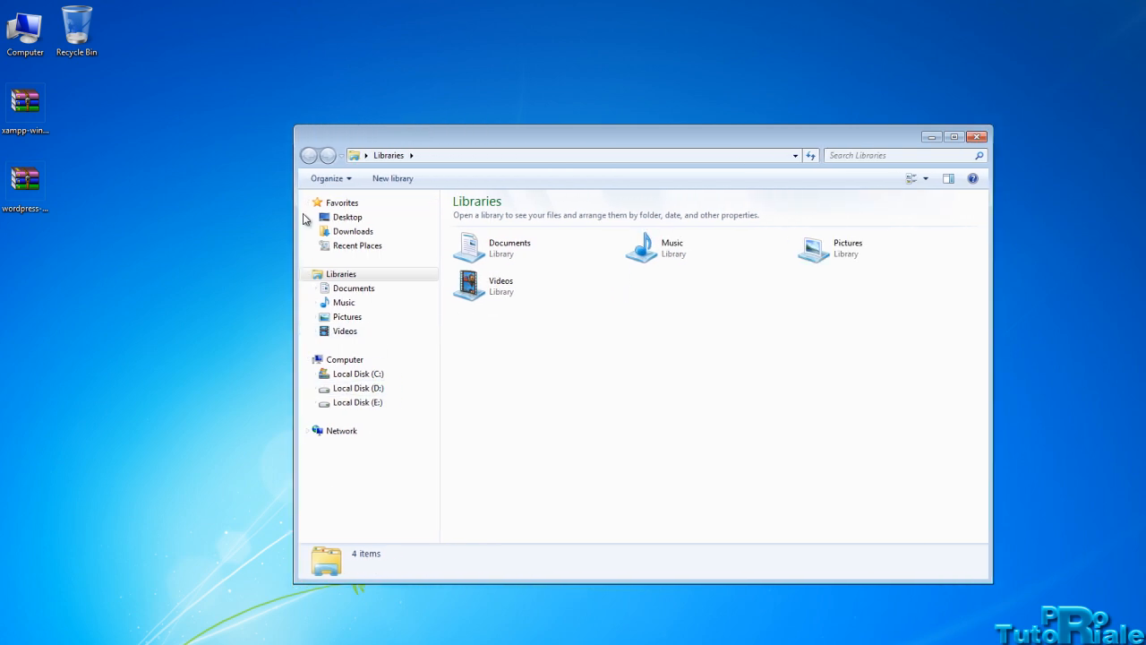
{"action": "left_click", "coordinate": [379, 373]}
{"action": "left_click", "coordinate": [524, 321]}
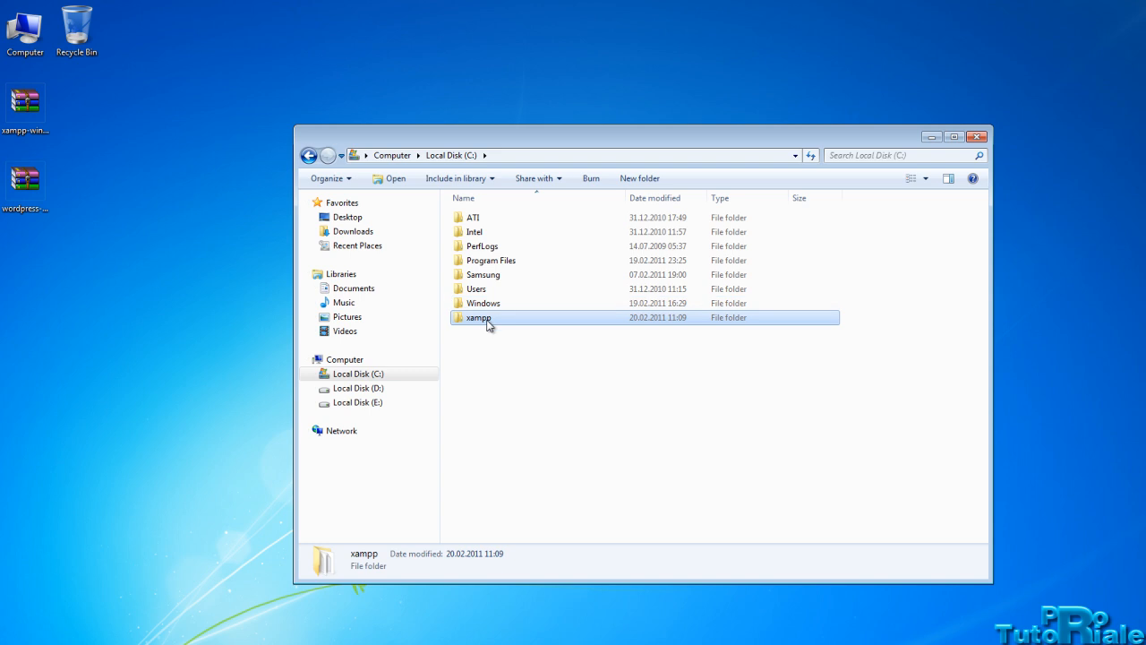
{"action": "double_click", "coordinate": [488, 319]}
Launch the XAMPP Control Panel from xampp-control in C:\xampp
{"action": "scroll", "coordinate": [545, 394], "scroll_direction": "down", "scroll_amount": 5}
{"action": "scroll", "coordinate": [570, 474], "scroll_direction": "up", "scroll_amount": 5}
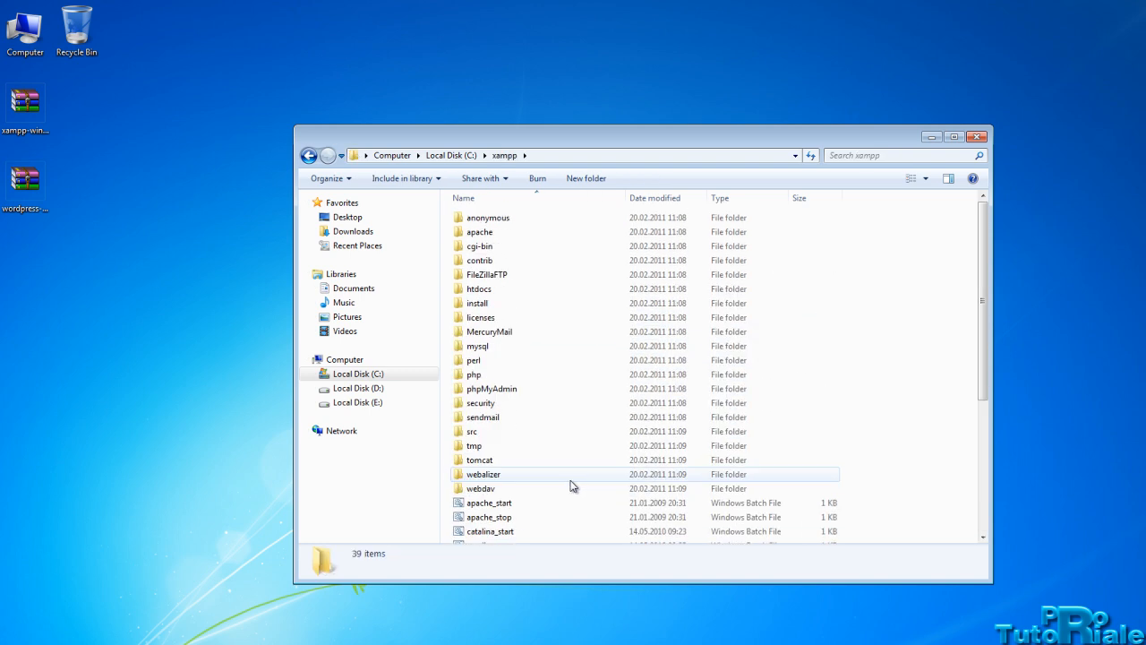
{"action": "scroll", "coordinate": [574, 484], "scroll_direction": "down", "scroll_amount": 5}
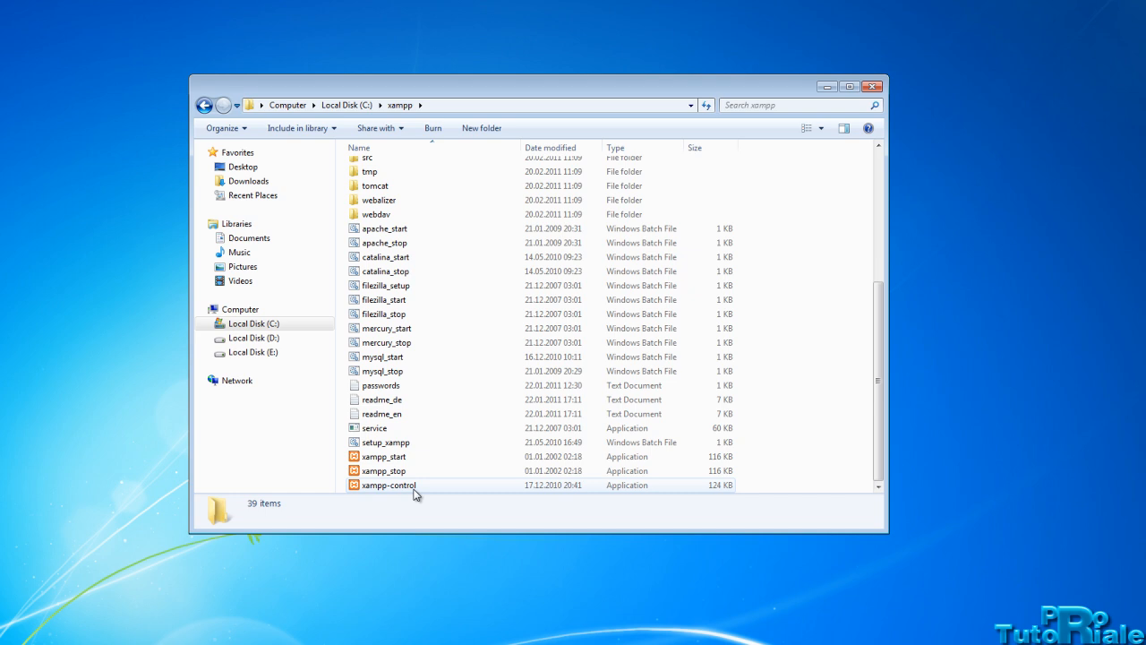
{"action": "double_click", "coordinate": [520, 541]}
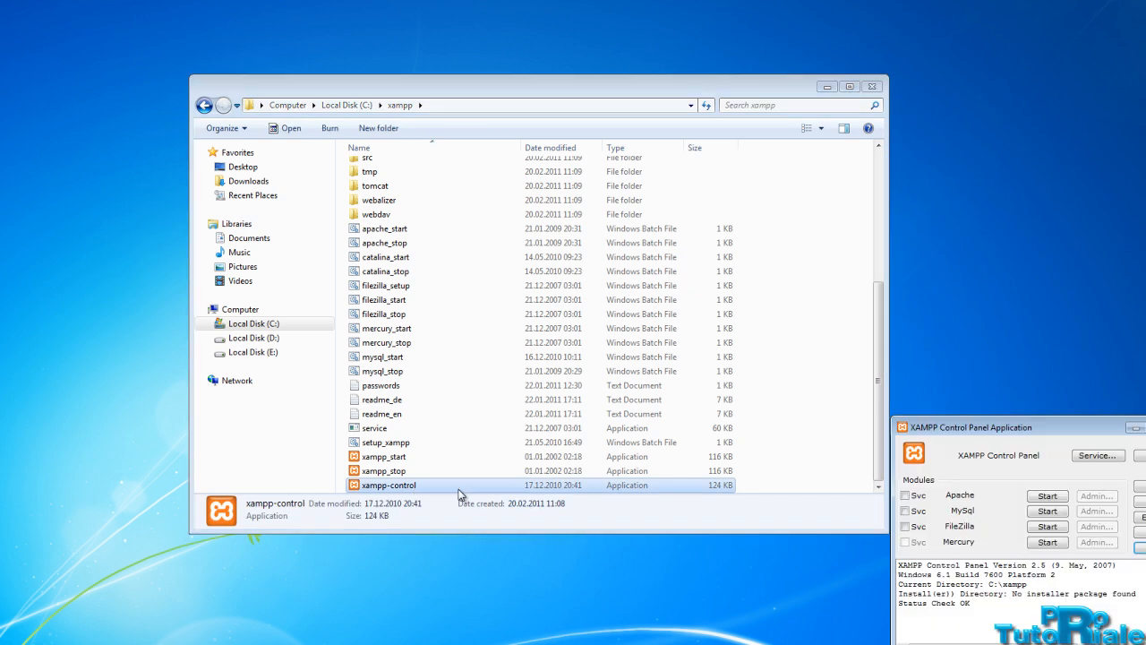
{"action": "left_click", "coordinate": [823, 88]}
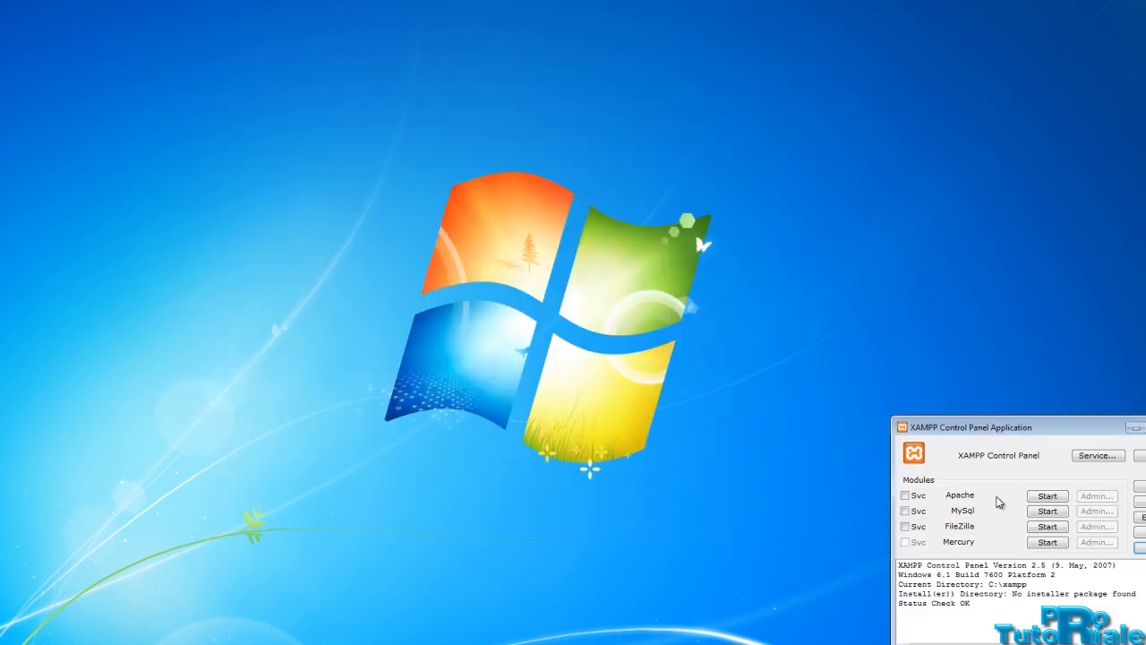
Install Apache as a Windows service and start it on port 80
{"action": "left_click_drag", "start_coordinate": [985, 436], "coordinate": [488, 181]}
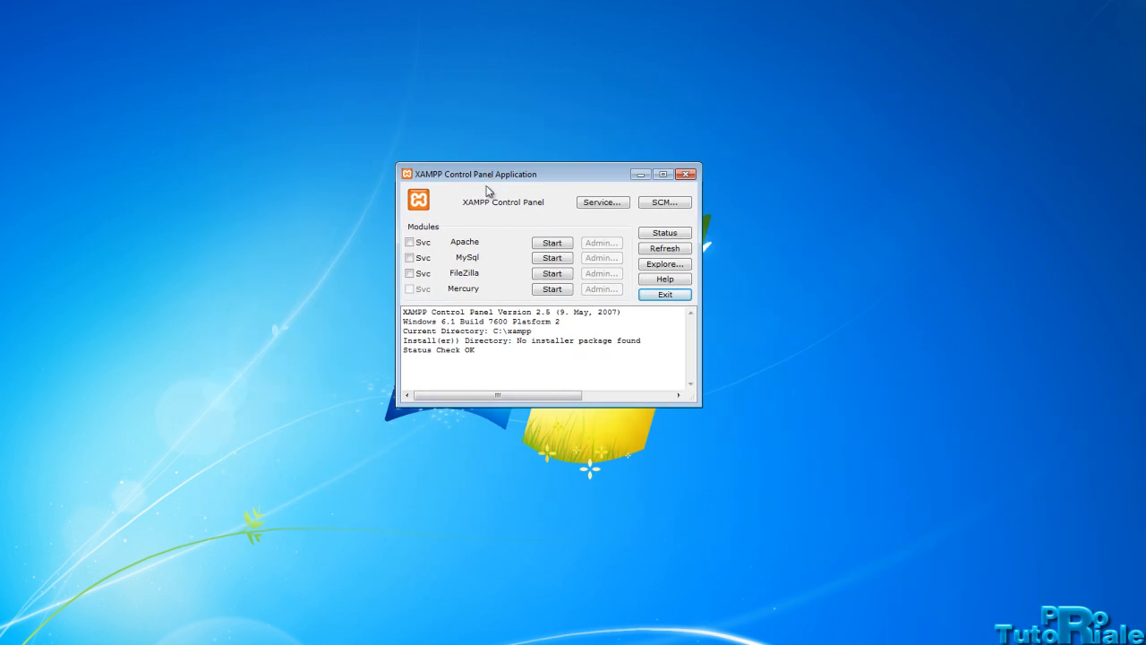
{"action": "left_click", "coordinate": [410, 243]}
{"action": "left_click", "coordinate": [547, 356]}
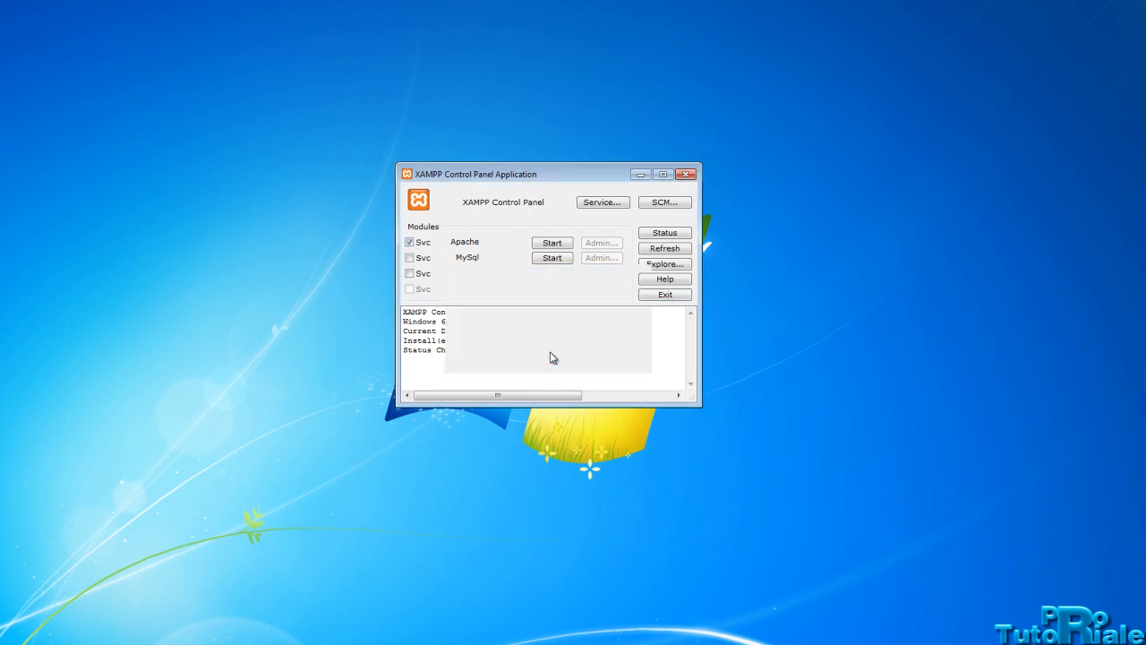
{"action": "left_click", "coordinate": [550, 246]}
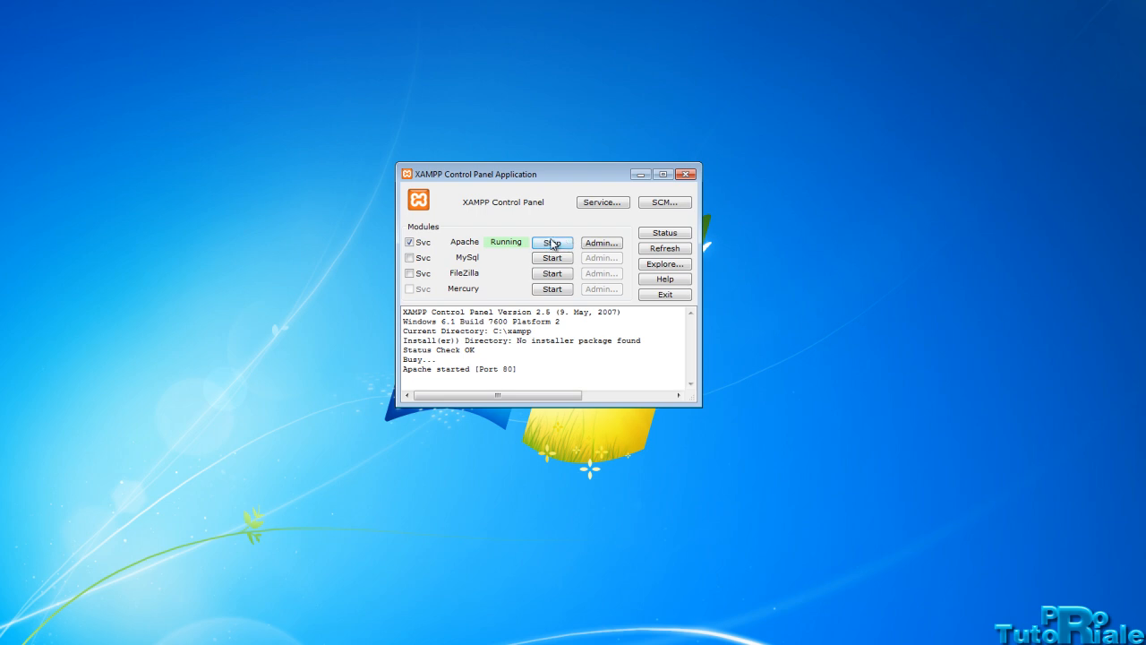
Install MySql as a service, start it on port 3306, and open the XAMPP admin page
{"action": "left_click", "coordinate": [410, 258]}
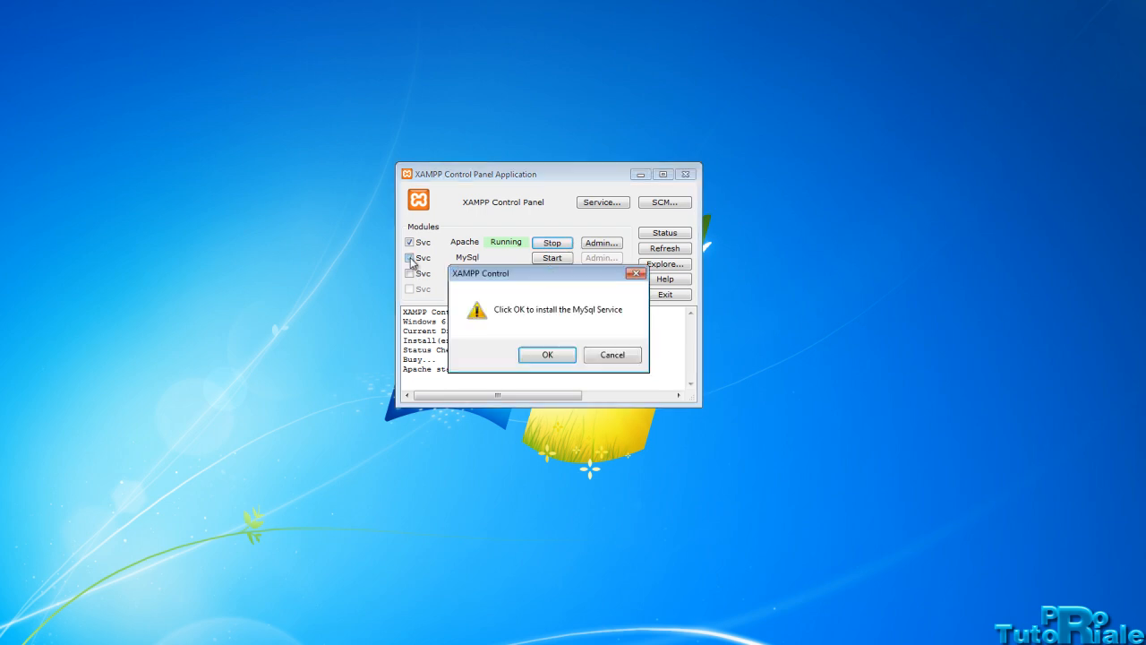
{"action": "left_click", "coordinate": [551, 354]}
{"action": "left_click", "coordinate": [551, 258]}
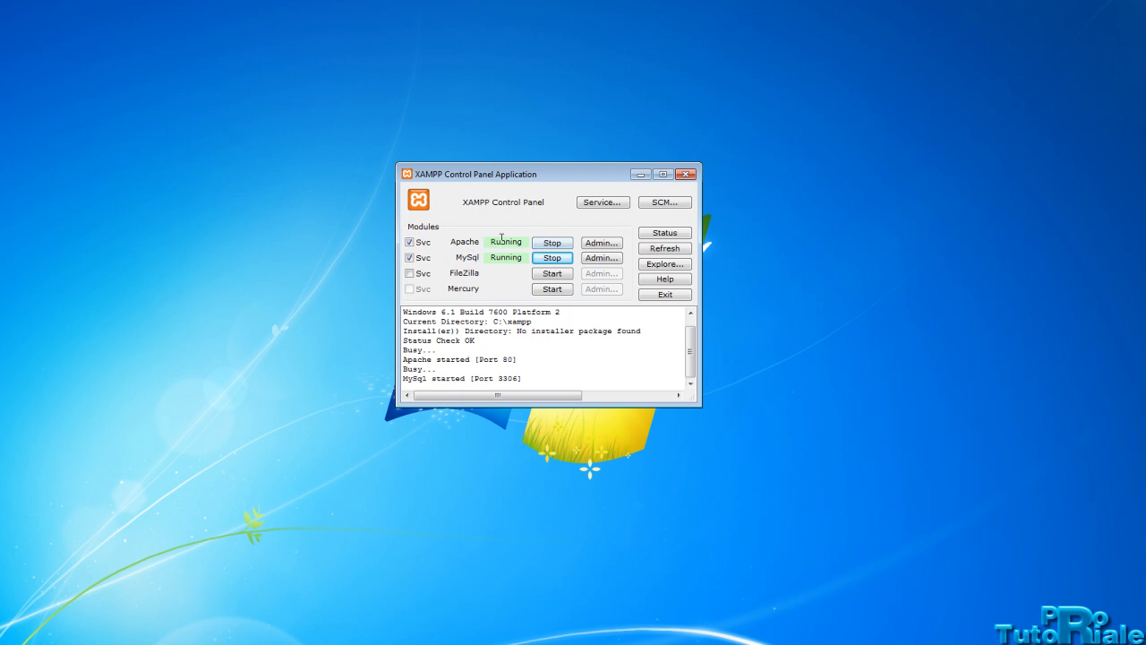
{"action": "left_click", "coordinate": [595, 243]}
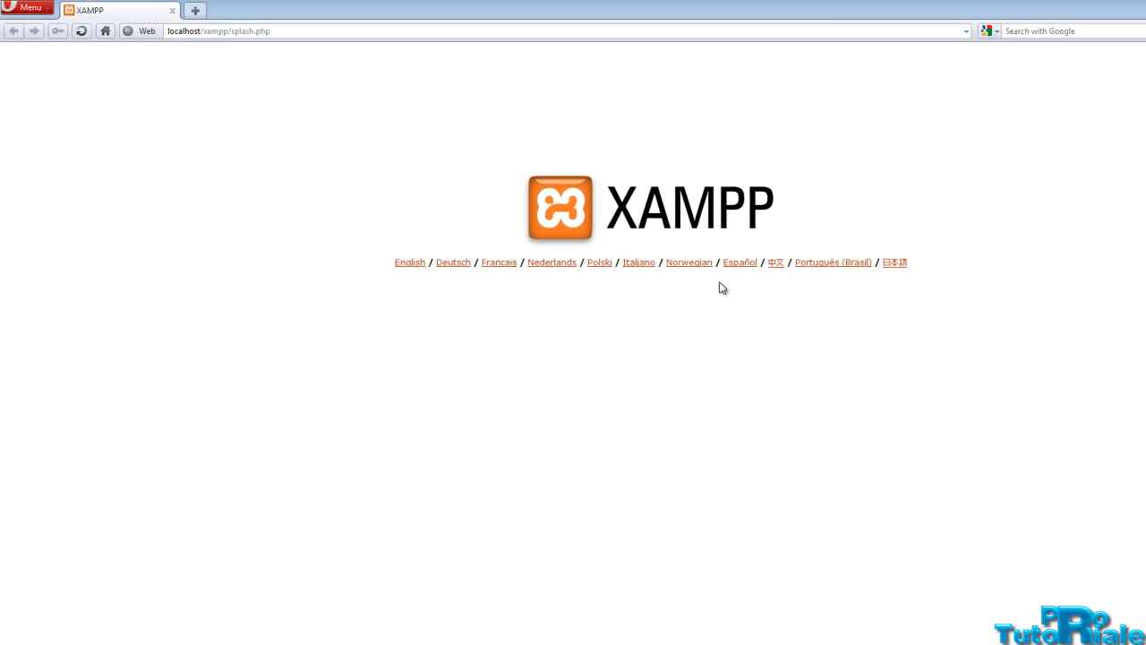
Switch the XAMPP pages to English and bring up the Security overview at localhost/security
{"action": "left_click", "coordinate": [412, 266]}
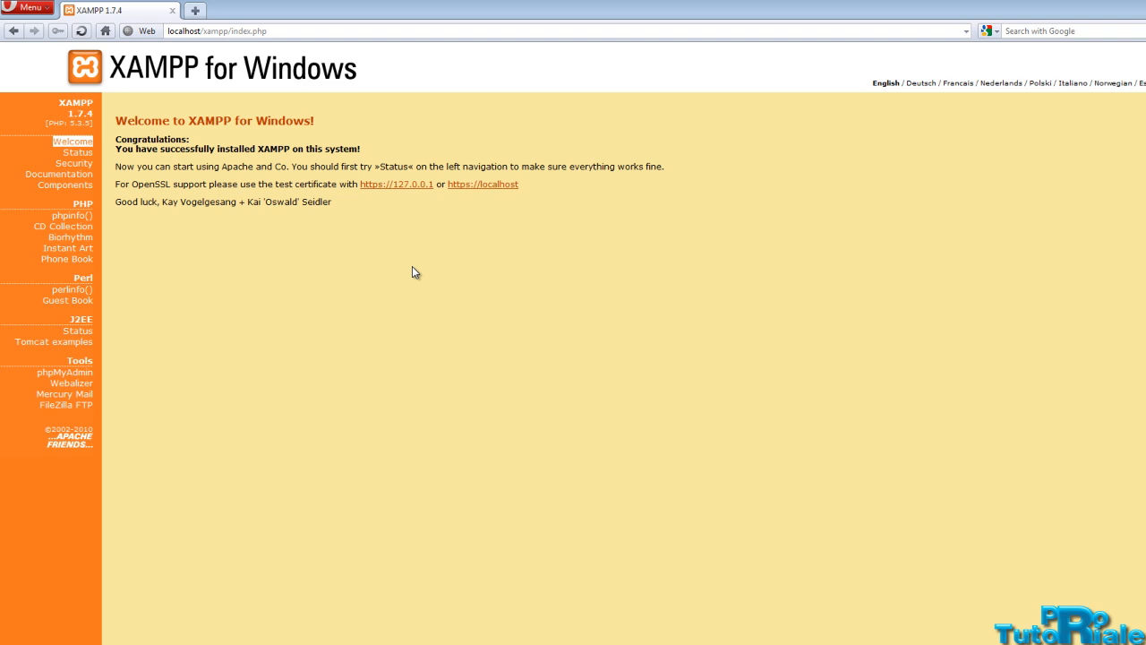
{"action": "left_click", "coordinate": [79, 163]}
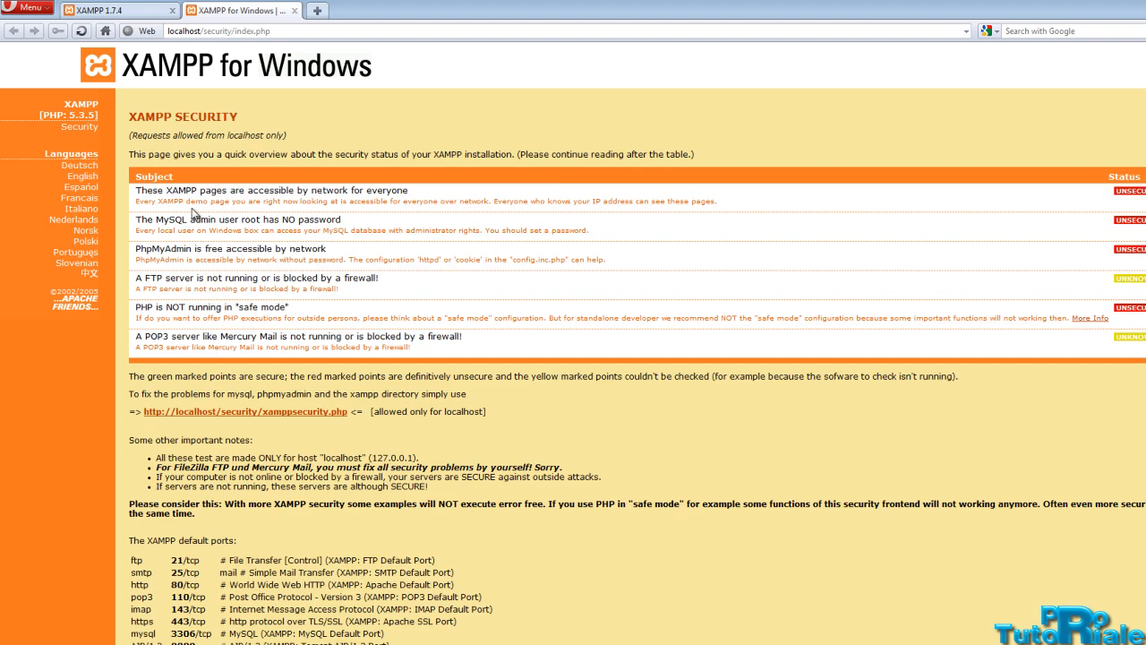
{"action": "left_click", "coordinate": [199, 412]}
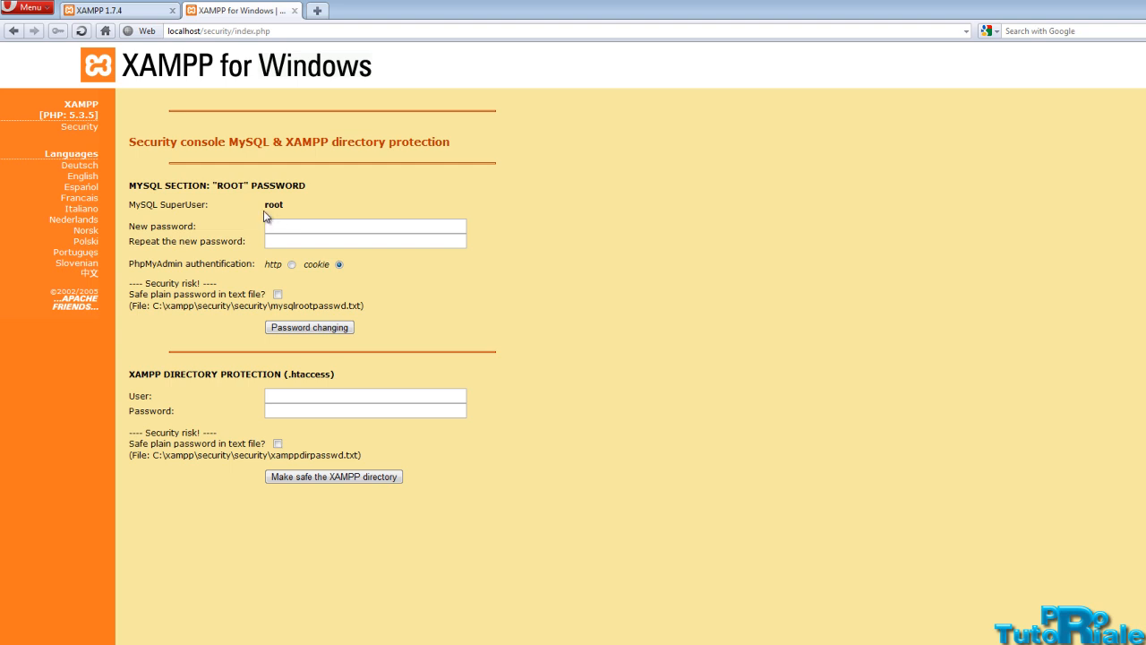
{"action": "left_click", "coordinate": [13, 31]}
{"action": "left_click_drag", "start_coordinate": [134, 413], "coordinate": [280, 426]}
{"action": "left_click", "coordinate": [292, 424]}
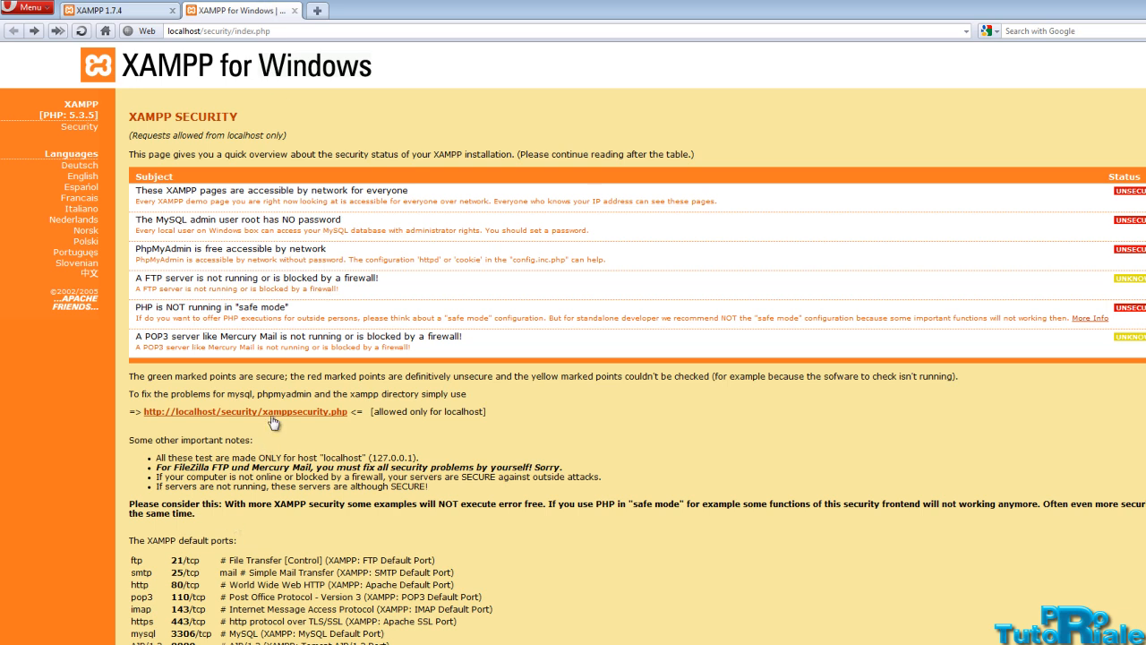
On xamppsecurity.php, enter and repeat a new MySQL root password and apply it
{"action": "left_click", "coordinate": [273, 421]}
{"action": "left_click", "coordinate": [270, 227]}
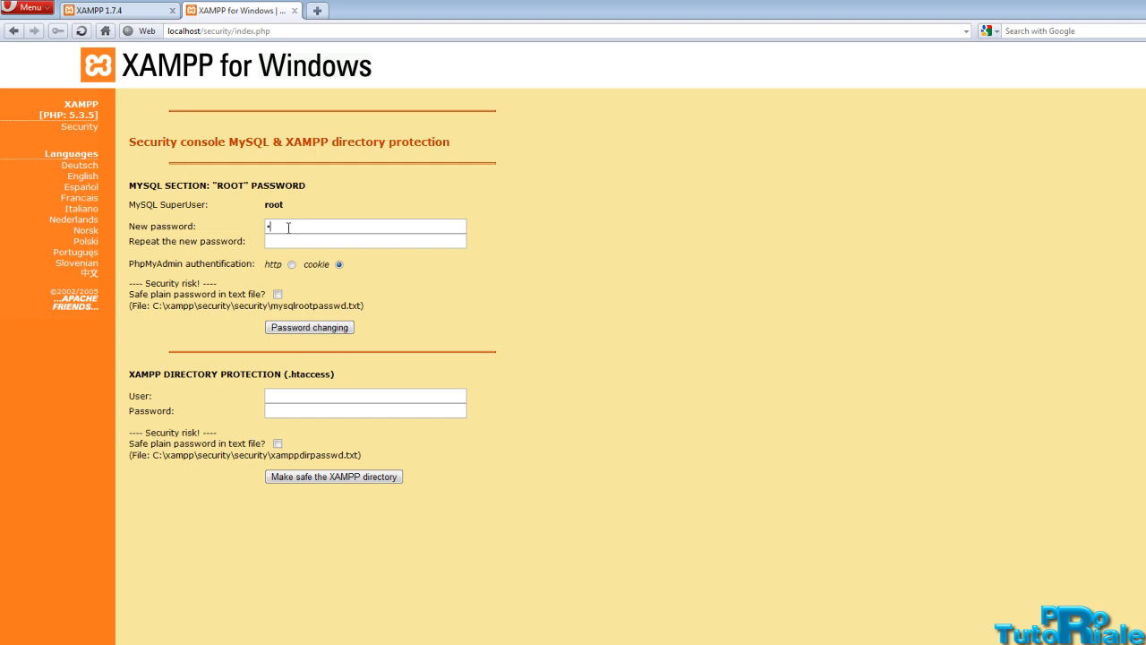
{"action": "left_click", "coordinate": [277, 241]}
{"action": "left_click", "coordinate": [291, 328]}
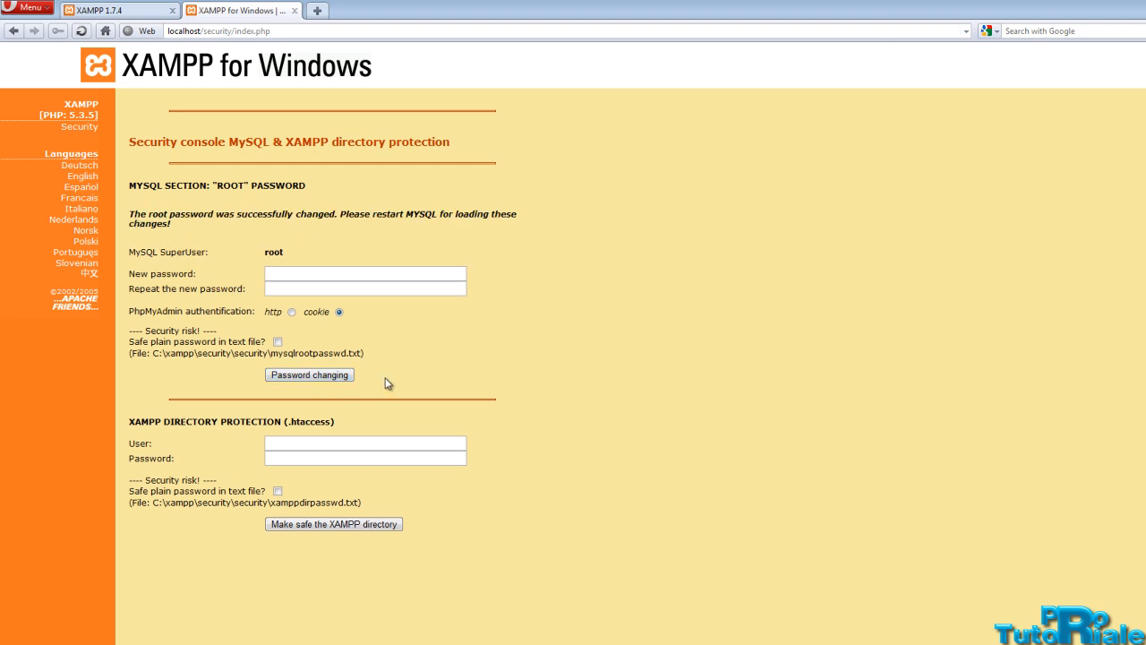
Protect the XAMPP directory with a user name and password, then dismiss the save-password prompt
{"action": "left_click", "coordinate": [286, 440]}
{"action": "left_click", "coordinate": [286, 457]}
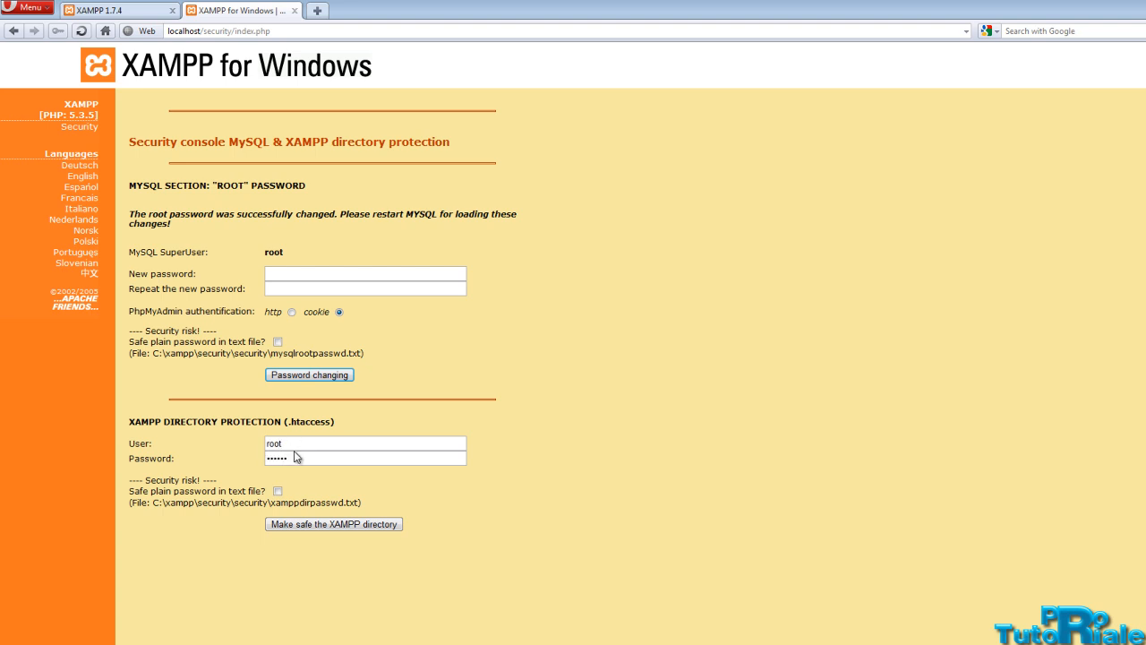
{"action": "left_click", "coordinate": [368, 494]}
{"action": "left_click", "coordinate": [336, 524]}
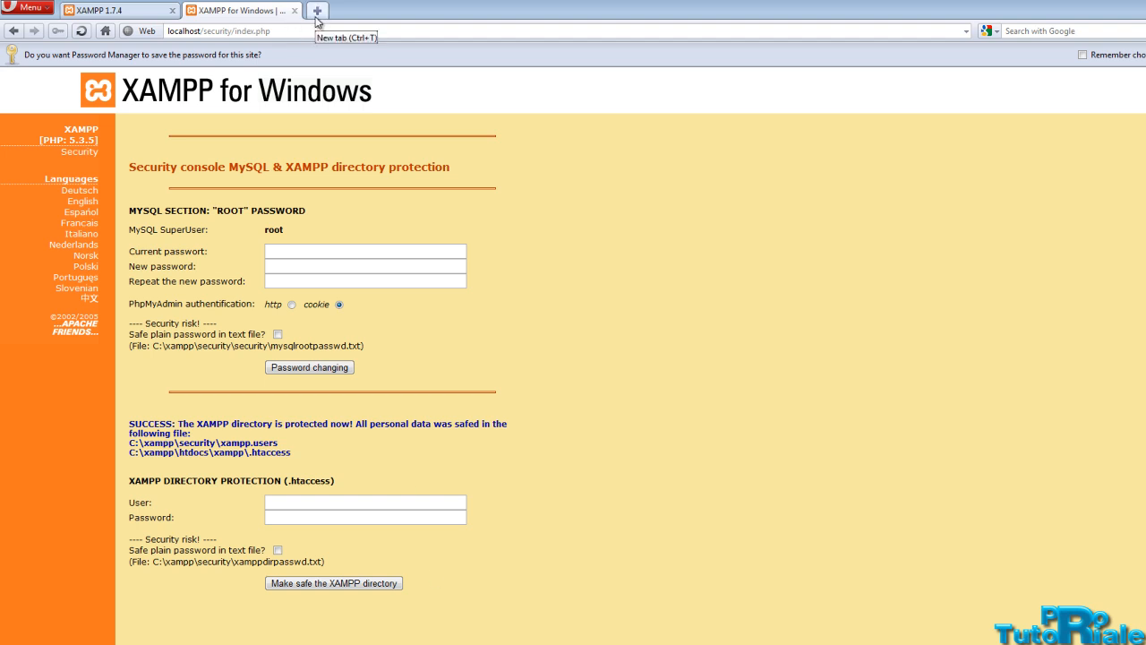
{"action": "left_click", "coordinate": [1145, 54]}
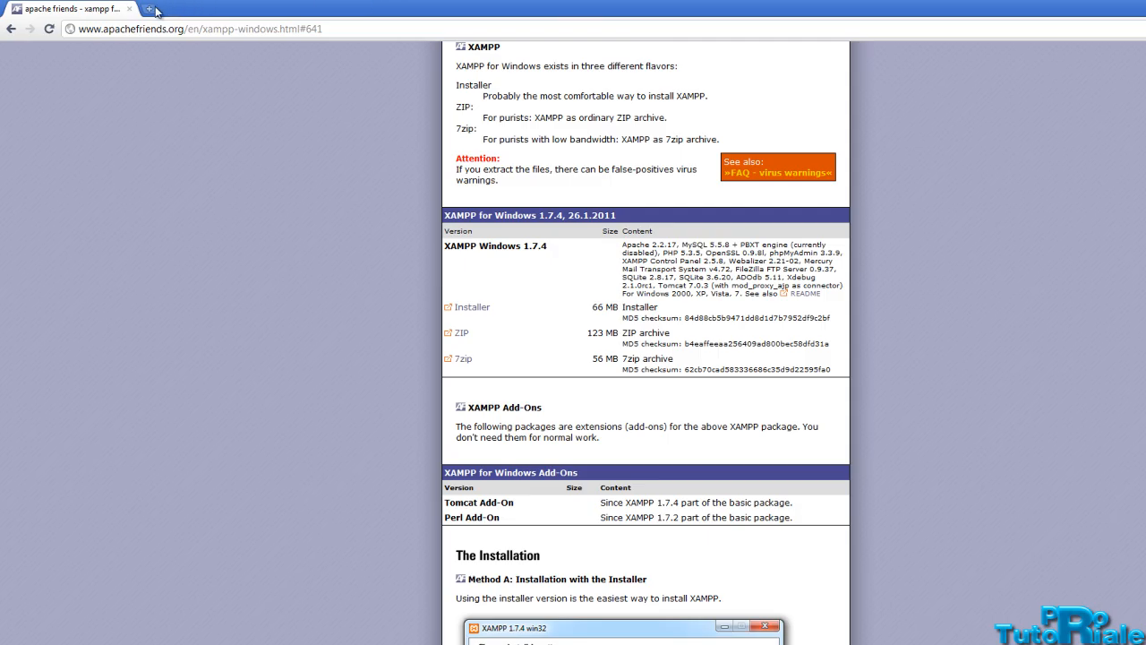
Search google.ro for 'wordpress', open wordpress.org and download the WordPress 3.0.5 zip
{"action": "left_click", "coordinate": [151, 9]}
{"action": "type", "text": "google.ro"}
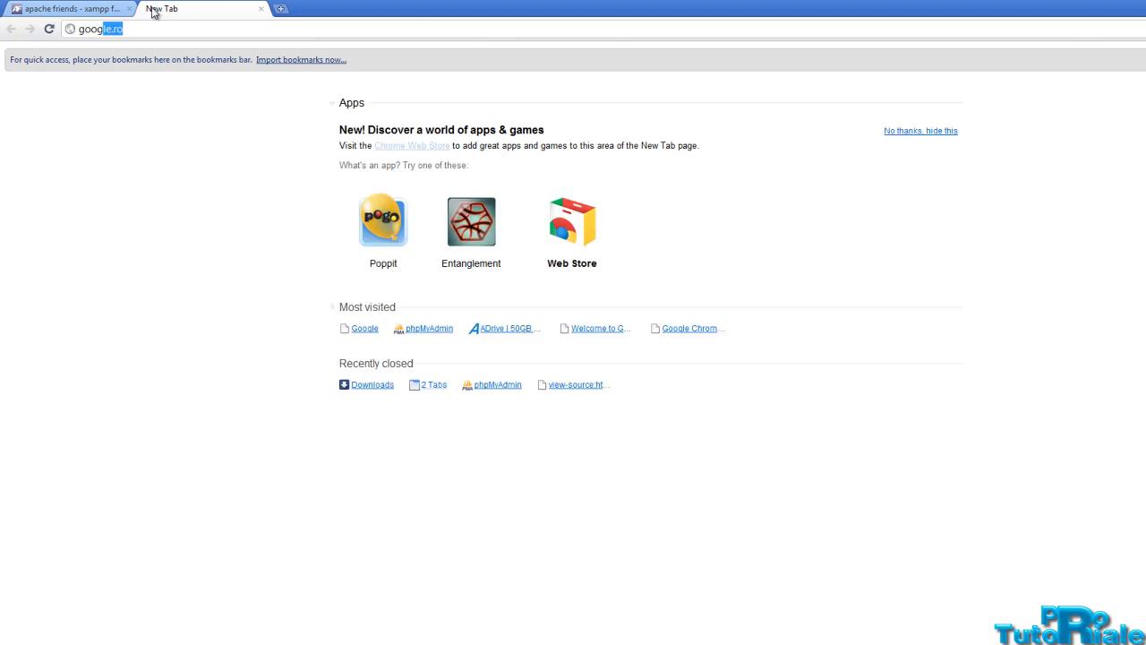
{"action": "key", "text": "Return"}
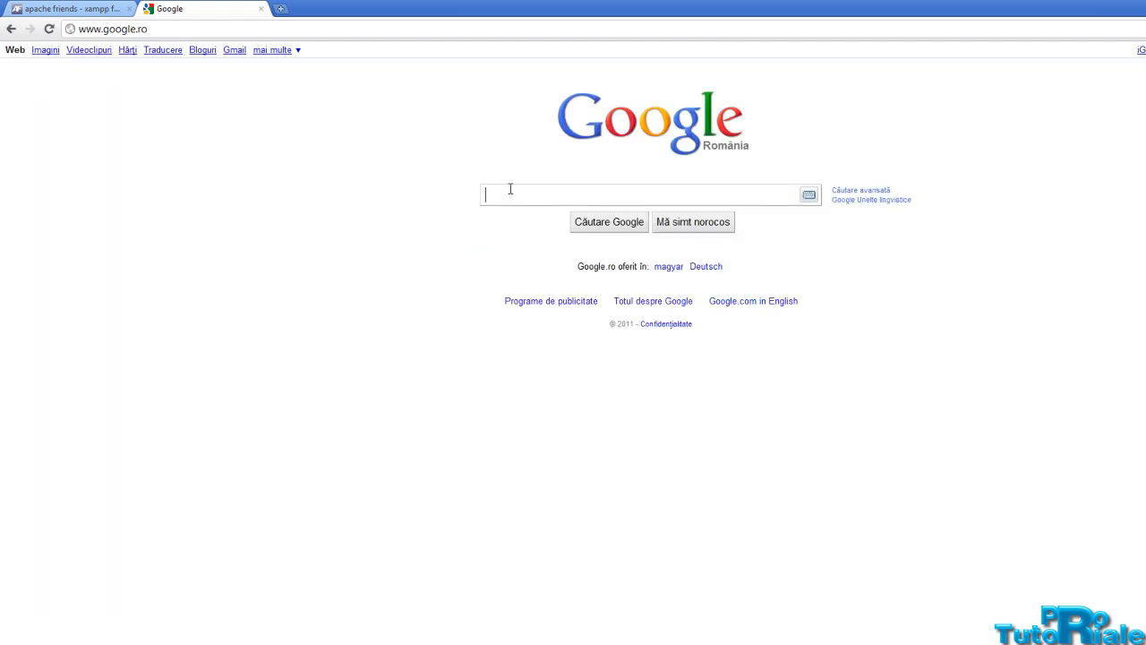
{"action": "type", "text": "wordpress"}
{"action": "key", "text": "Return"}
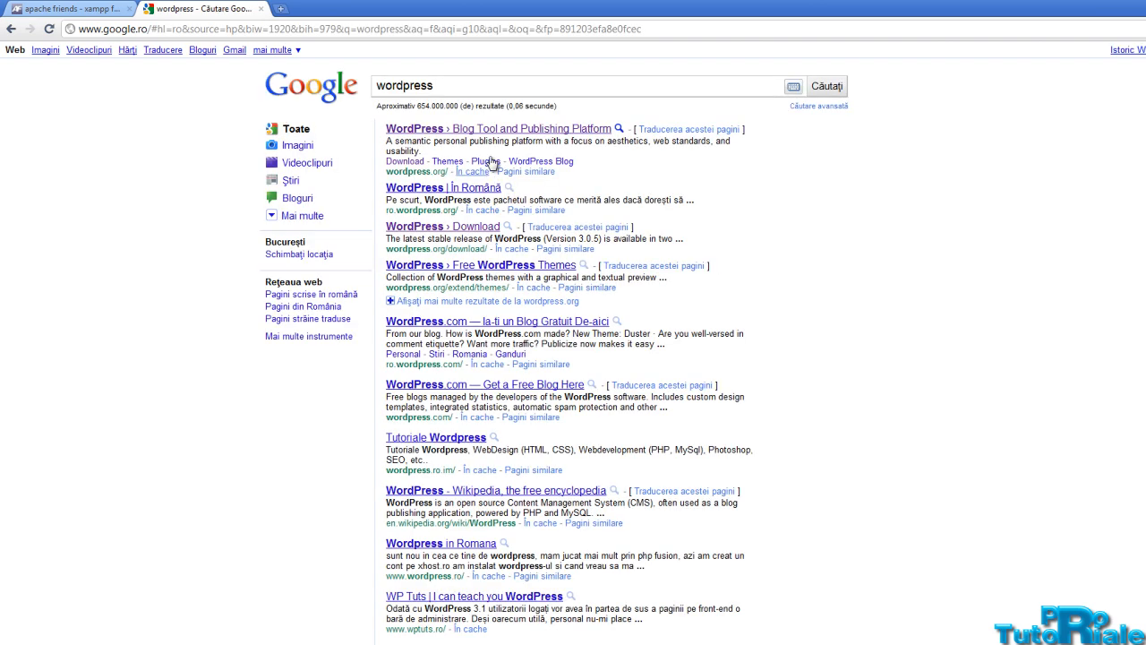
{"action": "left_click", "coordinate": [520, 130]}
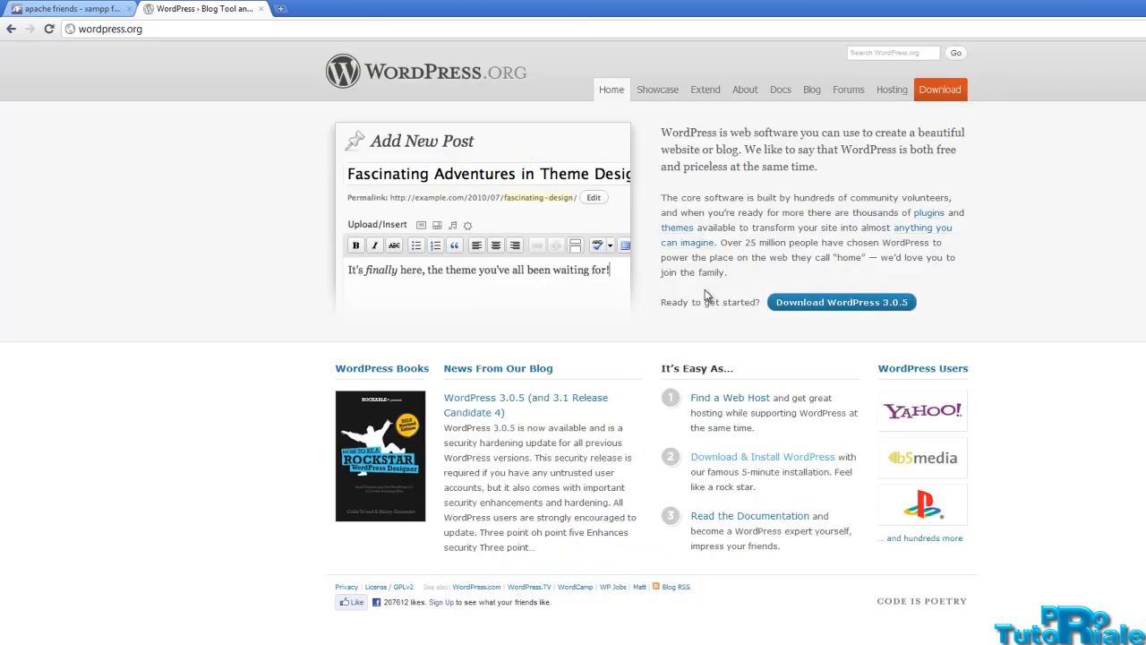
{"action": "left_click", "coordinate": [891, 305]}
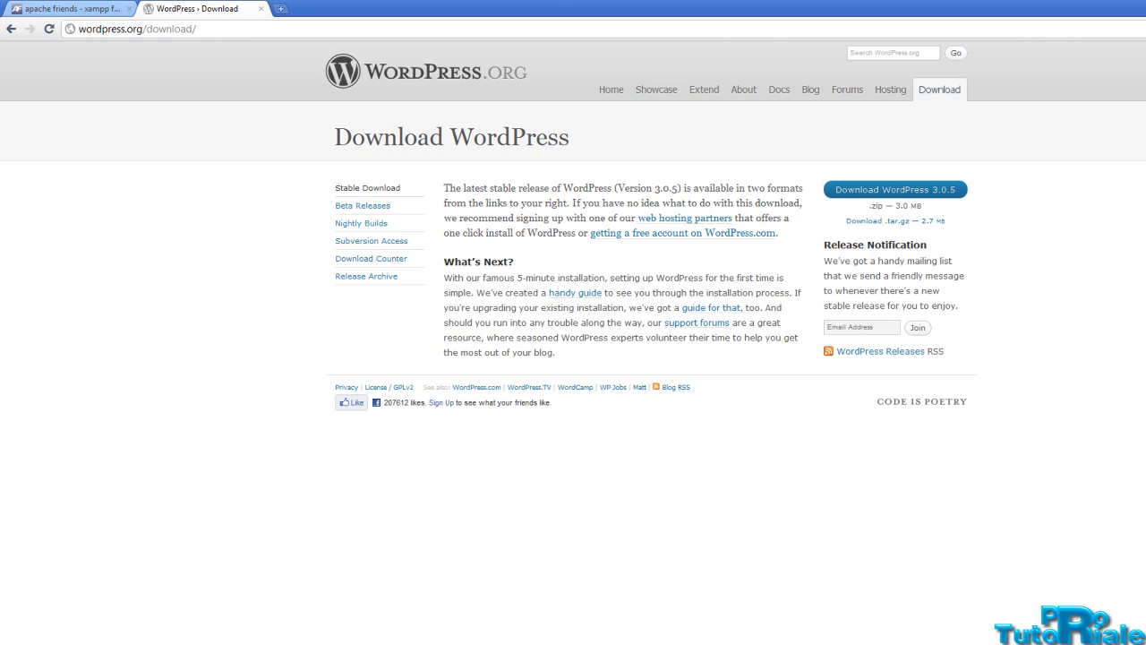
{"action": "left_click", "coordinate": [1137, 602]}
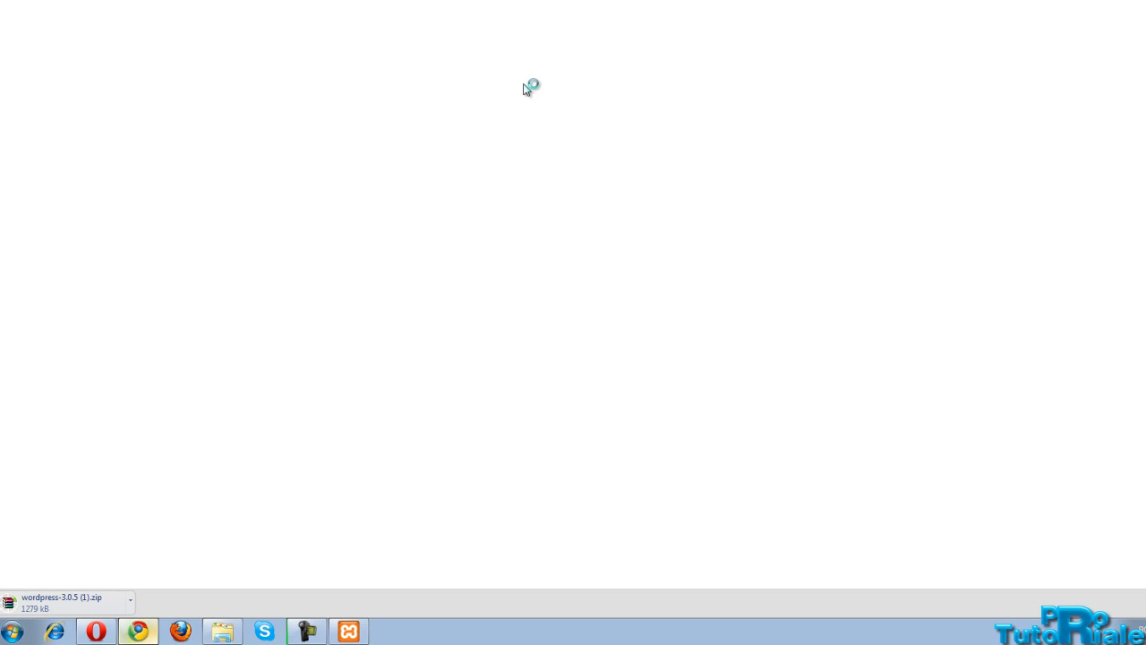
Cancel the duplicate WordPress download and clear the windows to reveal the desktop
{"action": "left_click", "coordinate": [173, 98]}
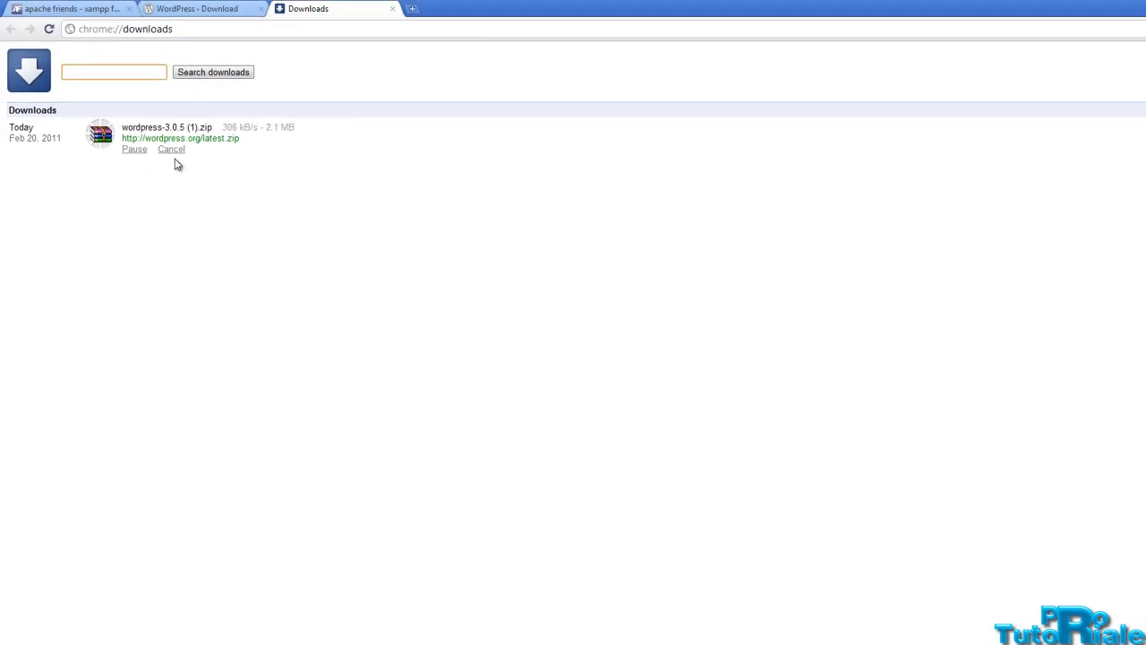
{"action": "left_click", "coordinate": [391, 9]}
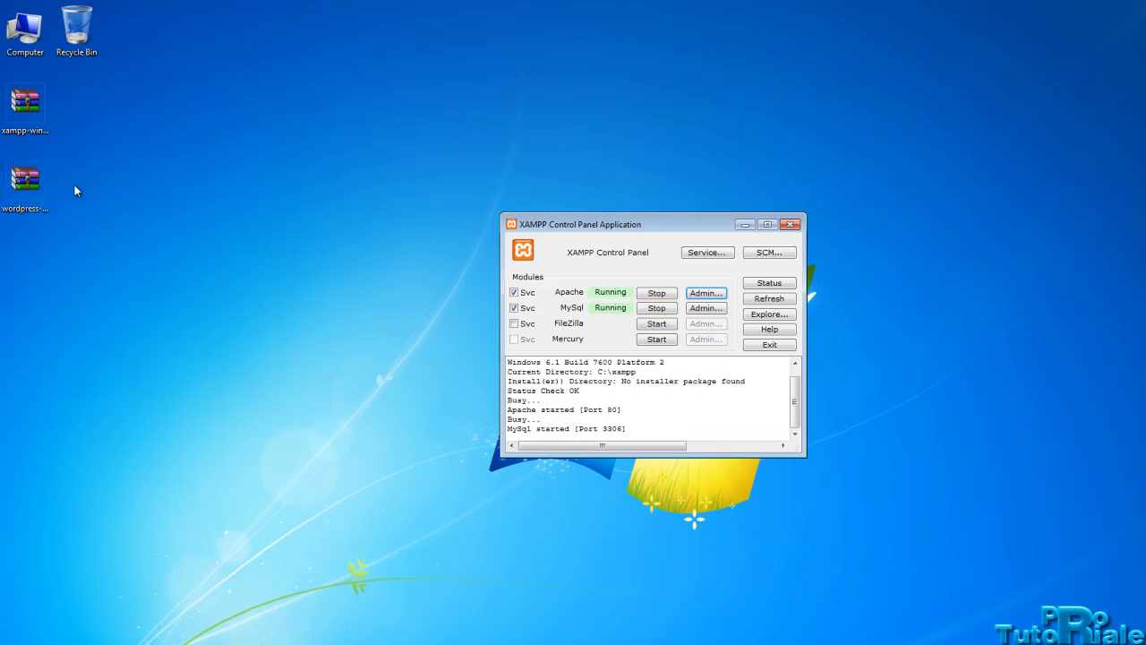
{"action": "left_click", "coordinate": [29, 183]}
{"action": "left_click", "coordinate": [745, 224]}
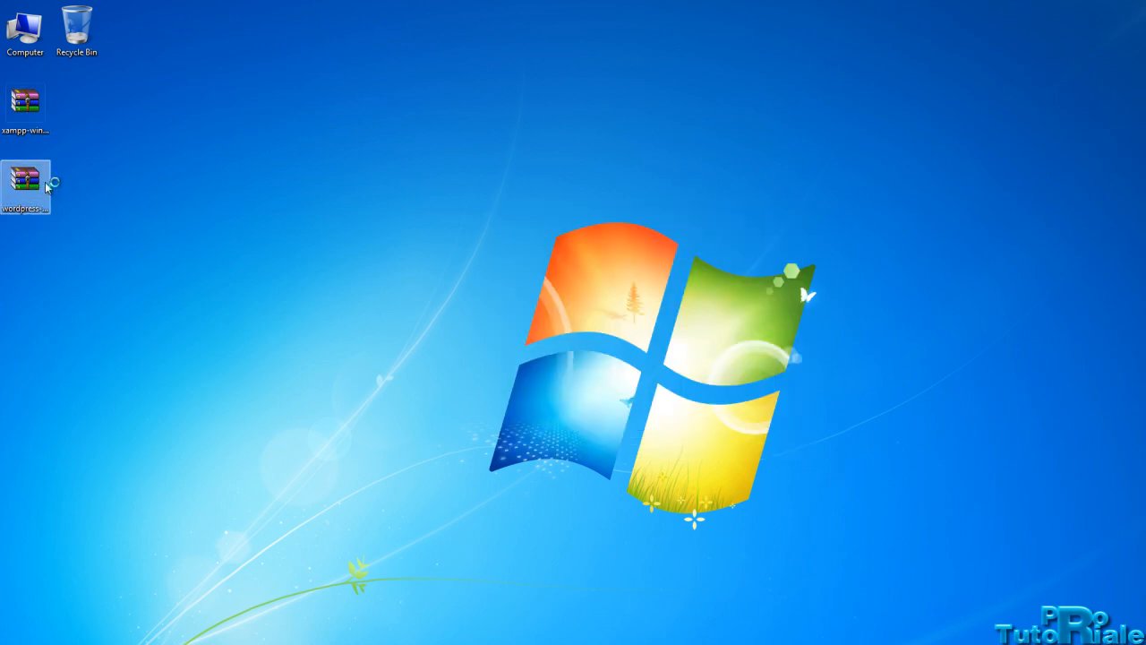
Extract the wordpress folder from wordpress-3.0.5.zip to the desktop with WinRAR and open it
{"action": "double_click", "coordinate": [44, 183]}
{"action": "left_click_drag", "start_coordinate": [191, 296], "coordinate": [18, 228]}
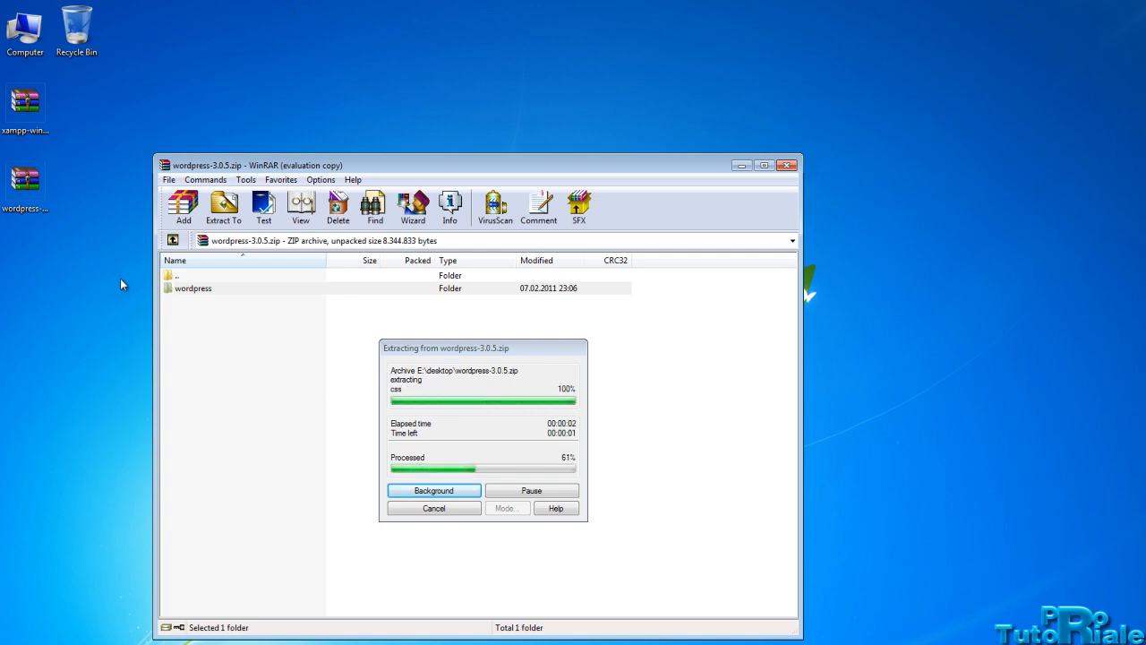
{"action": "left_click", "coordinate": [785, 167]}
{"action": "left_click", "coordinate": [581, 348]}
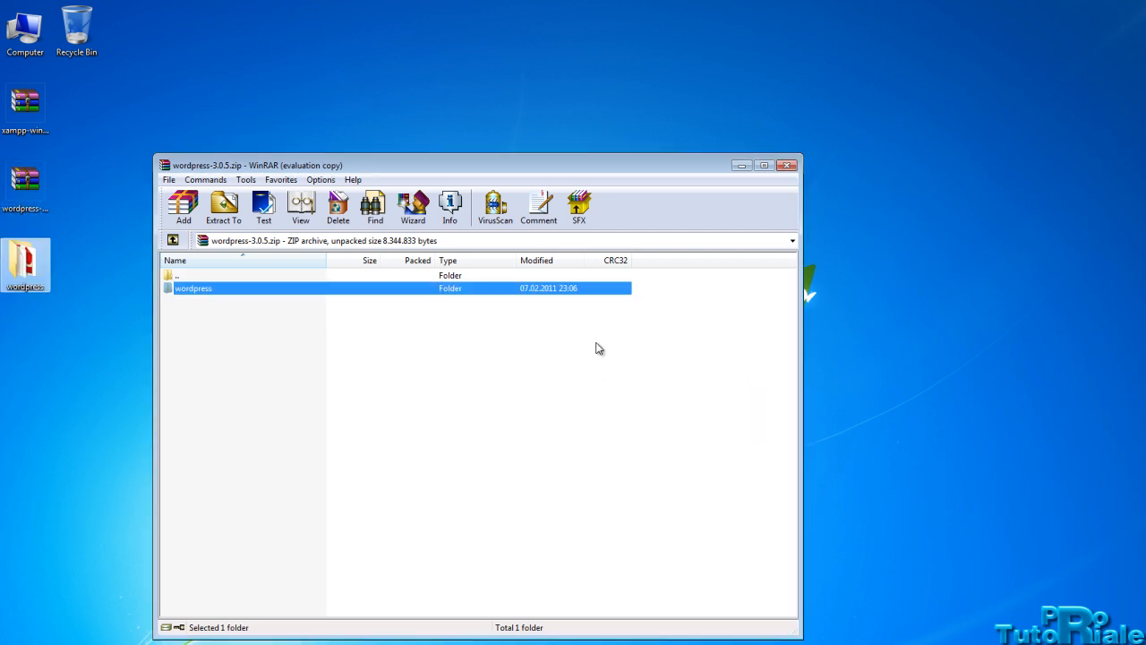
{"action": "left_click", "coordinate": [787, 167]}
{"action": "double_click", "coordinate": [29, 273]}
{"action": "scroll", "coordinate": [698, 379], "scroll_direction": "down", "scroll_amount": 2}
{"action": "scroll", "coordinate": [699, 380], "scroll_direction": "up", "scroll_amount": 2}
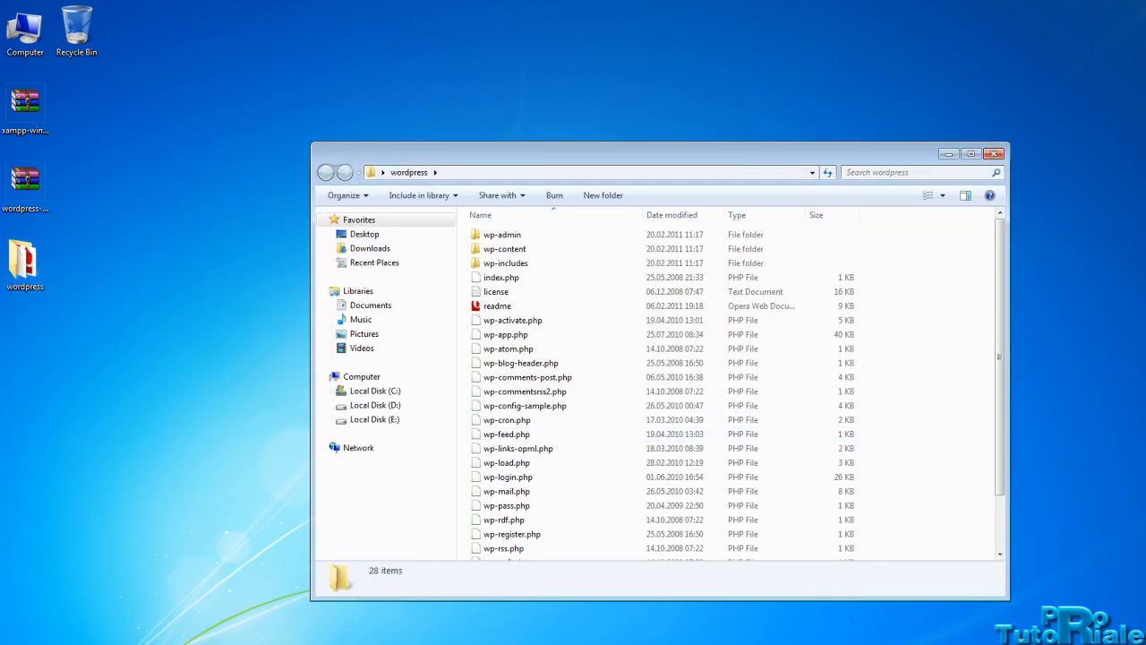
{"action": "left_click", "coordinate": [403, 644]}
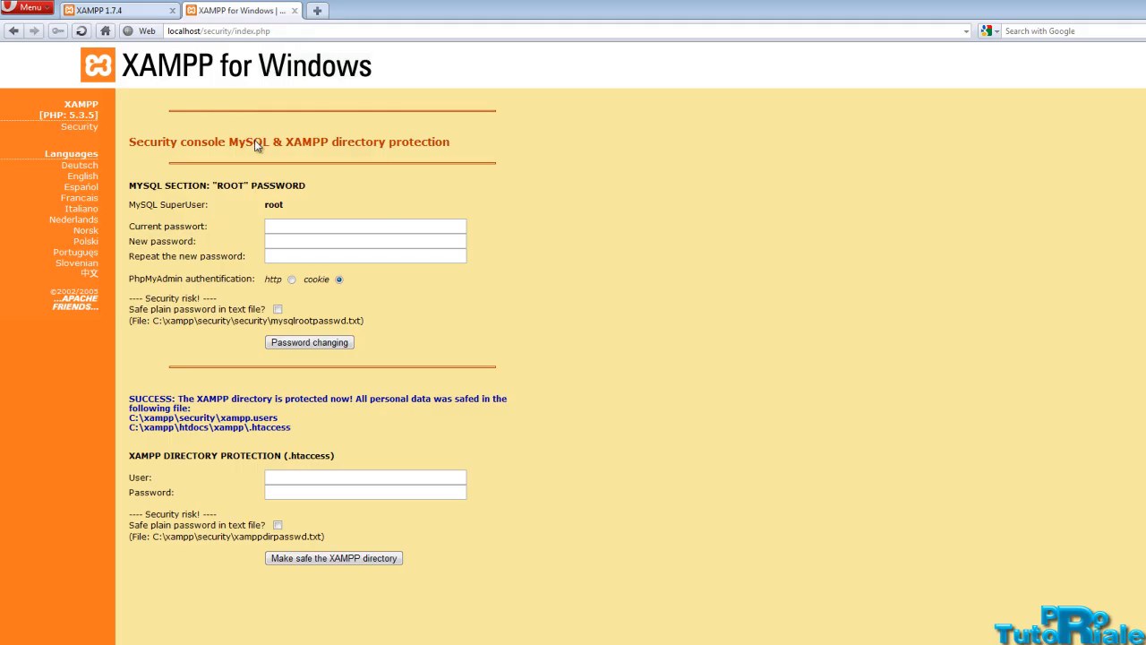
Browse to C:\xampp in Explorer, showing htdocs, mysql and phpMyAdmin among 39 items
{"action": "left_click", "coordinate": [206, 36]}
{"action": "left_click", "coordinate": [198, 34]}
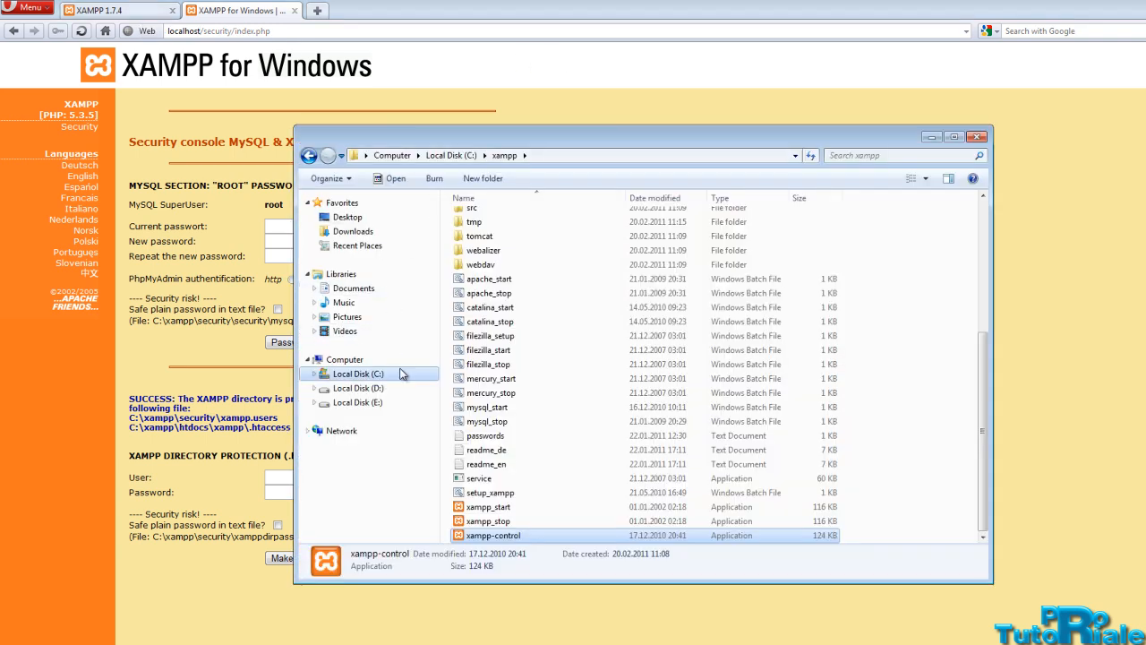
{"action": "left_click", "coordinate": [397, 374]}
{"action": "left_click", "coordinate": [462, 320]}
{"action": "double_click", "coordinate": [467, 325]}
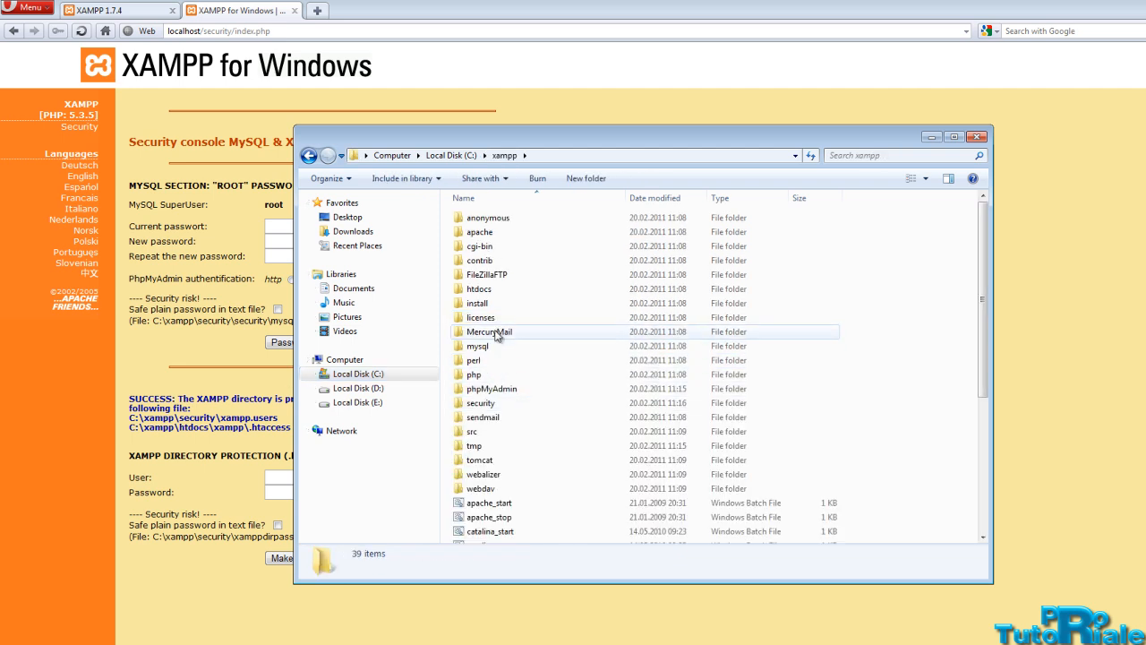
Open the htdocs folder and try marquee-selecting its files
{"action": "double_click", "coordinate": [498, 290]}
{"action": "left_click_drag", "start_coordinate": [503, 486], "coordinate": [469, 211]}
{"action": "left_click_drag", "start_coordinate": [519, 454], "coordinate": [465, 215]}
{"action": "left_click", "coordinate": [519, 438]}
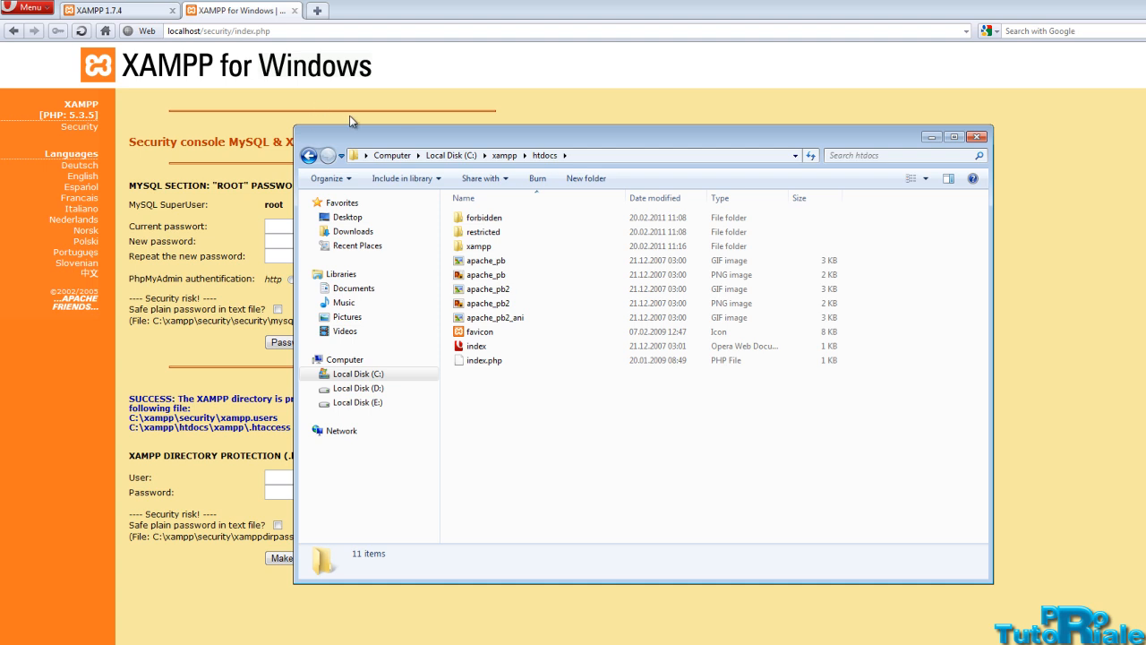
{"action": "left_click", "coordinate": [482, 108]}
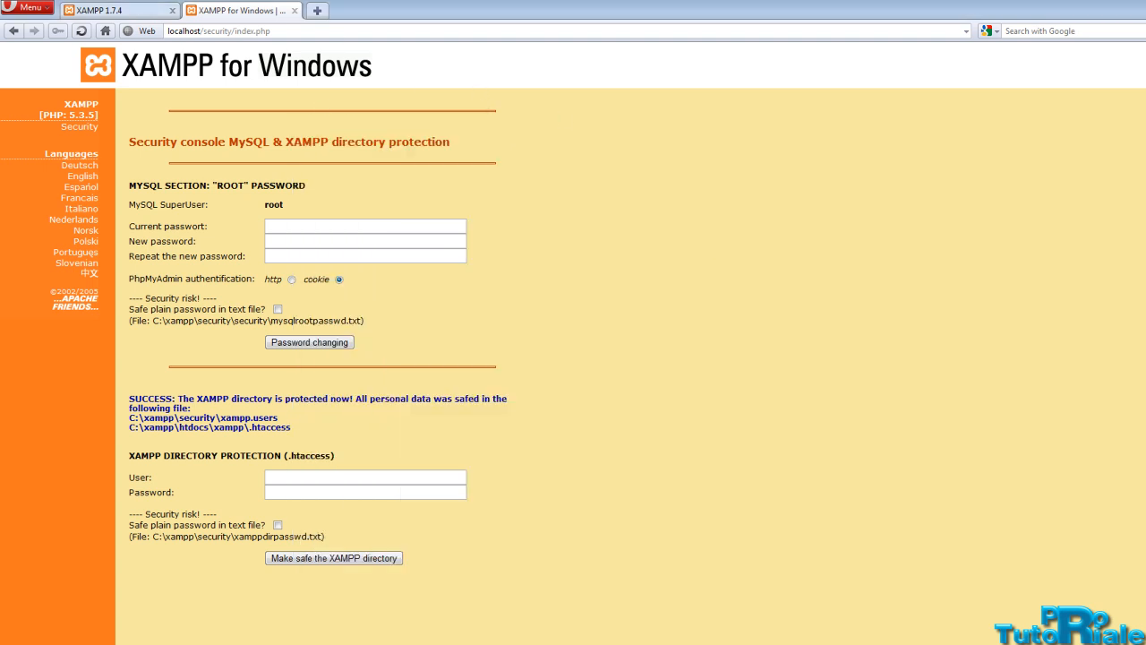
{"action": "key", "text": "alt+Tab"}
{"action": "left_click_drag", "start_coordinate": [587, 449], "coordinate": [482, 213]}
{"action": "left_click", "coordinate": [558, 398]}
{"action": "left_click", "coordinate": [85, 537]}
{"action": "key", "text": "alt+Tab"}
Select all 11 htdocs items and delete them, confirming the Delete Multiple Items prompt
{"action": "left_click_drag", "start_coordinate": [498, 472], "coordinate": [448, 344]}
{"action": "left_click_drag", "start_coordinate": [477, 427], "coordinate": [454, 113]}
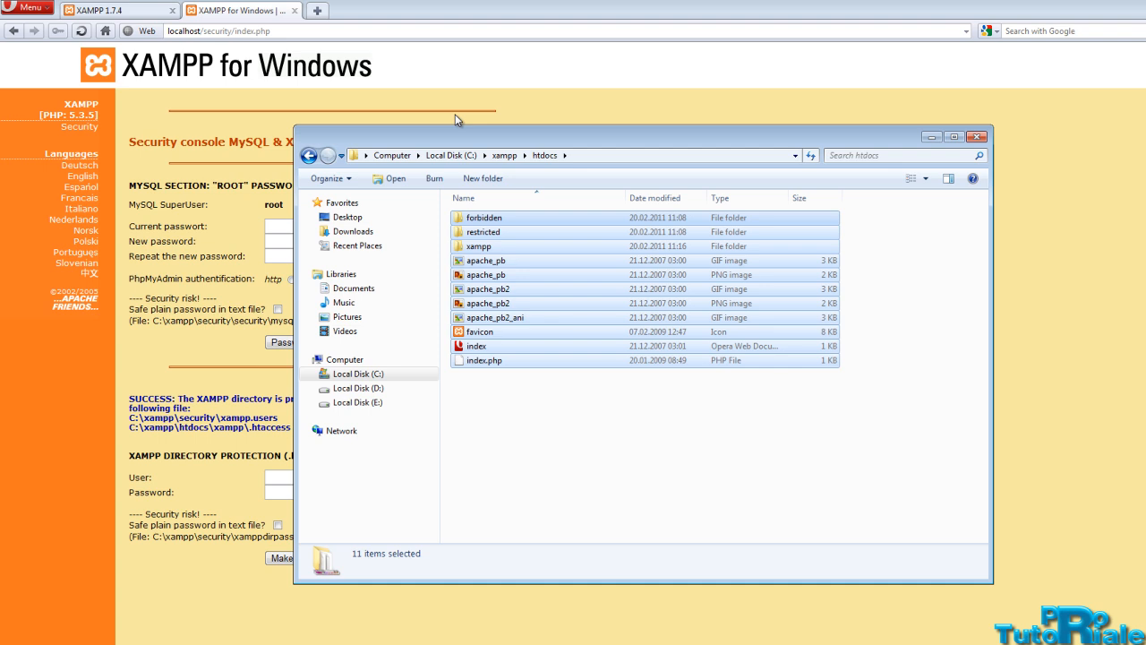
{"action": "key", "text": "Delete"}
{"action": "left_click", "coordinate": [727, 370]}
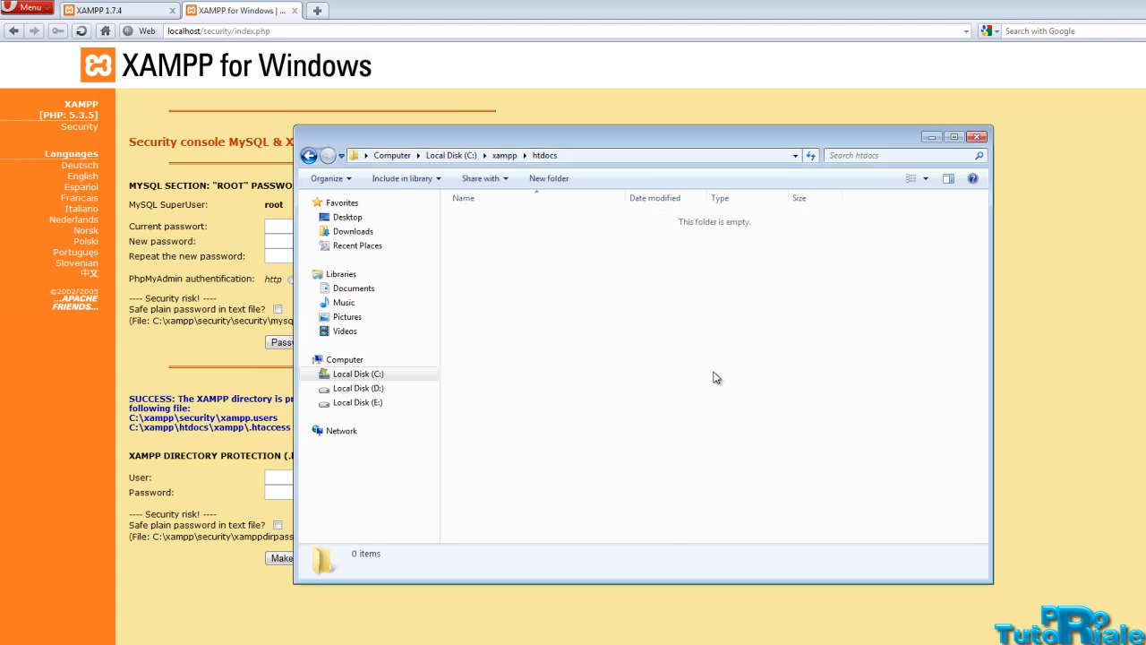
{"action": "key", "text": "alt+Tab"}
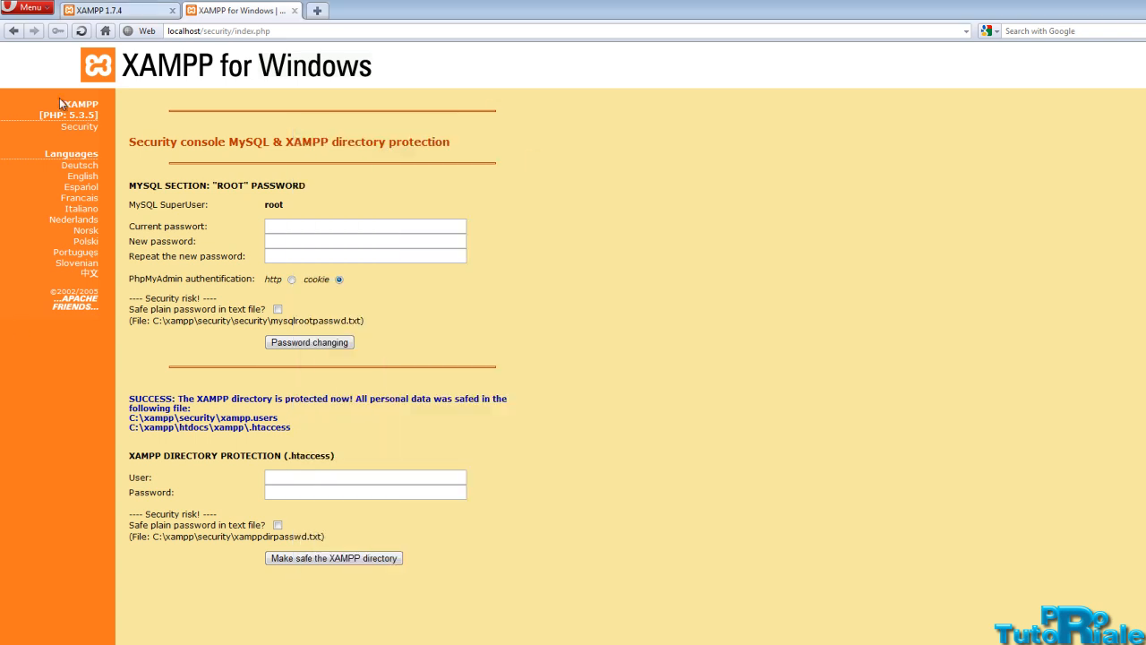
Reload both XAMPP pages and confirm localhost/xampp/index.php now returns a 404 error
{"action": "left_click", "coordinate": [85, 34]}
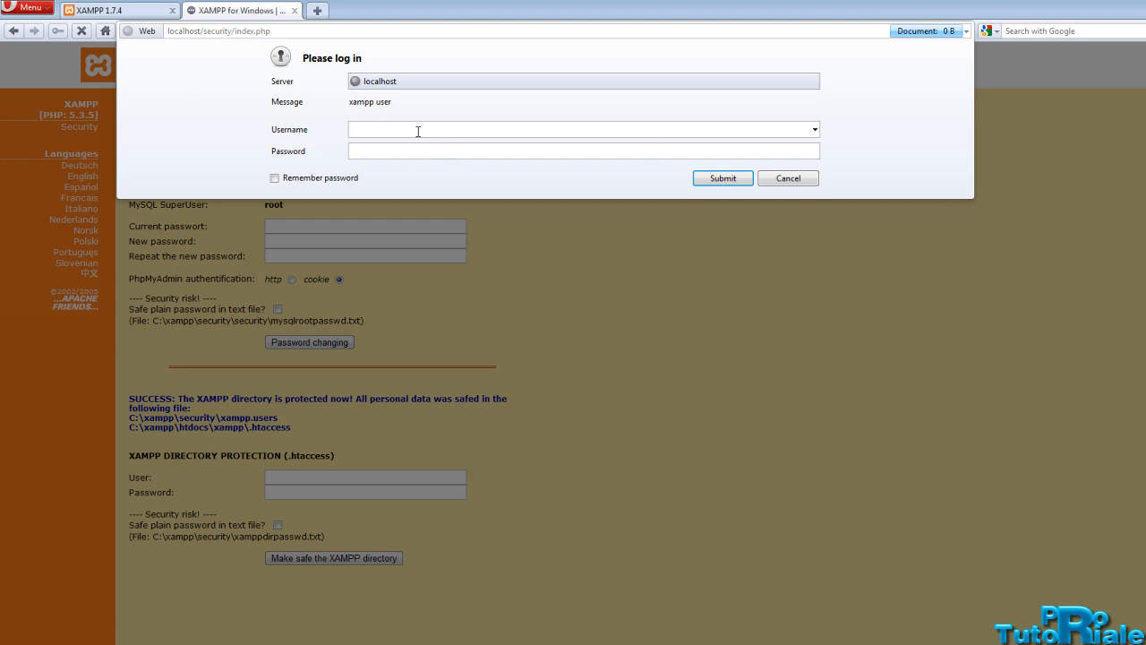
{"action": "left_click", "coordinate": [766, 186]}
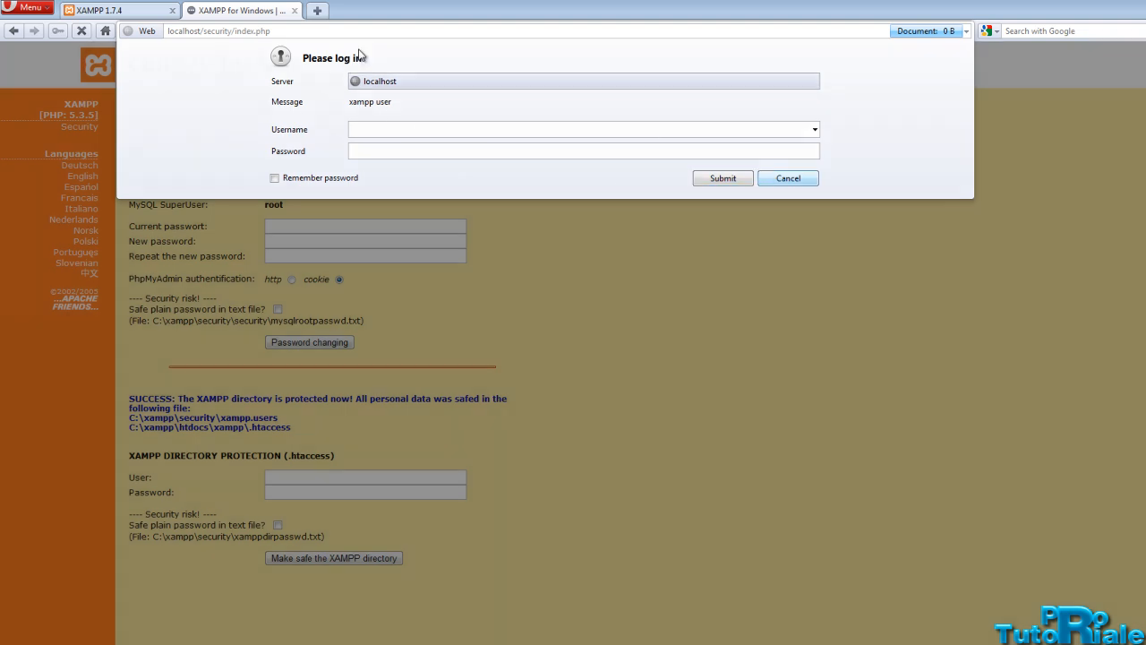
{"action": "left_click", "coordinate": [116, 16]}
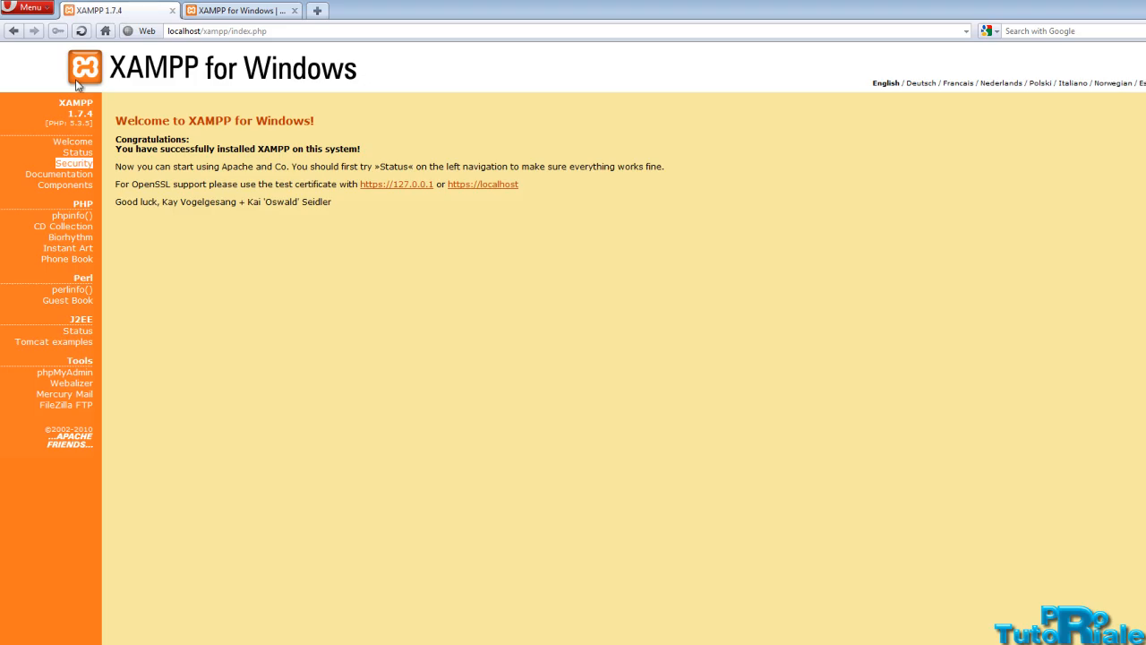
{"action": "left_click", "coordinate": [81, 30]}
Close the XAMPP security tab and bring the empty htdocs folder back up
{"action": "left_click", "coordinate": [202, 13]}
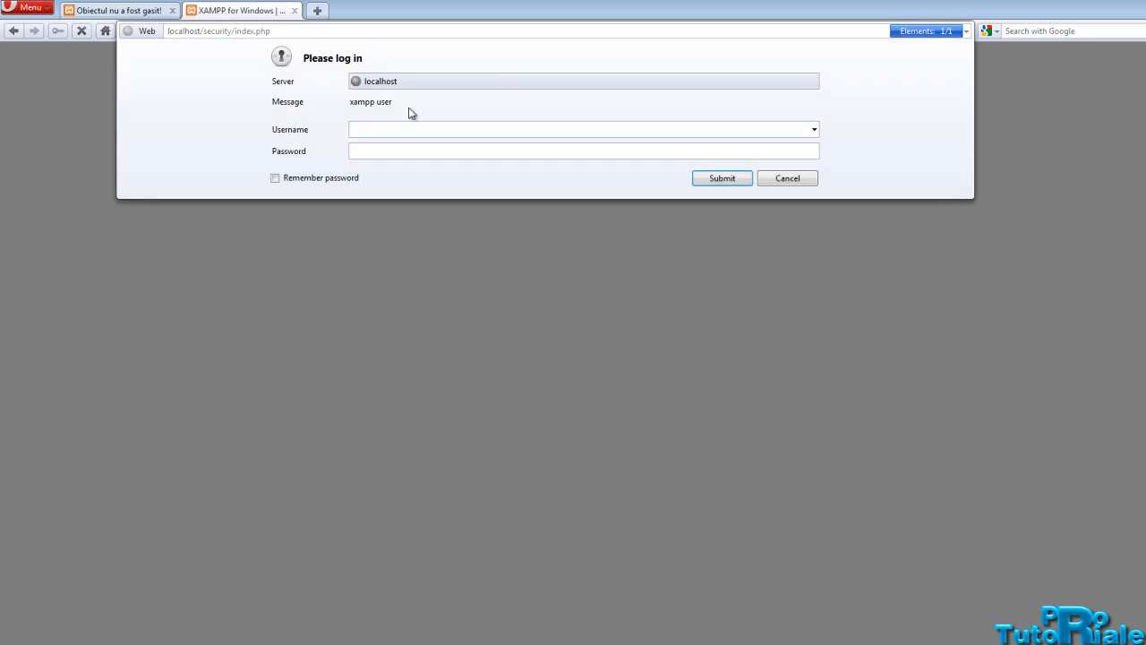
{"action": "left_click", "coordinate": [294, 11]}
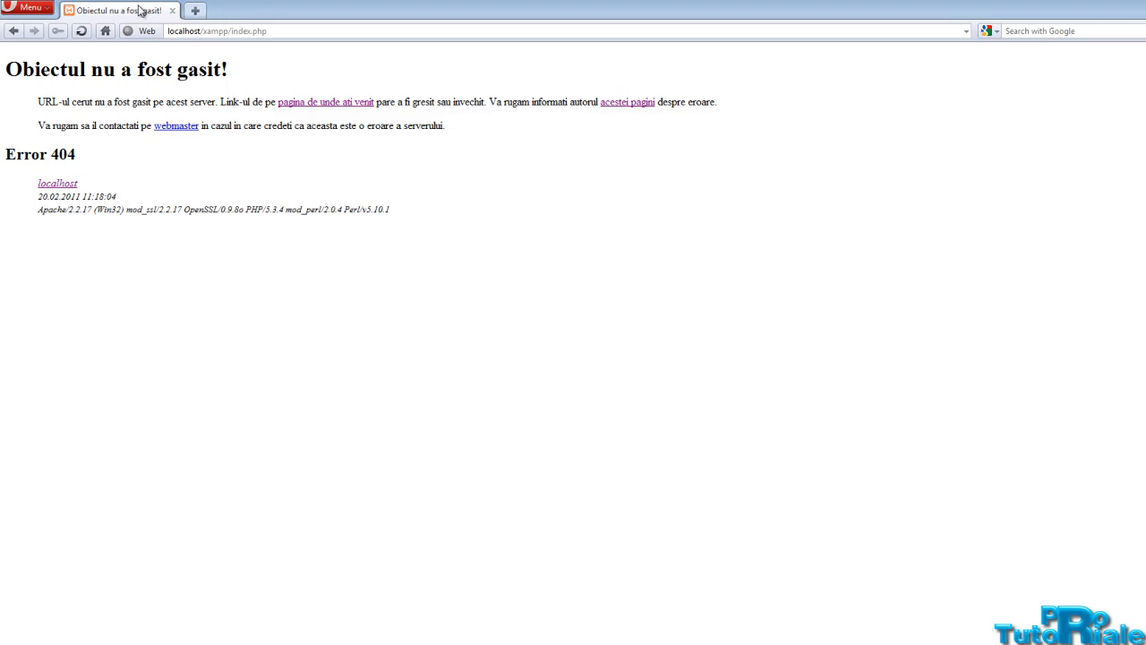
{"action": "left_click", "coordinate": [205, 31]}
{"action": "left_click", "coordinate": [285, 32]}
{"action": "left_click", "coordinate": [255, 32]}
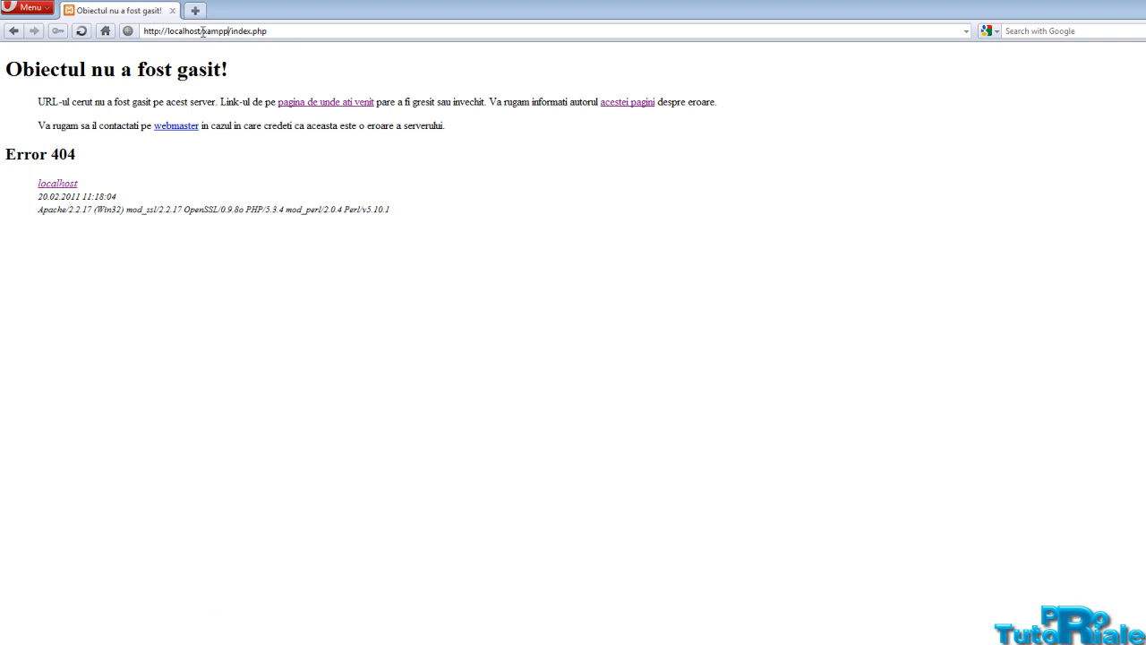
{"action": "left_click", "coordinate": [260, 642]}
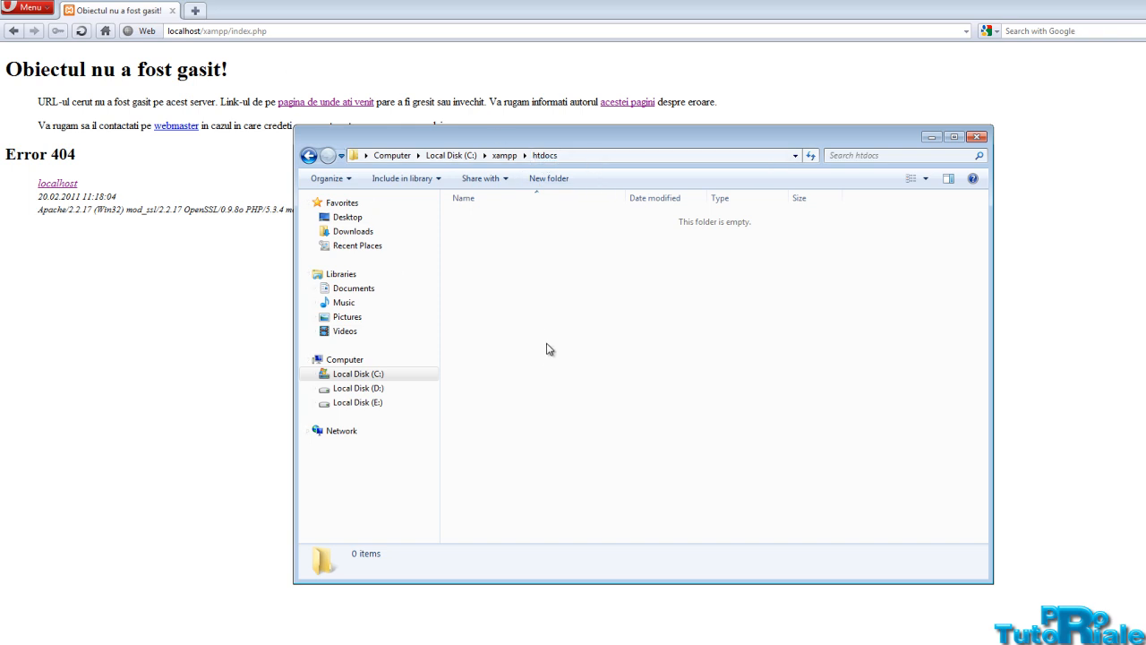
Open the extracted wordpress folder and place it side by side with the htdocs window
{"action": "right_click", "coordinate": [529, 311]}
{"action": "right_click", "coordinate": [511, 294]}
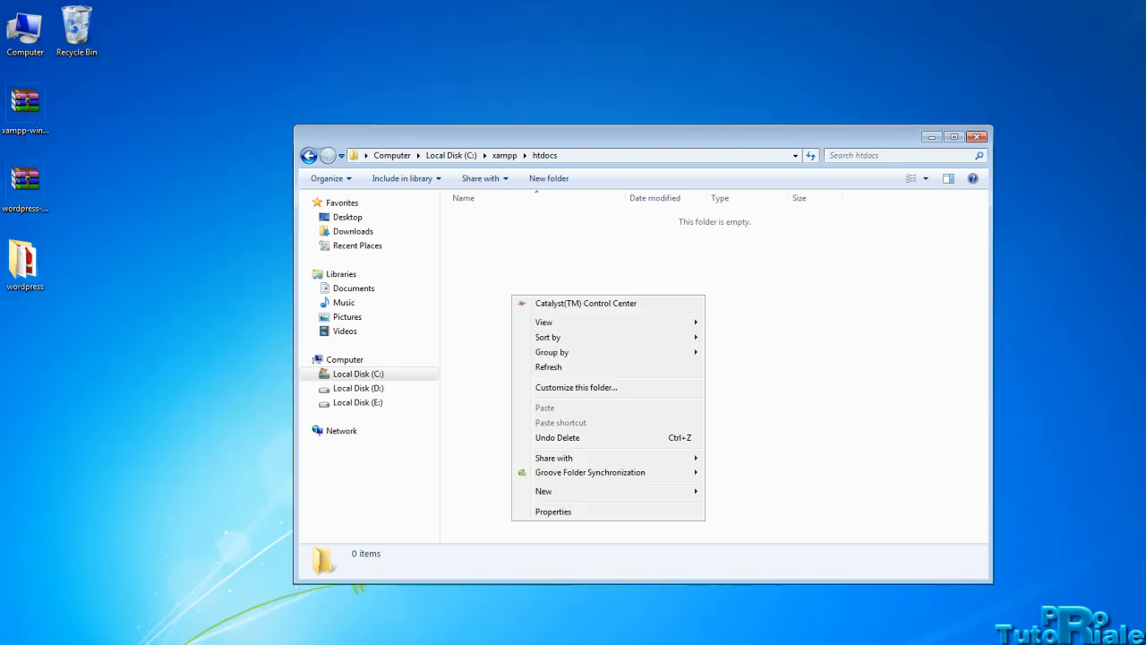
{"action": "left_click", "coordinate": [460, 209]}
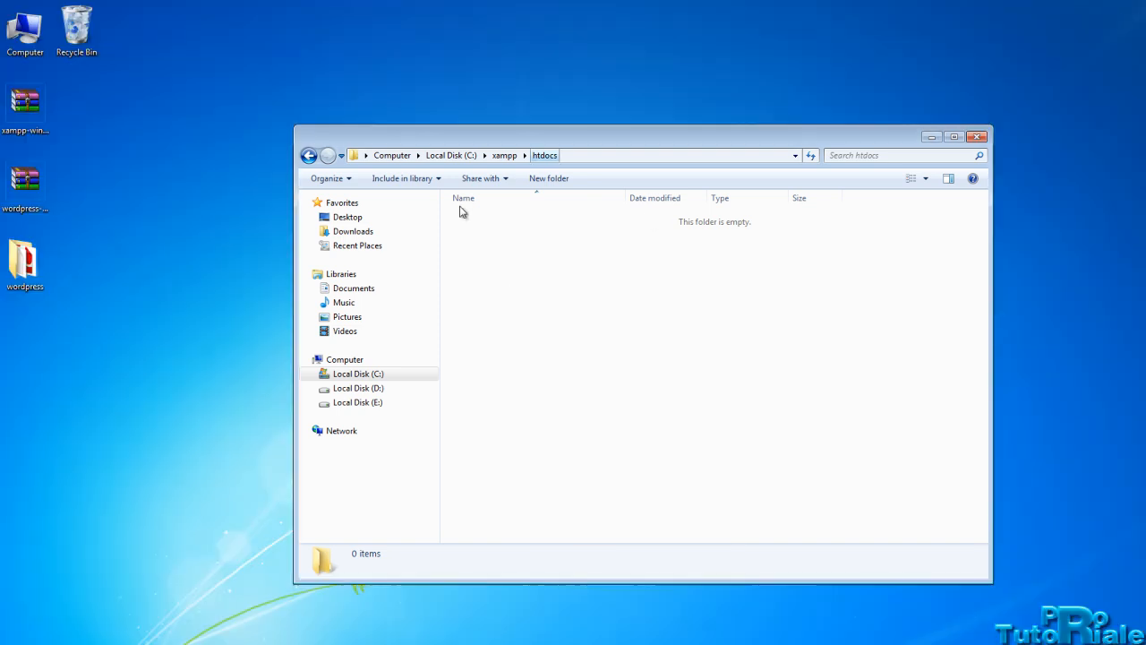
{"action": "right_click", "coordinate": [680, 323]}
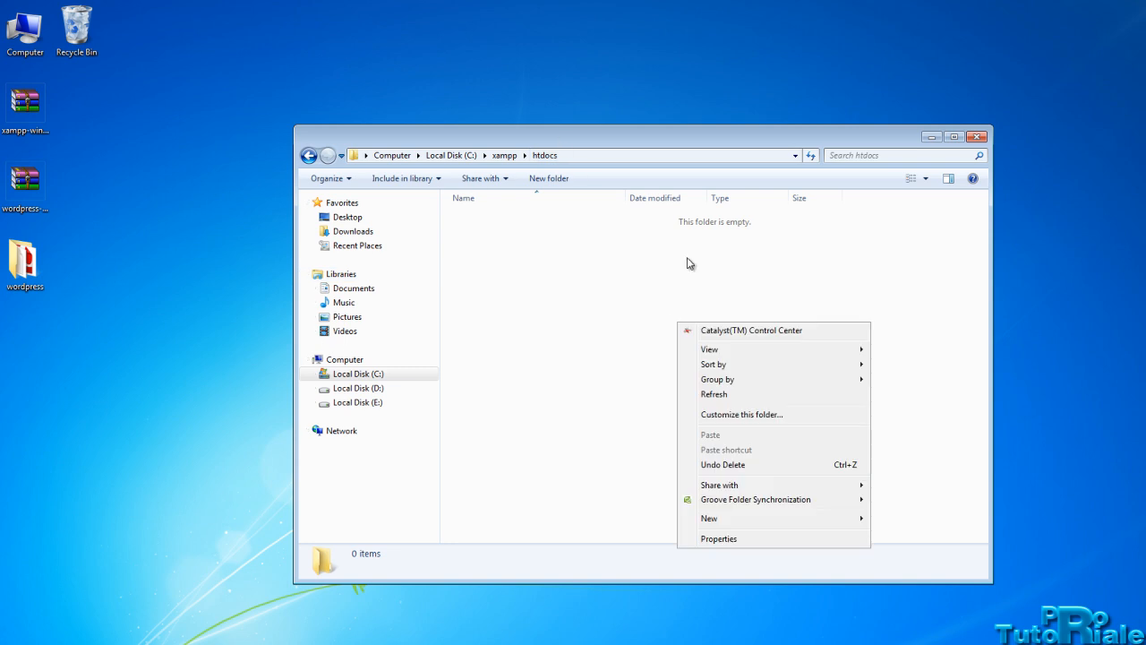
{"action": "double_click", "coordinate": [25, 273]}
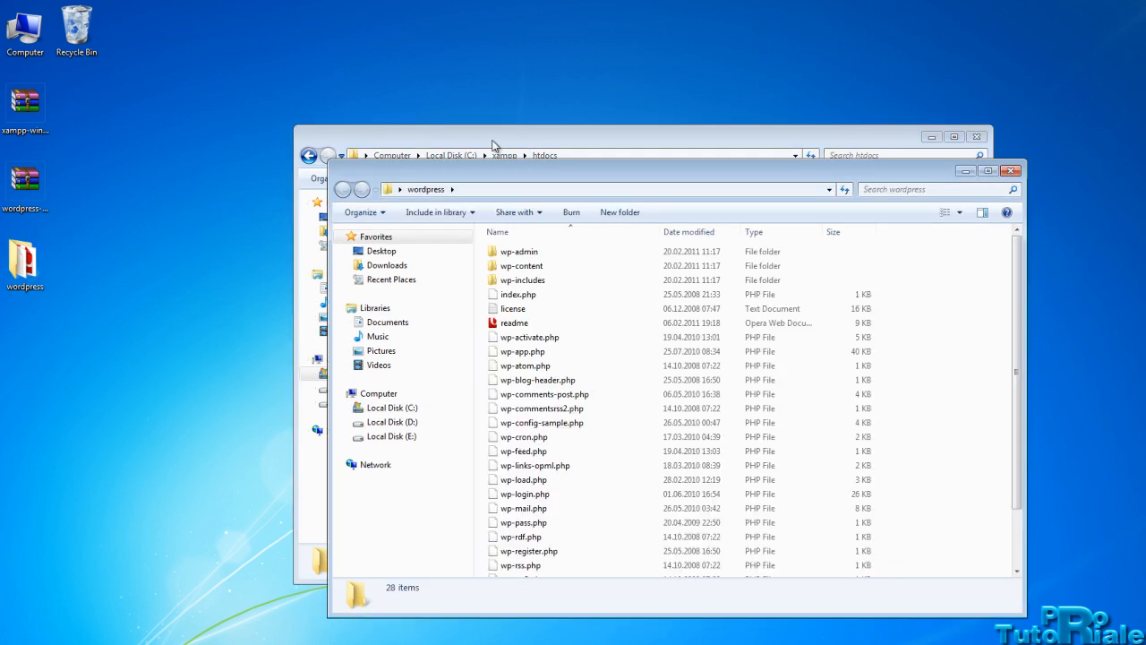
{"action": "left_click_drag", "start_coordinate": [492, 145], "coordinate": [712, 145]}
{"action": "left_click_drag", "start_coordinate": [478, 168], "coordinate": [151, 130]}
{"action": "left_click", "coordinate": [704, 325]}
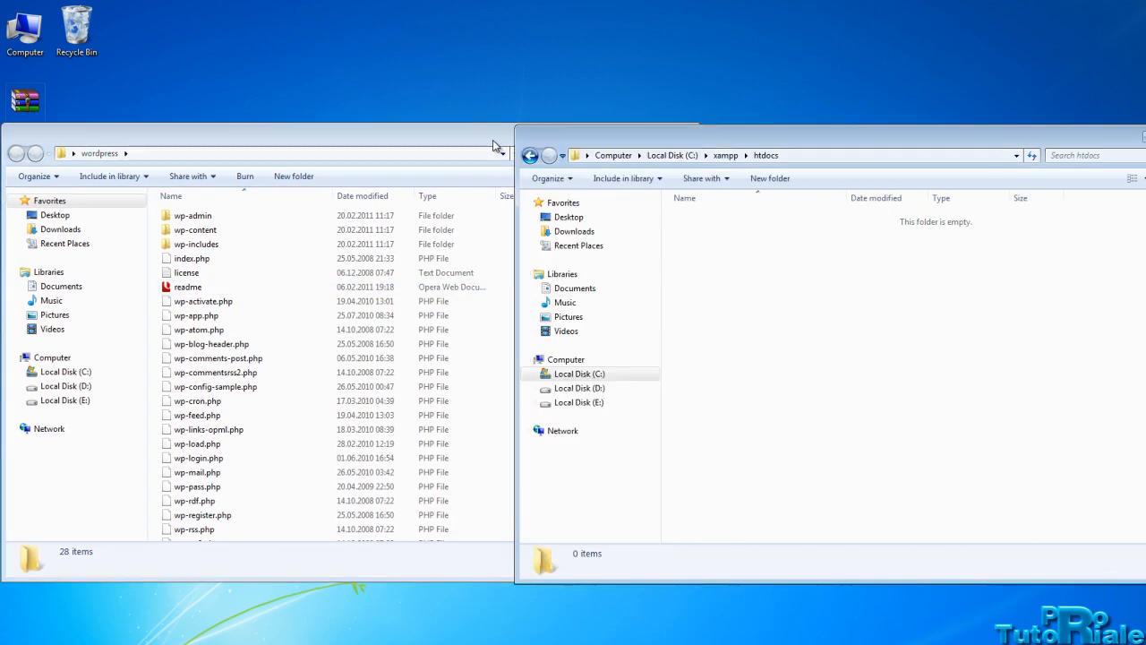
{"action": "left_click", "coordinate": [358, 286]}
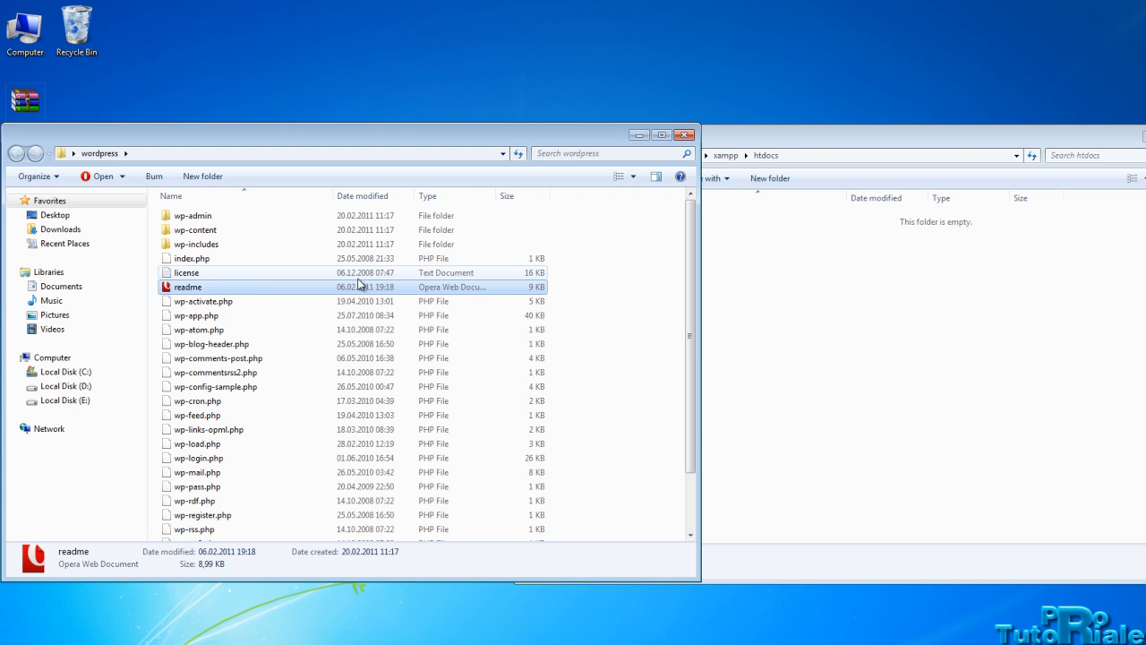
Copy all 28 WordPress files and folders into htdocs, then close the wordpress folder
{"action": "key", "text": "ctrl+a"}
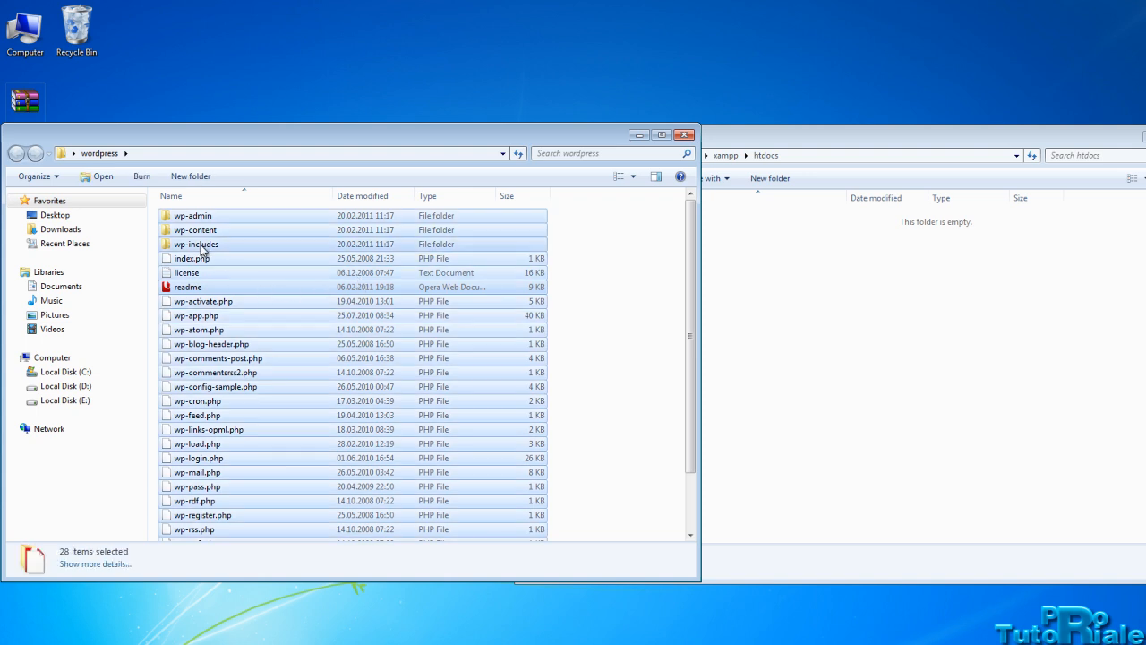
{"action": "scroll", "coordinate": [215, 255], "scroll_direction": "down", "scroll_amount": 2}
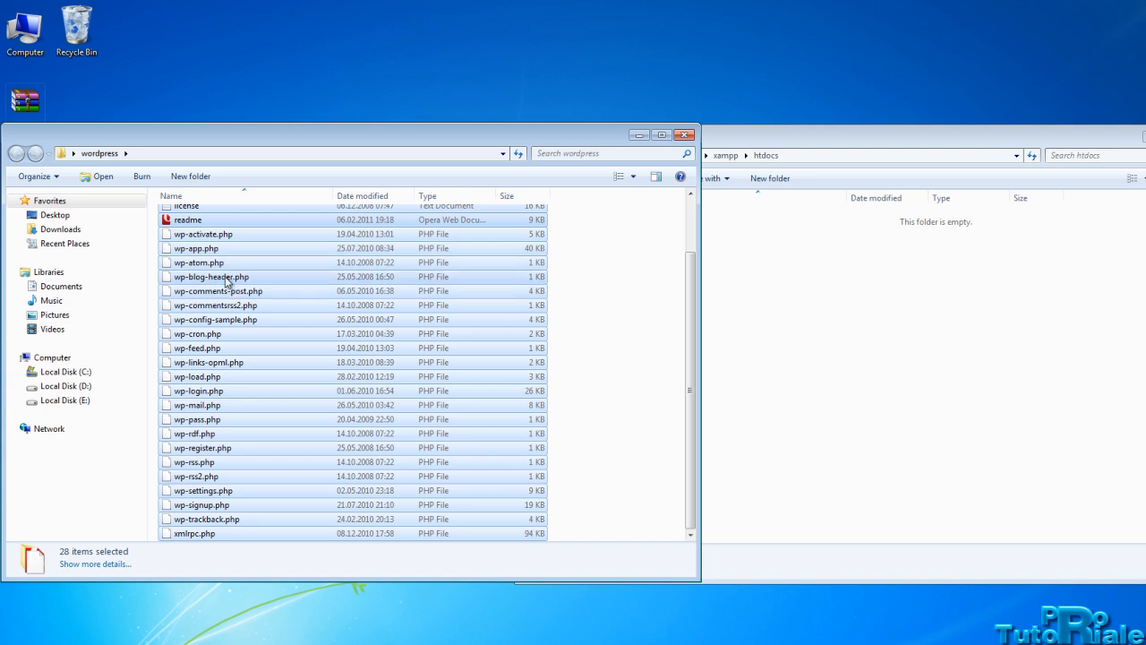
{"action": "left_click", "coordinate": [912, 307]}
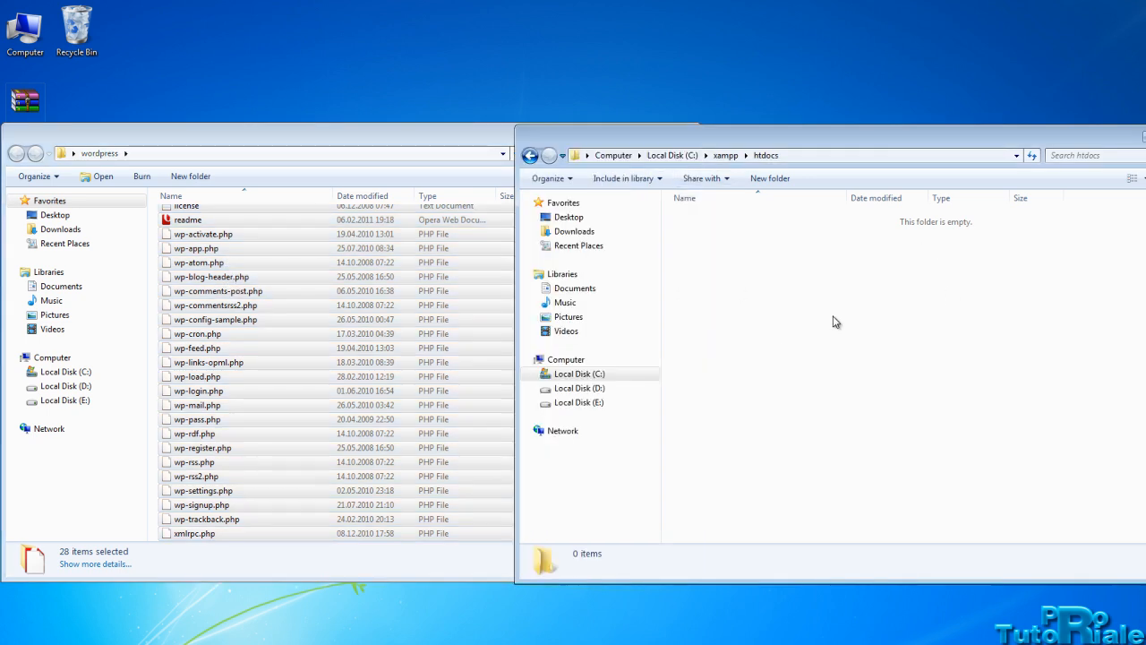
{"action": "key", "text": "ctrl+v"}
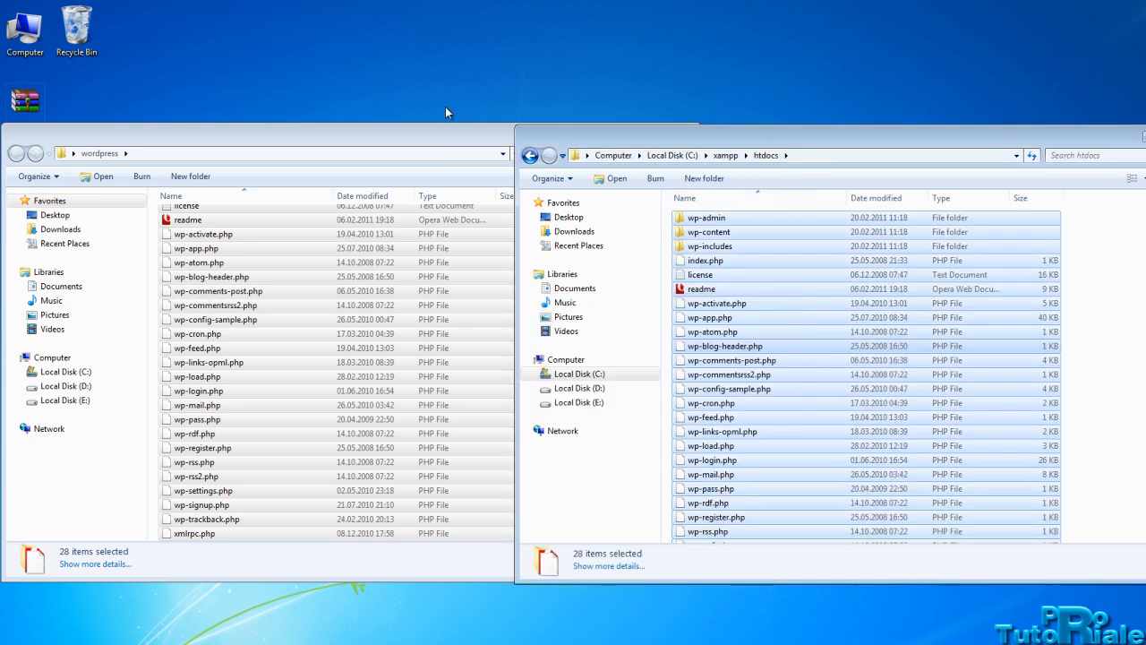
{"action": "left_click", "coordinate": [447, 129]}
{"action": "left_click", "coordinate": [679, 140]}
{"action": "left_click", "coordinate": [1106, 294]}
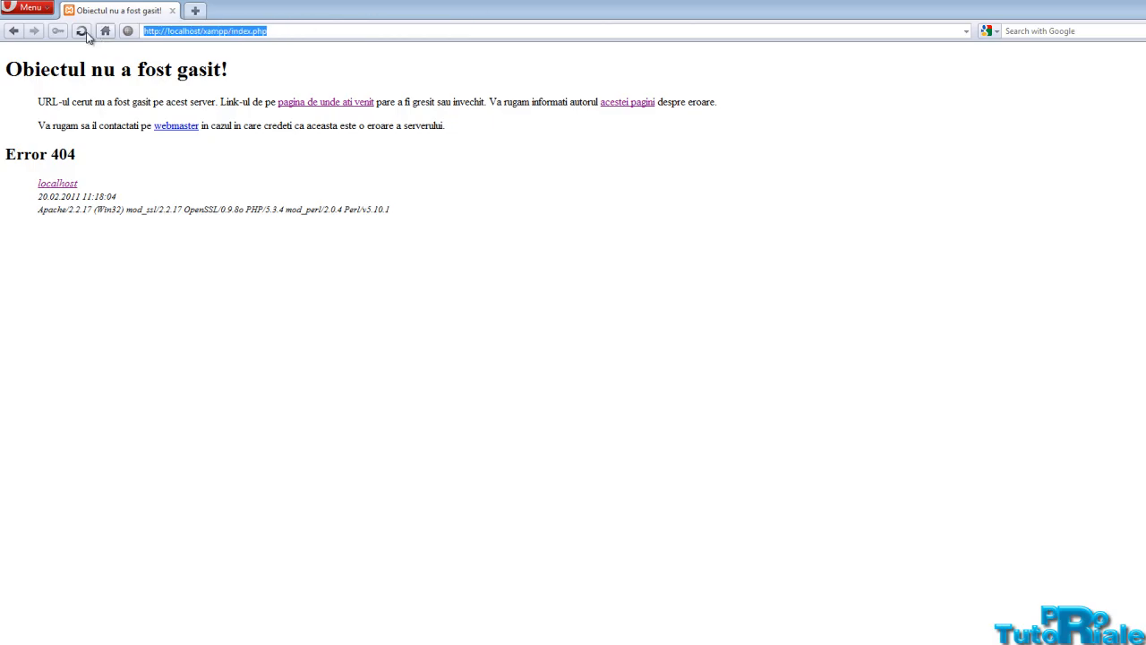
{"action": "left_click_drag", "start_coordinate": [294, 36], "coordinate": [204, 47]}
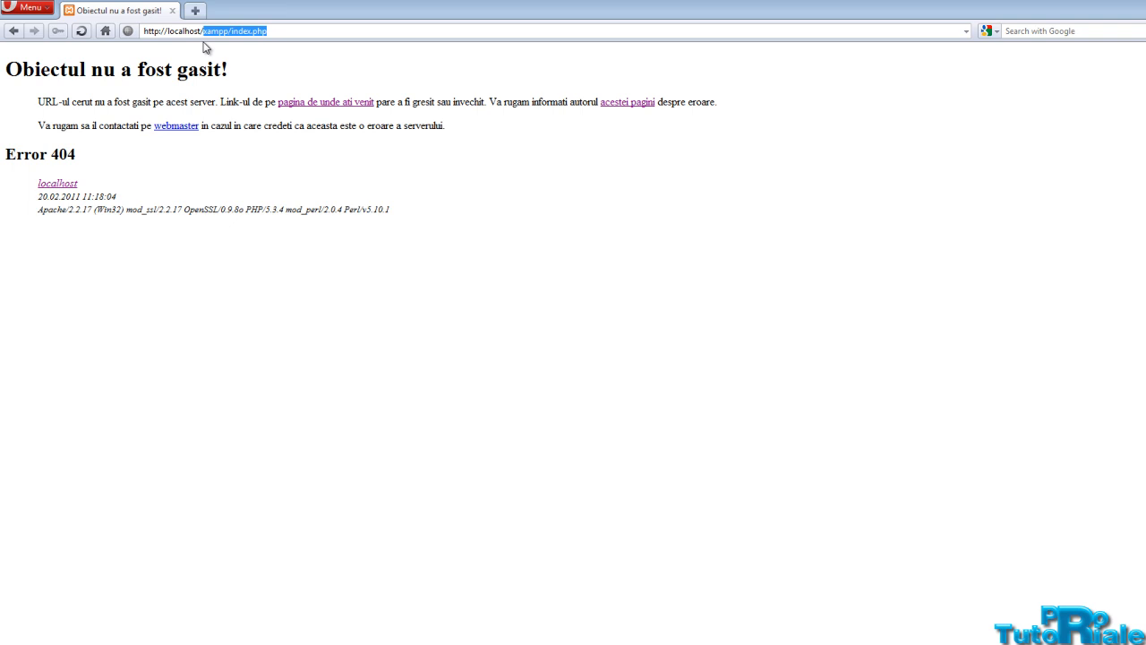
{"action": "key", "text": "BackSpace"}
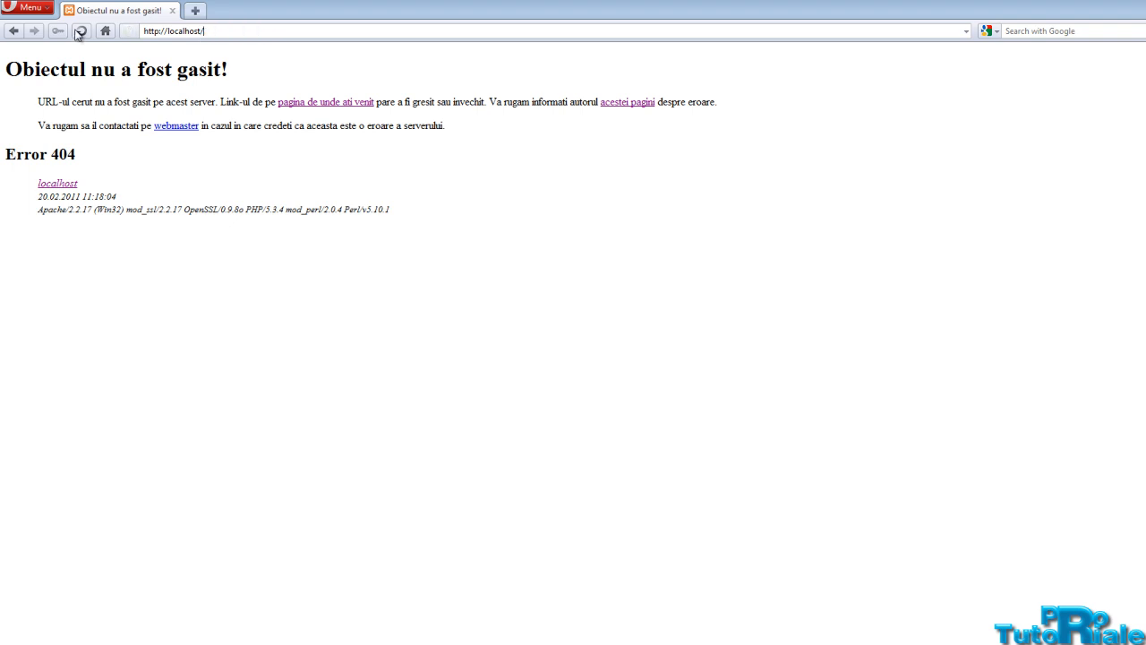
{"action": "double_click", "coordinate": [226, 35]}
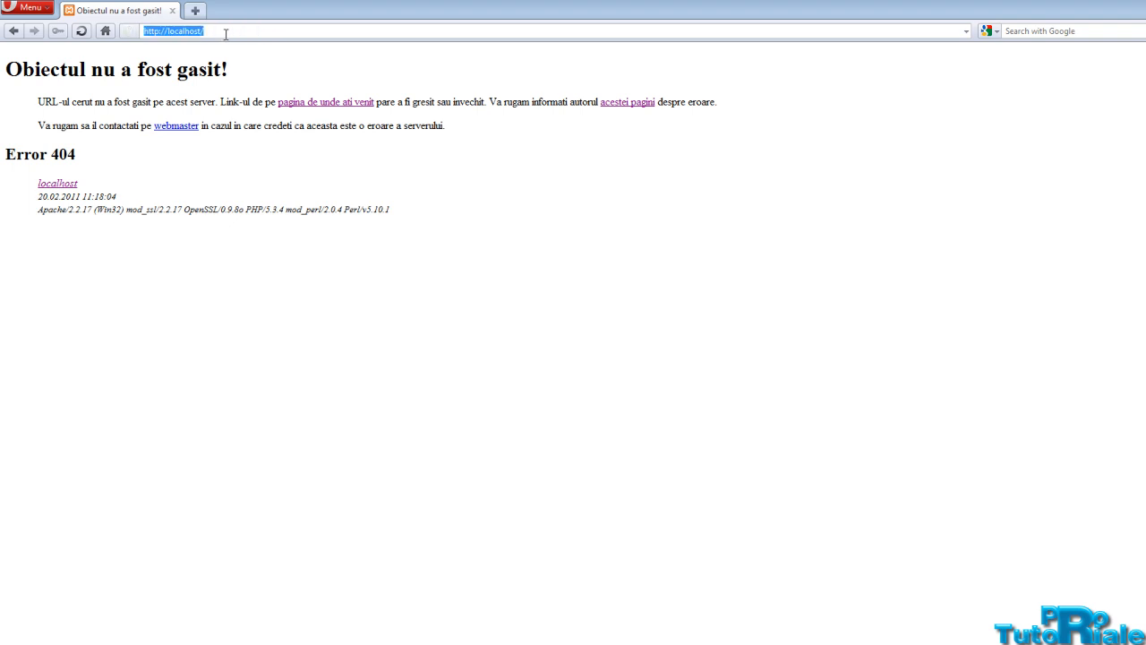
{"action": "key", "text": "Return"}
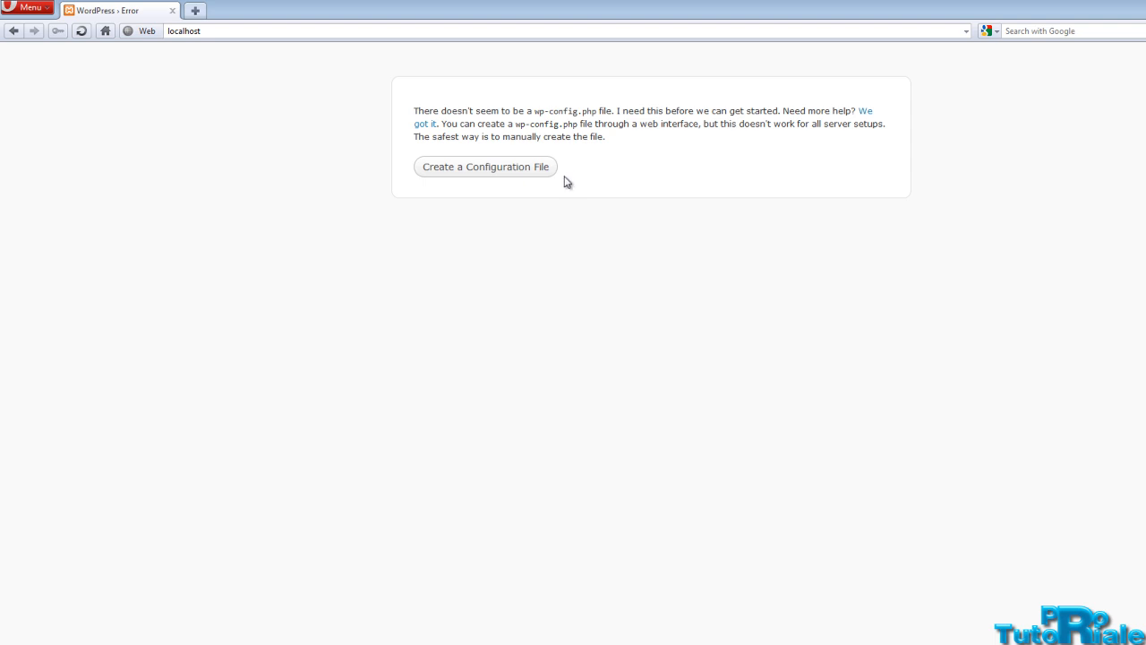
Start creating the WordPress configuration file and reach the database connection form
{"action": "left_click", "coordinate": [527, 174]}
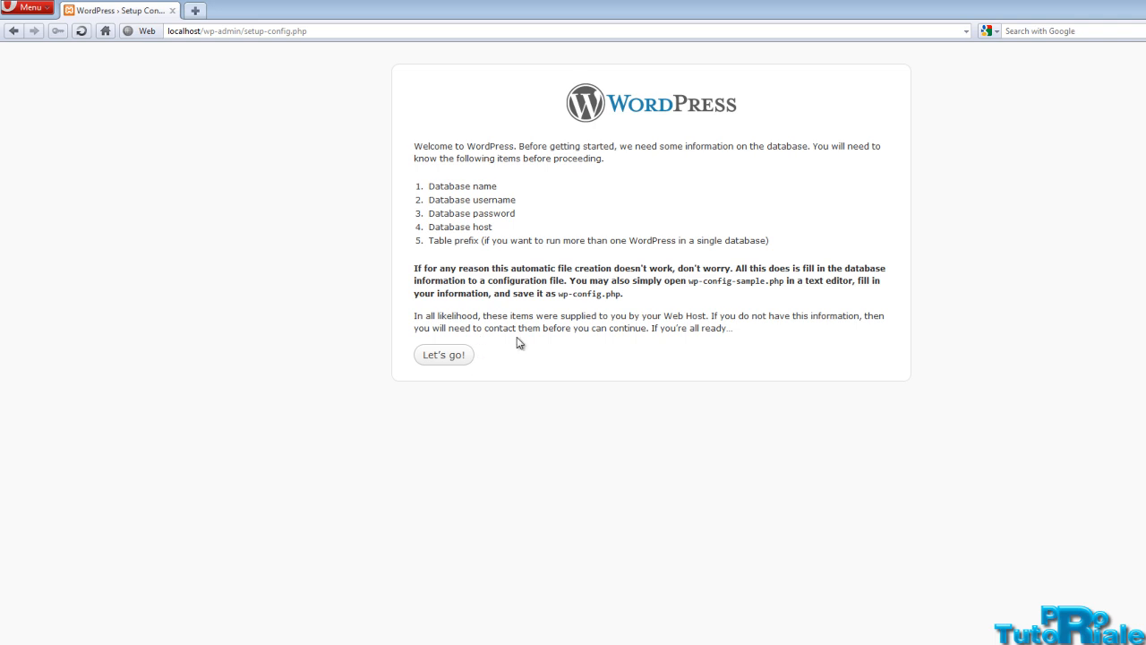
{"action": "left_click", "coordinate": [445, 362]}
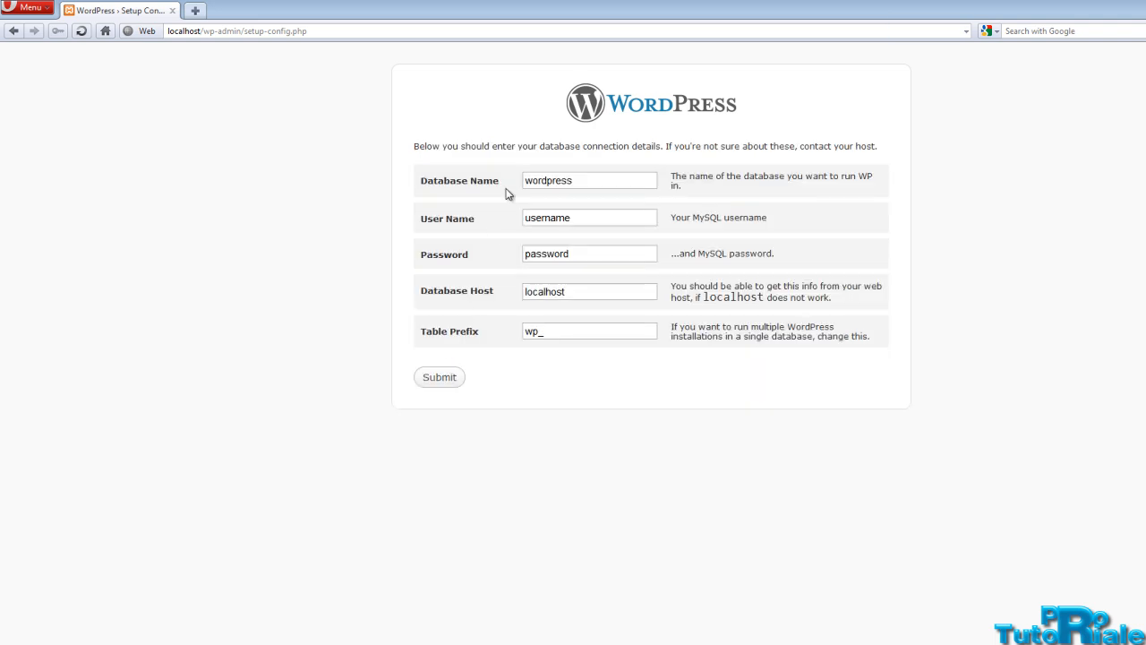
{"action": "left_click_drag", "start_coordinate": [574, 181], "coordinate": [511, 184]}
{"action": "left_click_drag", "start_coordinate": [594, 182], "coordinate": [499, 184]}
{"action": "left_click_drag", "start_coordinate": [605, 193], "coordinate": [511, 184]}
{"action": "left_click", "coordinate": [609, 178]}
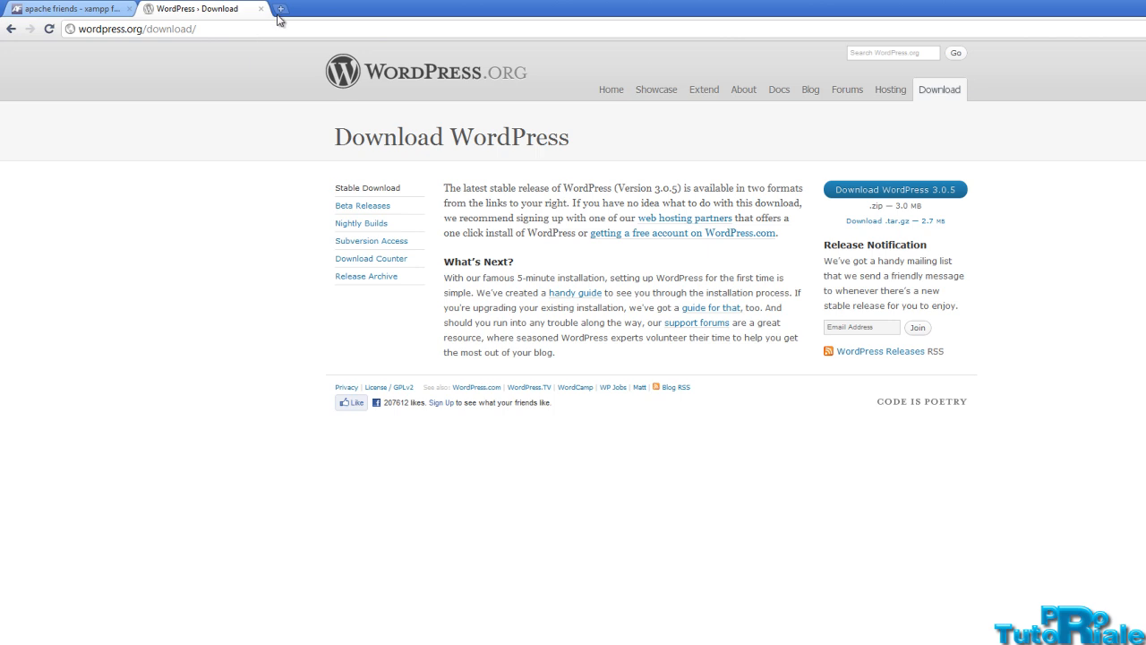
Load localhost/phpmyadmin in a new Chrome tab
{"action": "left_click", "coordinate": [280, 10]}
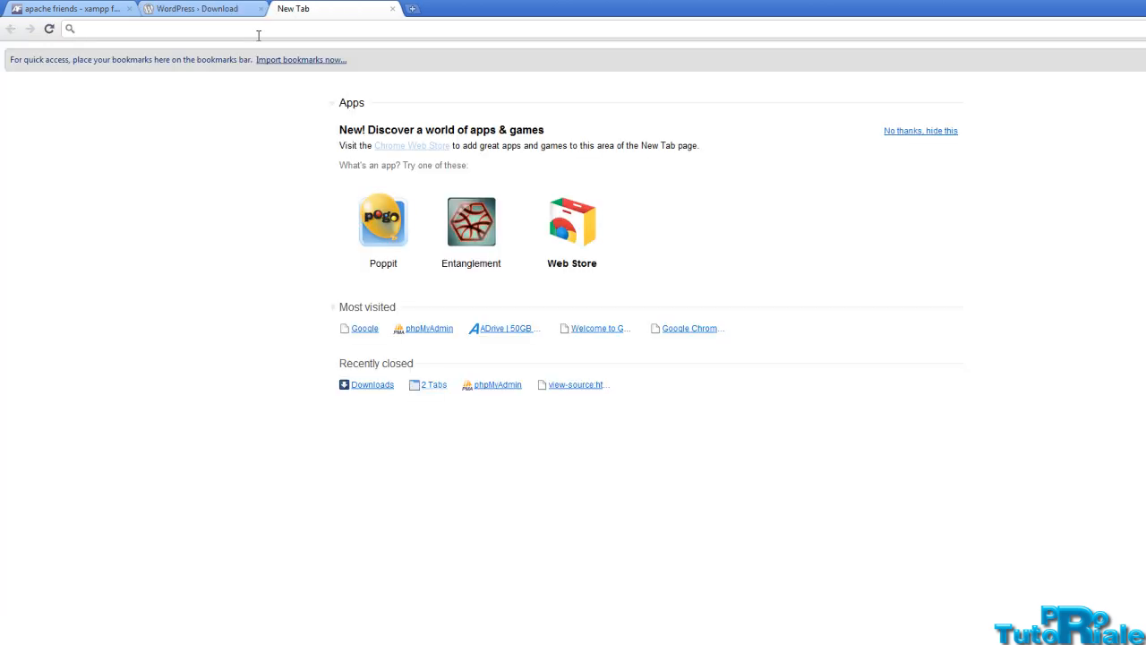
{"action": "type", "text": "ht"}
{"action": "type", "text": "tps"}
{"action": "type", "text": "://"}
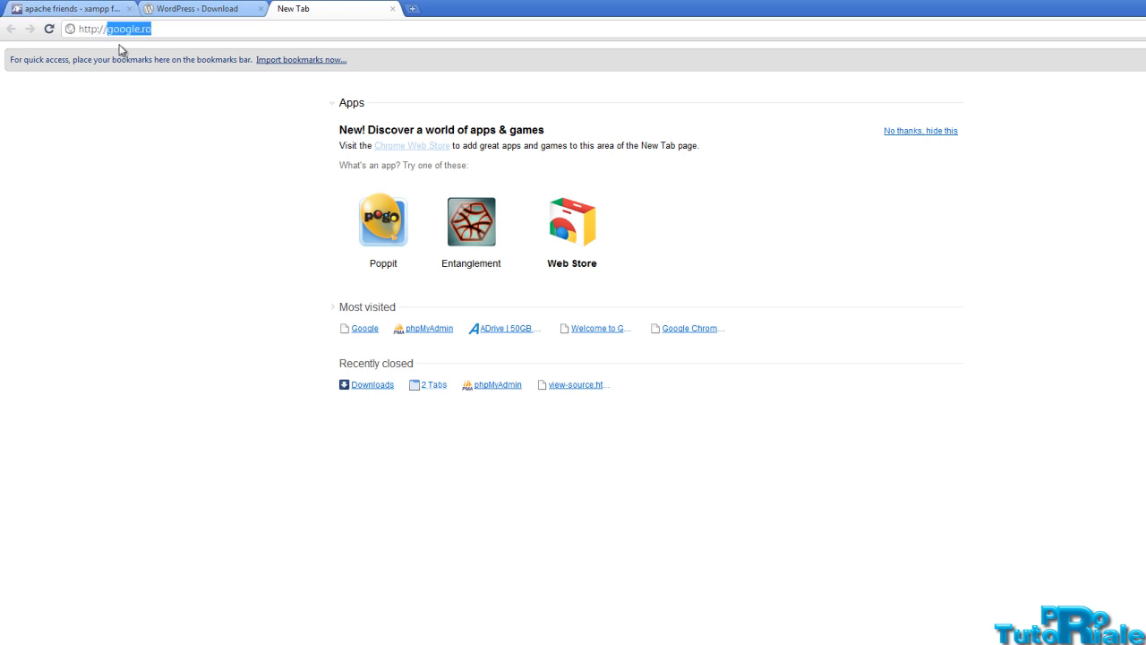
{"action": "type", "text": "l"}
{"action": "type", "text": "pmyadmin"}
{"action": "key", "text": "Return"}
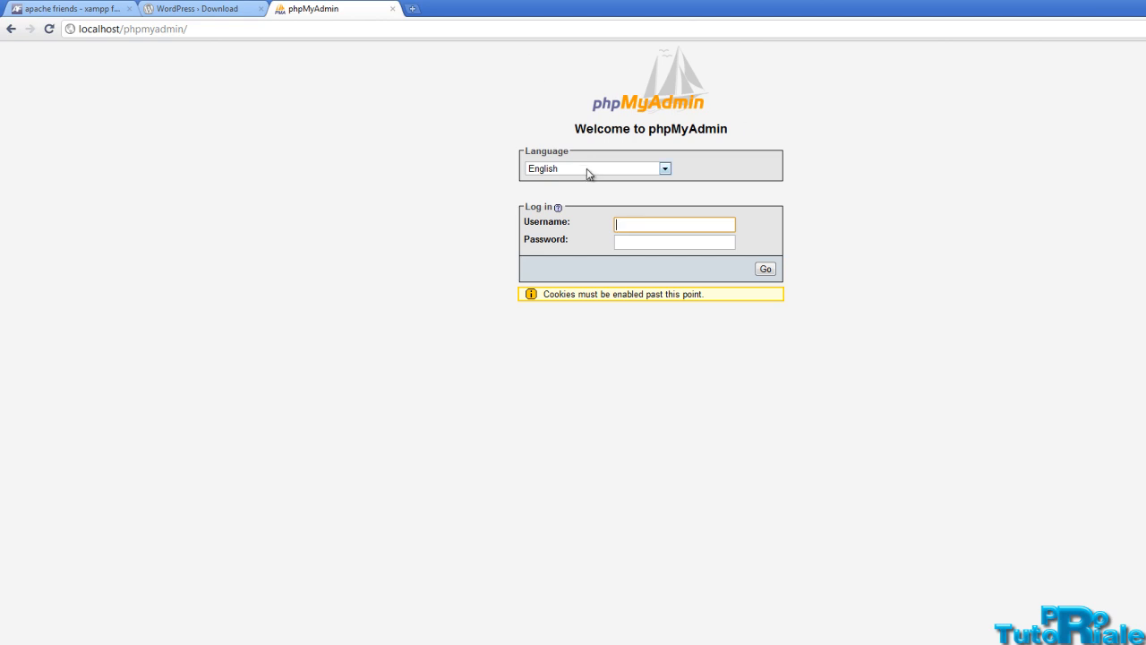
Keep English as the interface language and log in to phpMyAdmin as root
{"action": "left_click", "coordinate": [587, 170]}
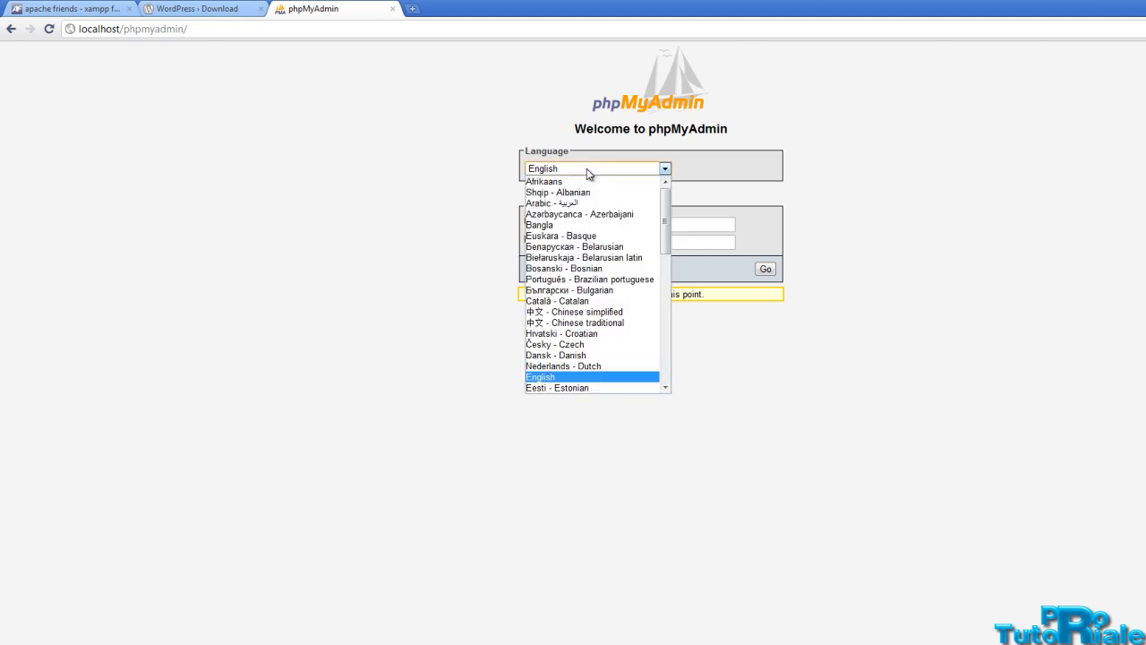
{"action": "left_click", "coordinate": [565, 377]}
{"action": "left_click", "coordinate": [634, 225]}
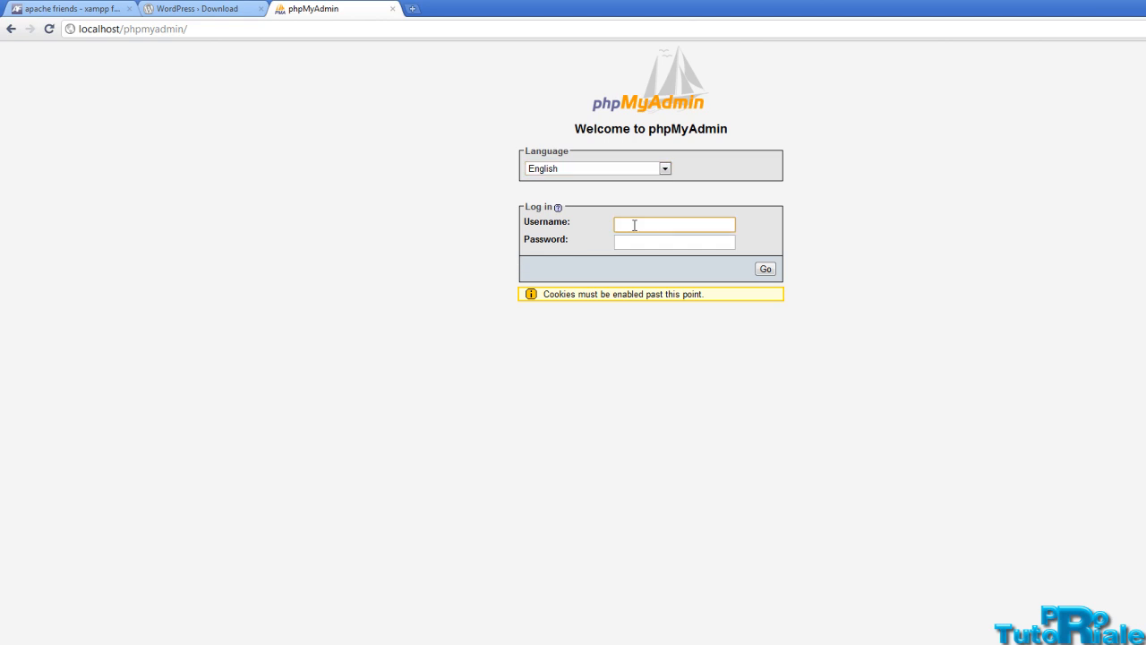
{"action": "key", "text": "Tab"}
{"action": "key", "text": "Return"}
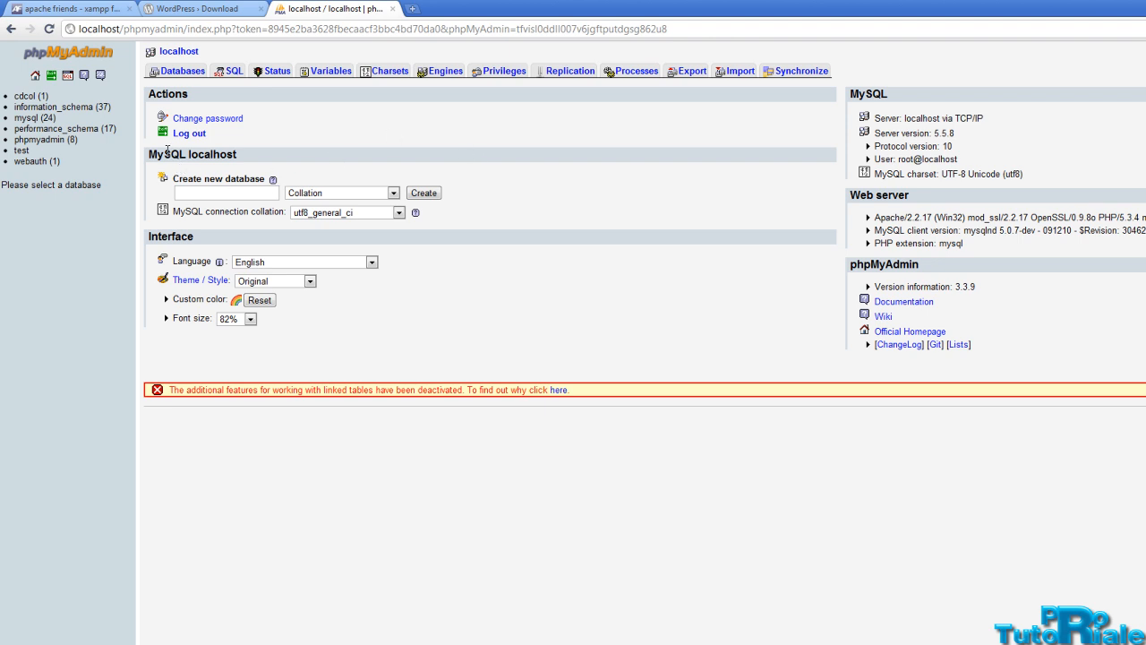
Create a new database named site_1, logging back in when prompted
{"action": "left_click", "coordinate": [231, 191]}
{"action": "left_click_drag", "start_coordinate": [213, 193], "coordinate": [187, 193]}
{"action": "left_click", "coordinate": [237, 207]}
{"action": "left_click", "coordinate": [426, 196]}
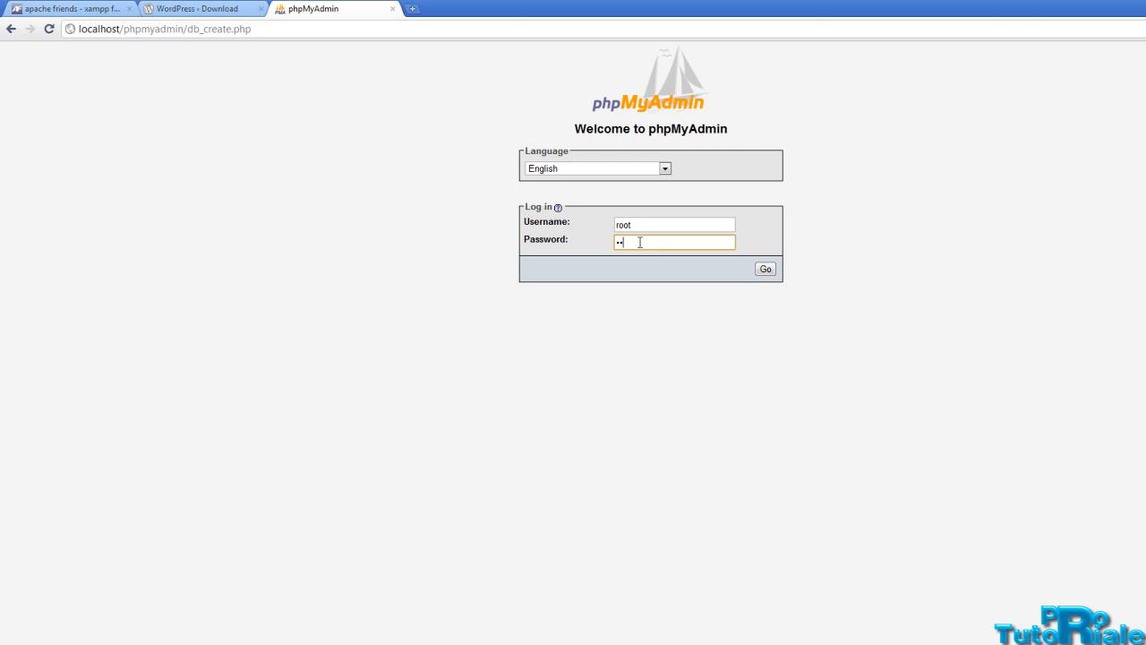
{"action": "key", "text": "Return"}
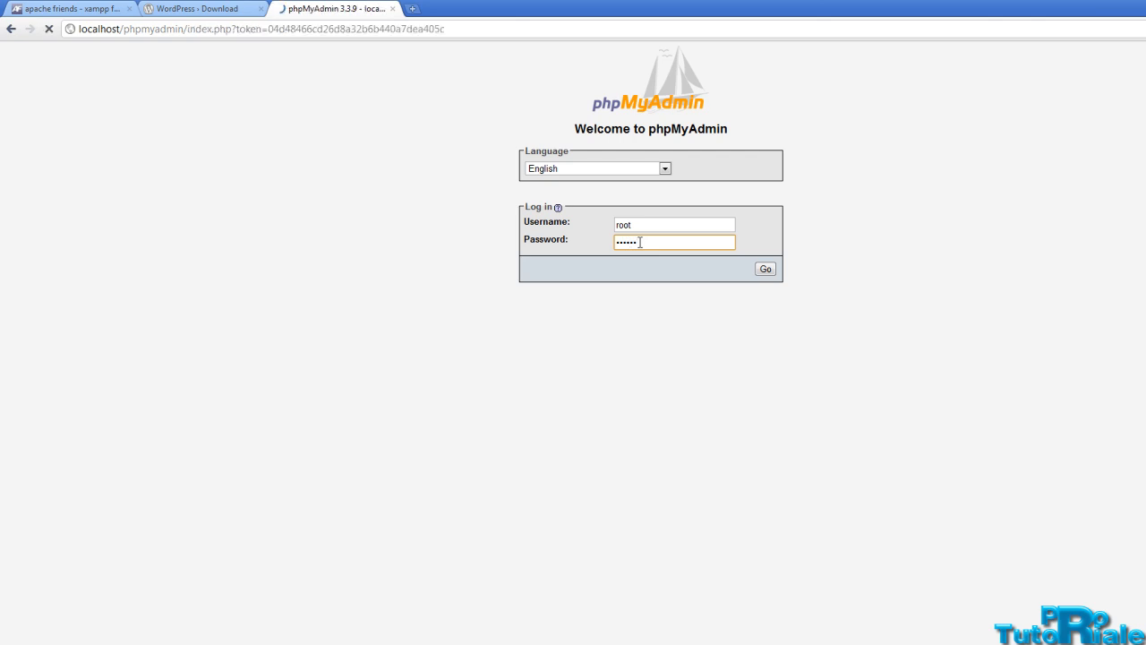
{"action": "left_click", "coordinate": [242, 219]}
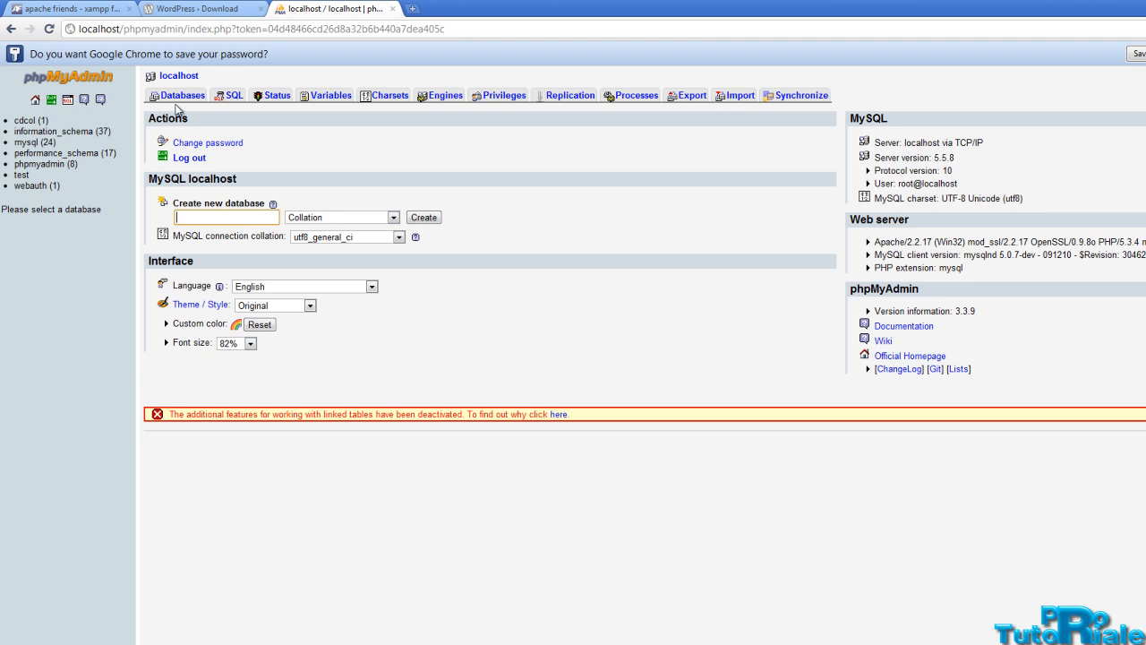
{"action": "left_click", "coordinate": [207, 215]}
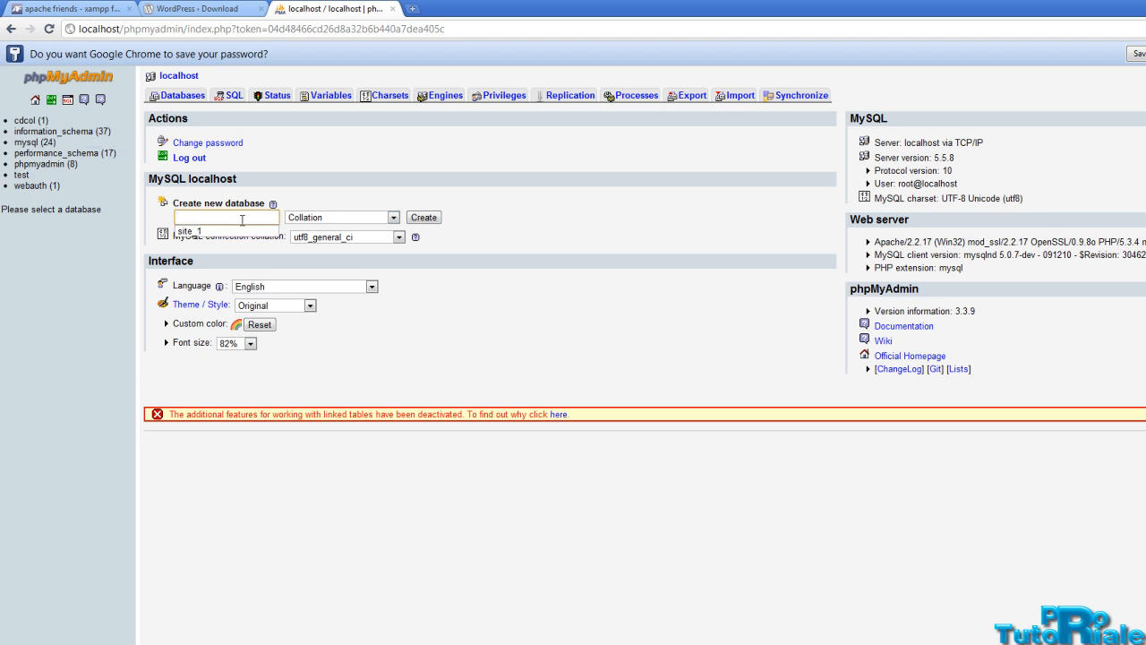
{"action": "left_click", "coordinate": [238, 235]}
{"action": "left_click", "coordinate": [419, 218]}
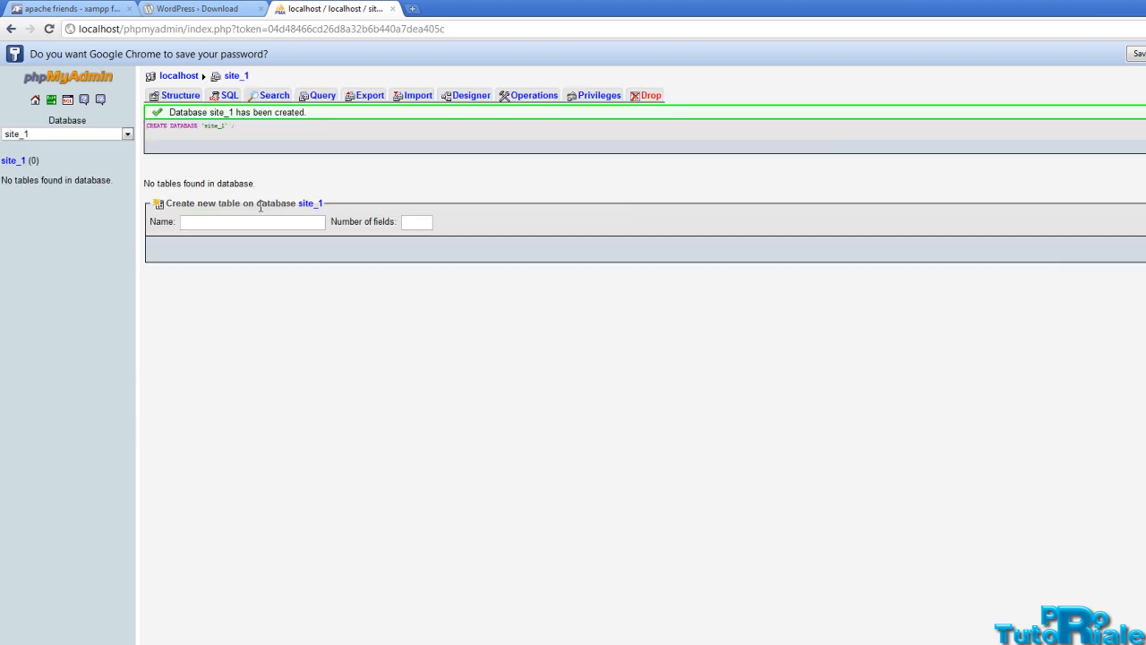
Browse the Structure, SQL, Search and Privileges views of site_1
{"action": "left_click", "coordinate": [18, 162]}
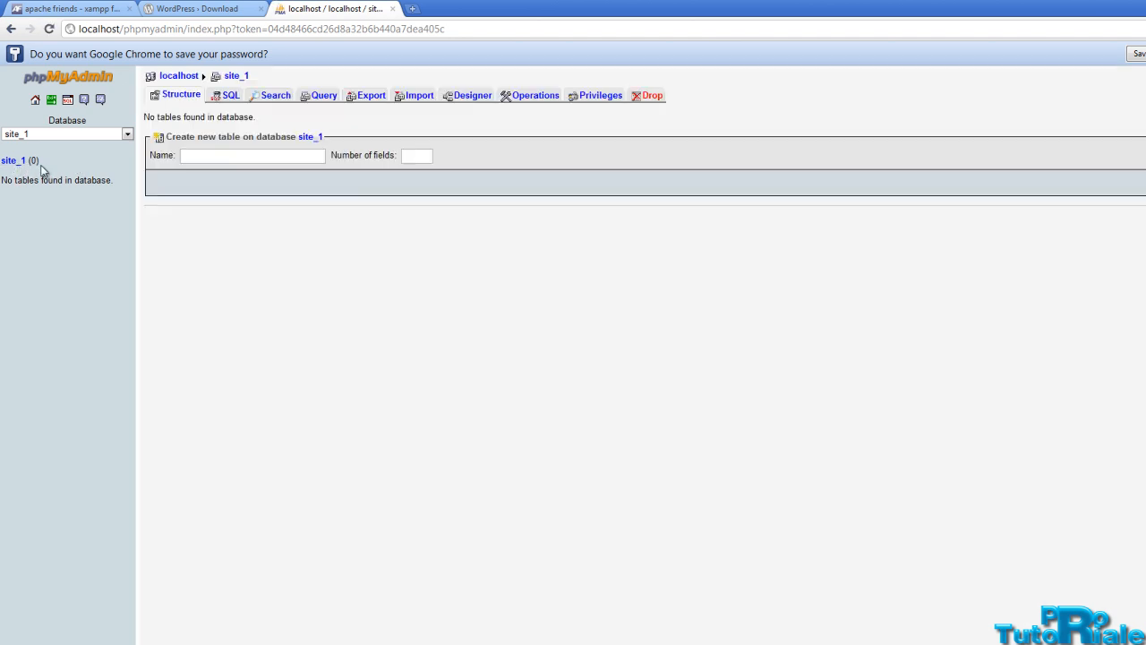
{"action": "left_click", "coordinate": [222, 98]}
{"action": "left_click", "coordinate": [275, 98]}
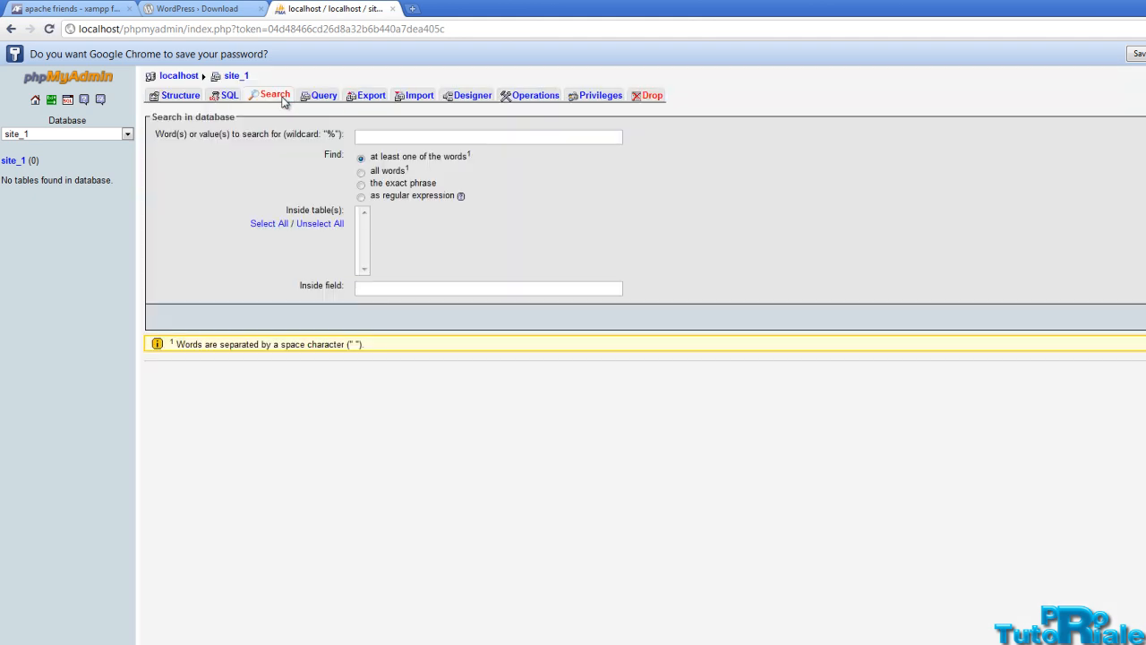
{"action": "left_click", "coordinate": [190, 99]}
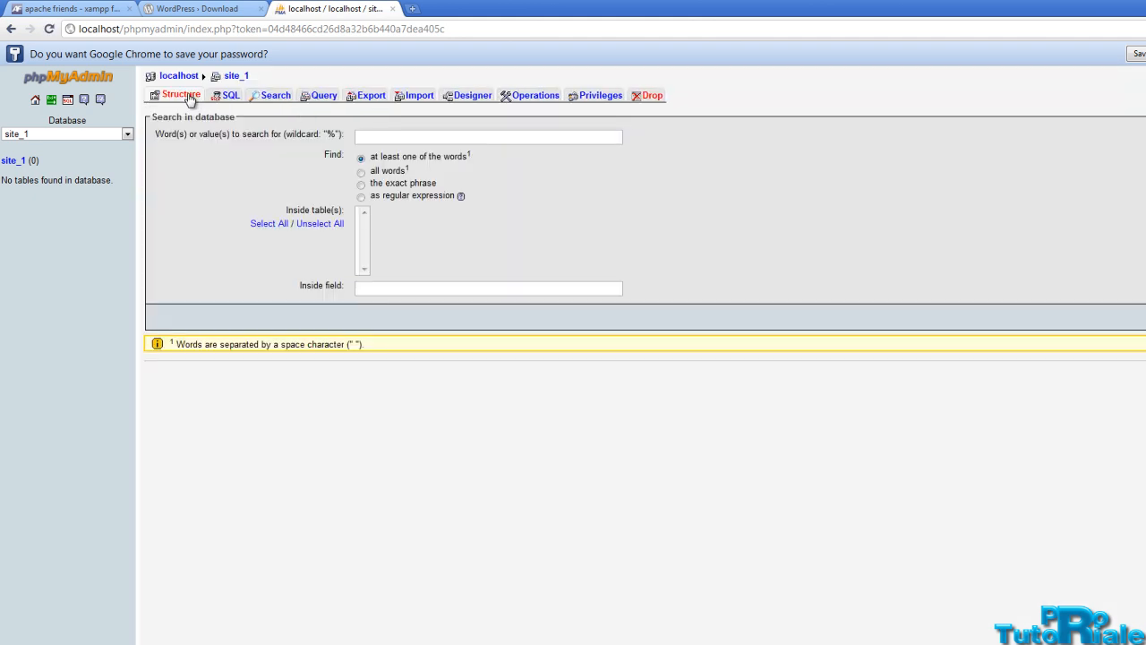
{"action": "left_click", "coordinate": [597, 103]}
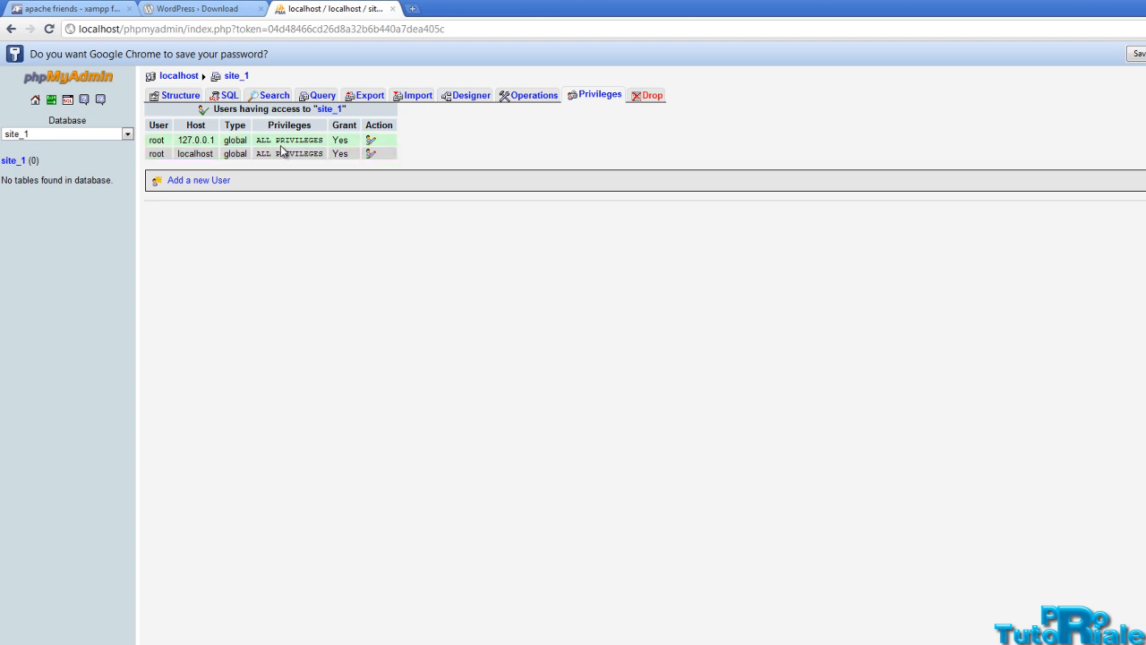
{"action": "left_click", "coordinate": [202, 12]}
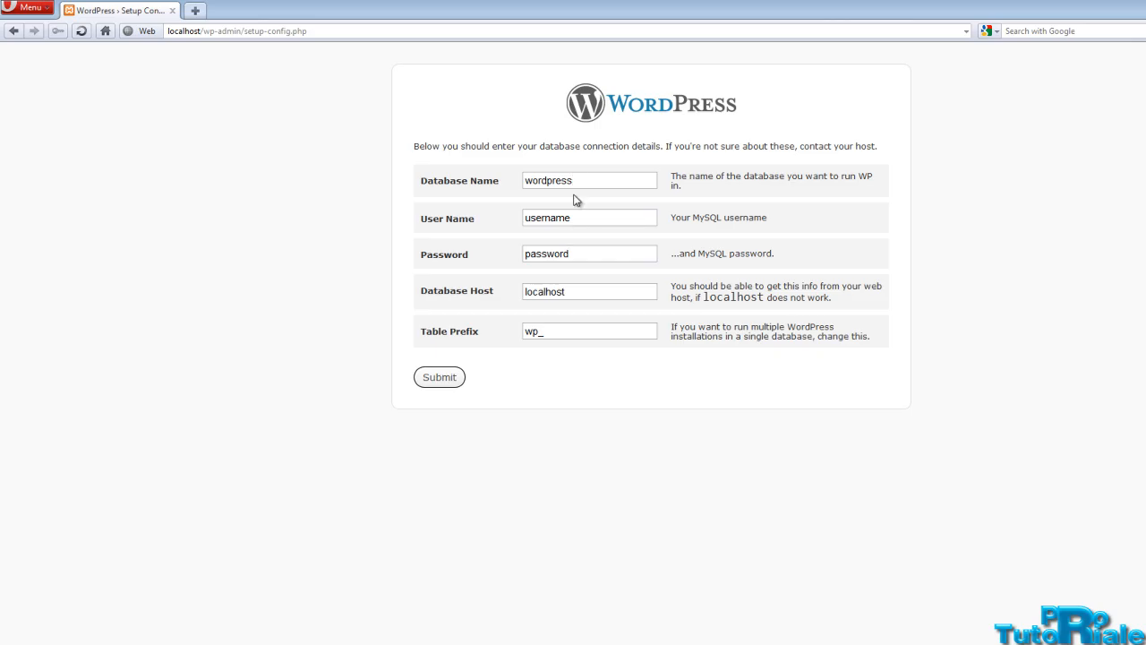
Enter database name site_1, user root and the MySQL password in the setup form
{"action": "left_click_drag", "start_coordinate": [573, 180], "coordinate": [480, 186]}
{"action": "left_click_drag", "start_coordinate": [574, 181], "coordinate": [487, 185]}
{"action": "type", "text": "site_1"}
{"action": "key", "text": "Tab"}
{"action": "type", "text": "r"}
{"action": "key", "text": "Tab"}
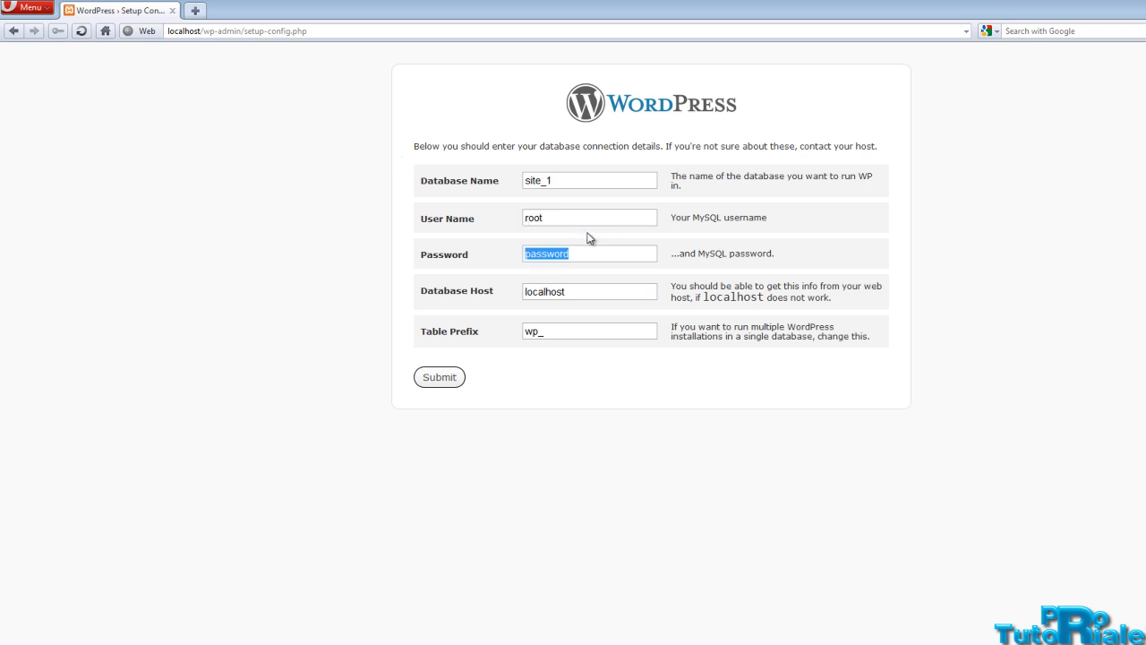
{"action": "type", "text": "12"}
Keep host localhost and prefix wp_, then check site_1's tables in phpMyAdmin
{"action": "left_click_drag", "start_coordinate": [578, 291], "coordinate": [479, 261]}
{"action": "double_click", "coordinate": [558, 330]}
{"action": "left_click", "coordinate": [586, 341]}
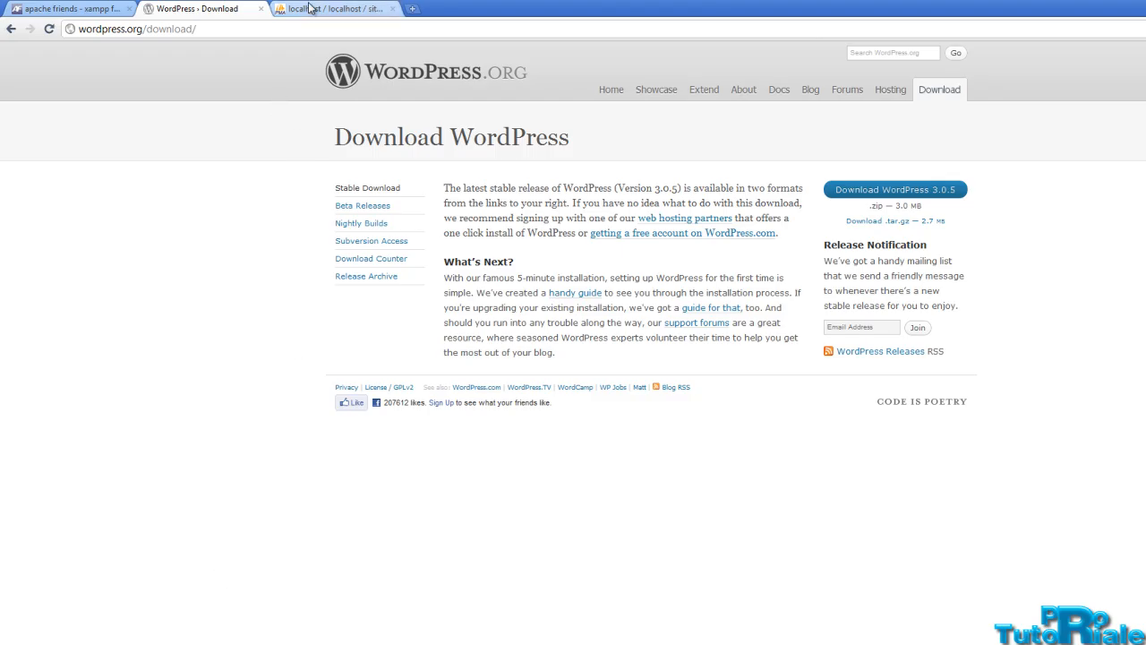
{"action": "left_click", "coordinate": [332, 9]}
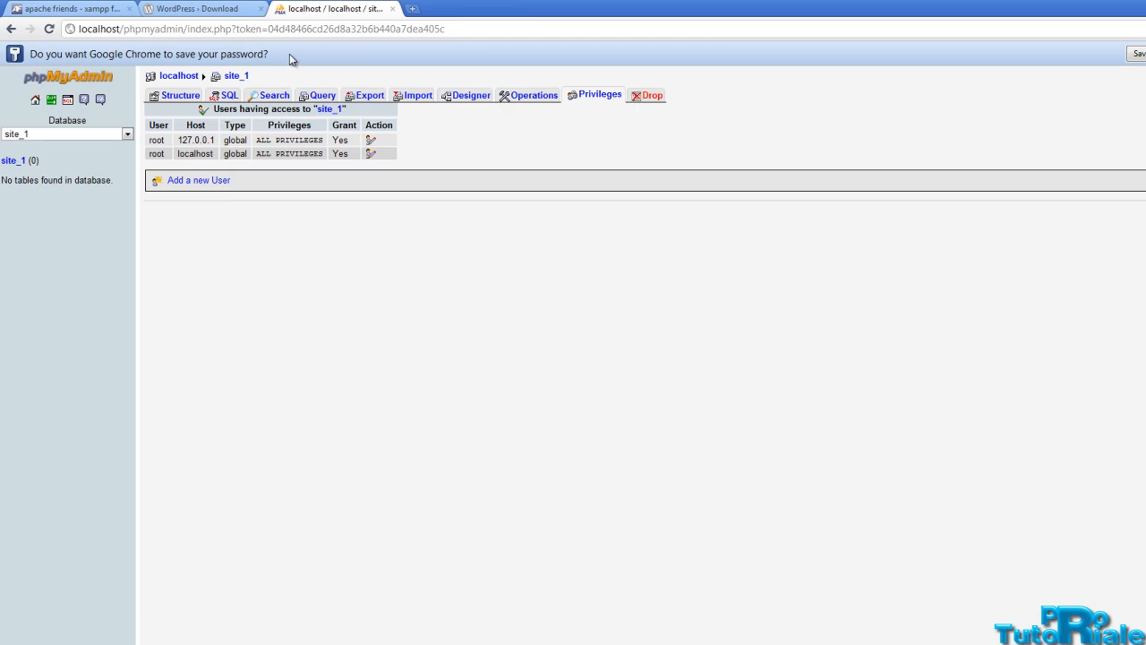
{"action": "left_click", "coordinate": [180, 102]}
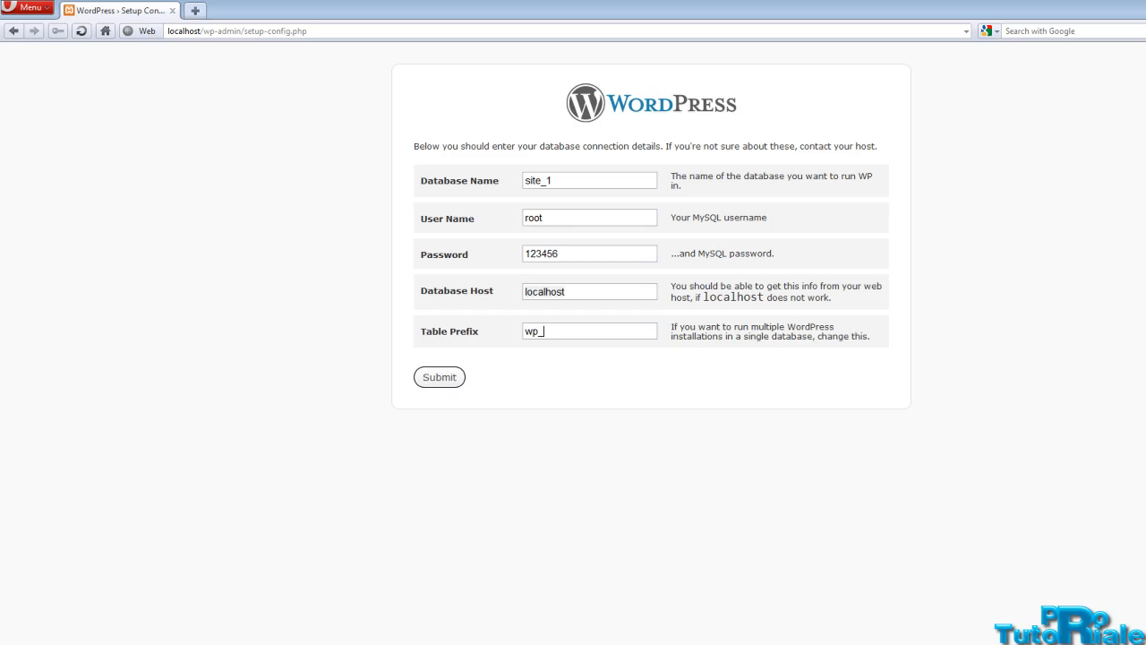
Submit the database details, run the install, and title the site ProTutoriale
{"action": "left_click", "coordinate": [455, 377]}
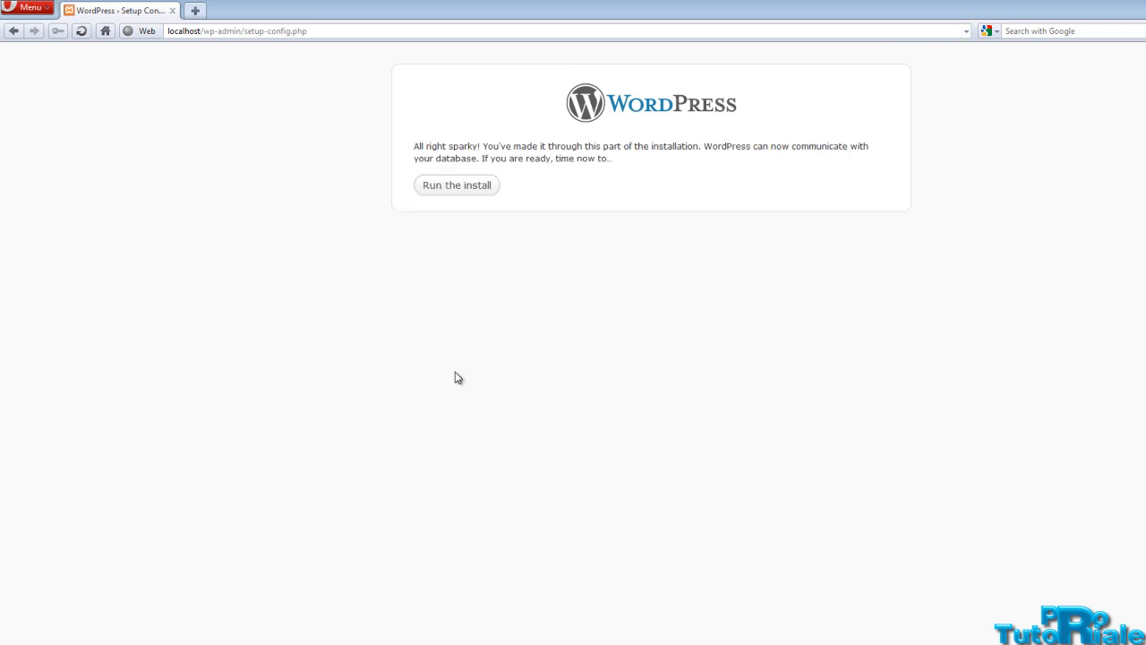
{"action": "left_click", "coordinate": [469, 193]}
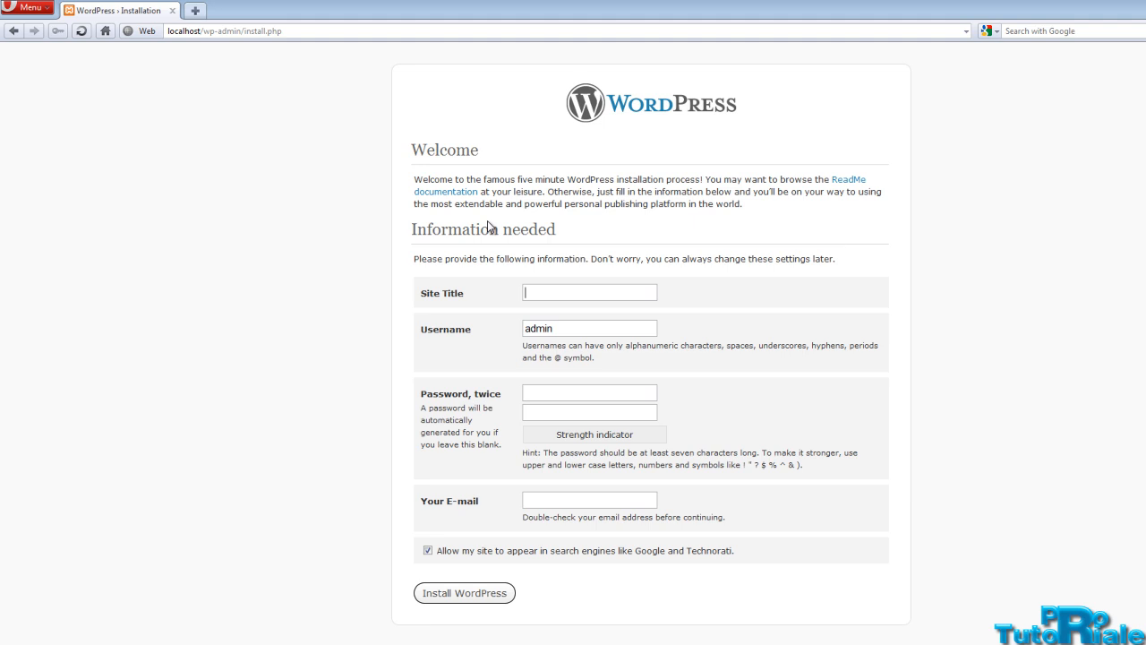
{"action": "left_click", "coordinate": [525, 287]}
{"action": "type", "text": "ProTutoriale.ro"}
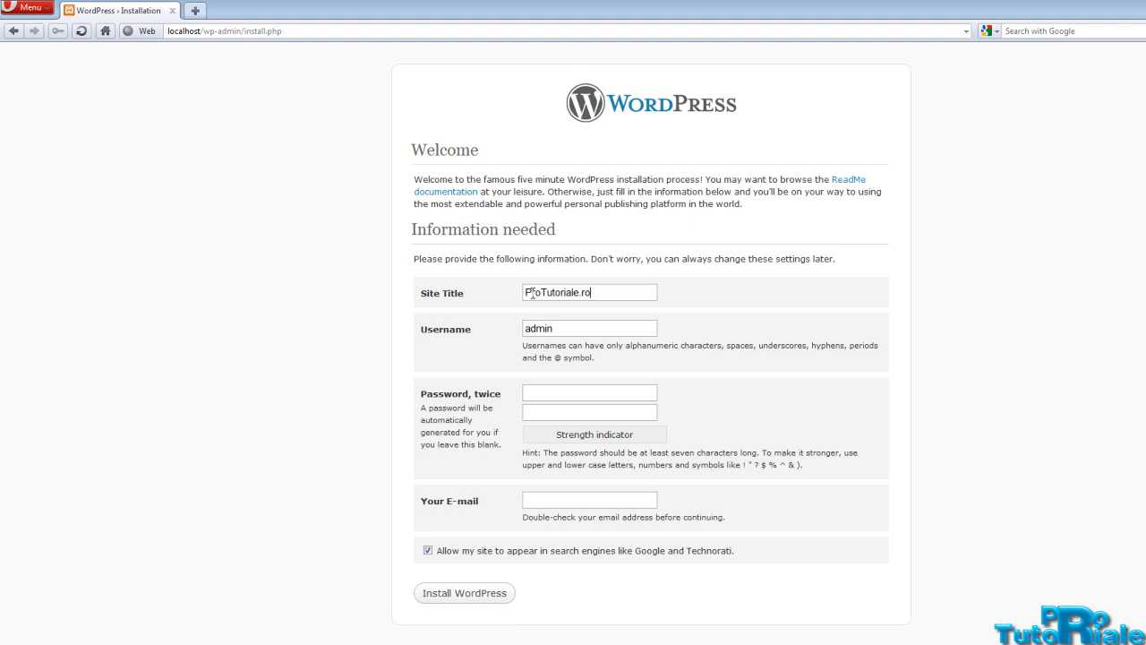
Keep username admin, enter the admin password and e-mail address, and install WordPress
{"action": "left_click_drag", "start_coordinate": [583, 328], "coordinate": [384, 267]}
{"action": "left_click", "coordinate": [556, 335]}
{"action": "left_click", "coordinate": [543, 387]}
{"action": "type", "text": "•••••"}
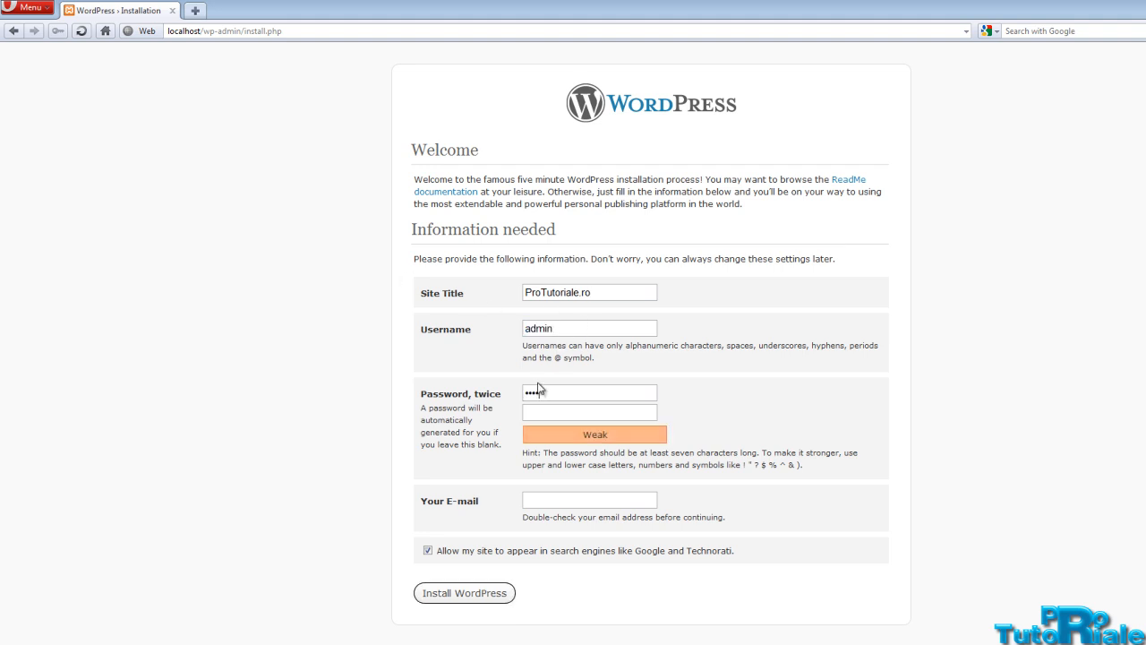
{"action": "type", "text": "••••••"}
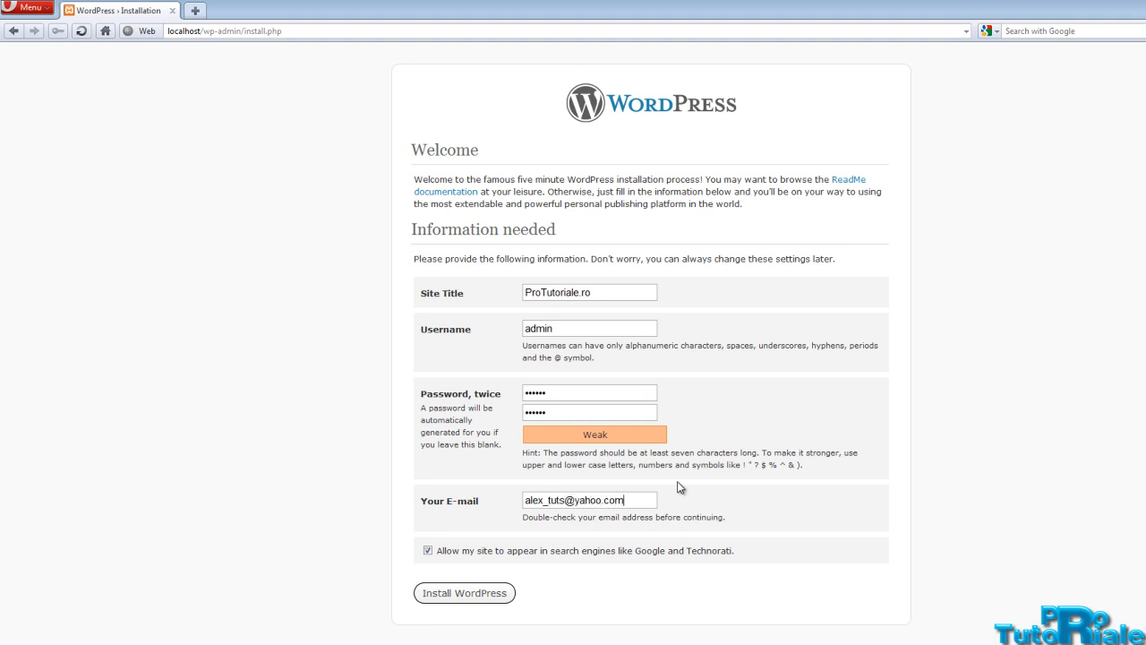
{"action": "left_click", "coordinate": [469, 595]}
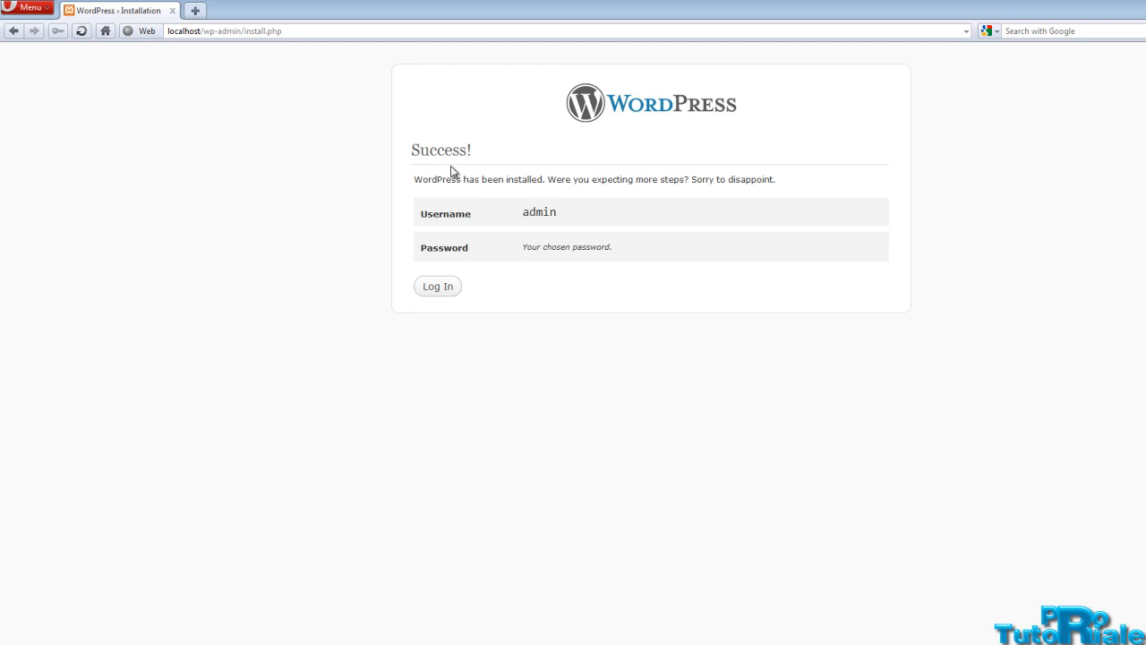
Log in on wp-login.php as admin with the chosen password
{"action": "left_click", "coordinate": [435, 284]}
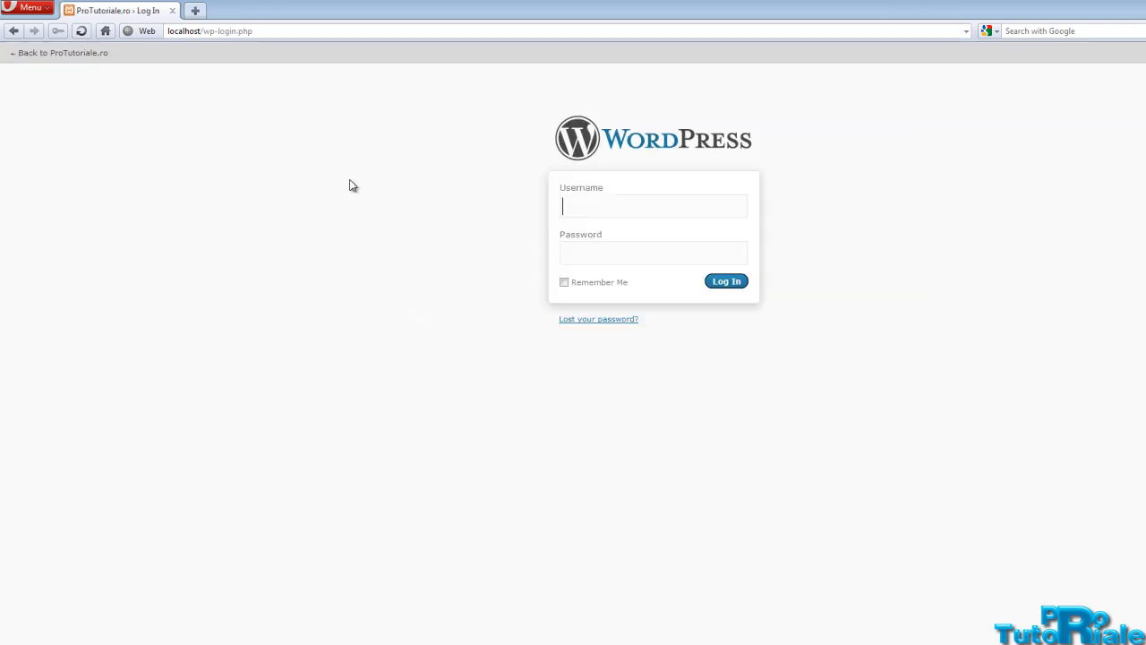
{"action": "left_click", "coordinate": [225, 33]}
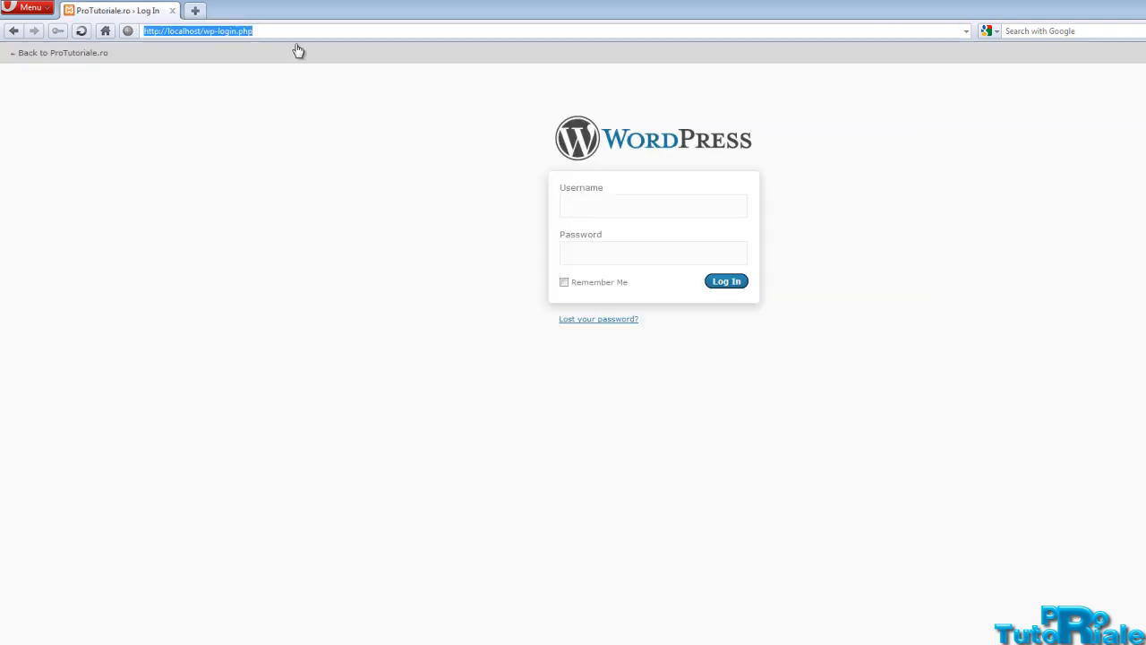
{"action": "left_click", "coordinate": [203, 31]}
{"action": "left_click_drag", "start_coordinate": [202, 32], "coordinate": [171, 36]}
{"action": "left_click", "coordinate": [608, 209]}
{"action": "type", "text": "admin"}
{"action": "left_click", "coordinate": [576, 238]}
{"action": "type", "text": "••••••"}
{"action": "key", "text": "Return"}
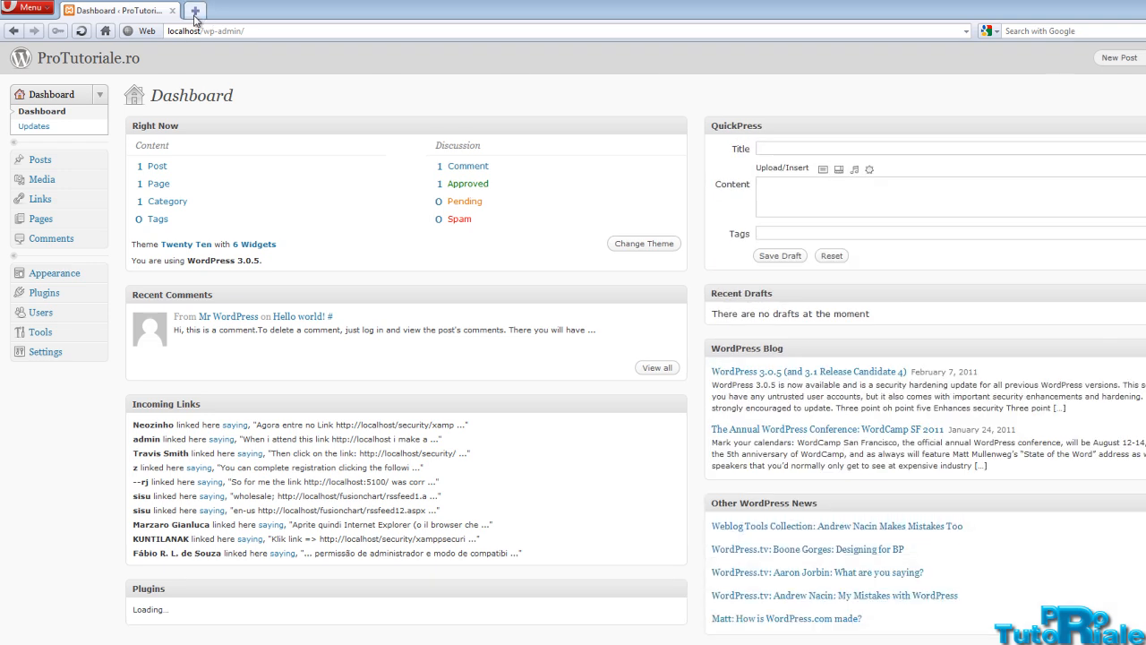
{"action": "left_click", "coordinate": [195, 16]}
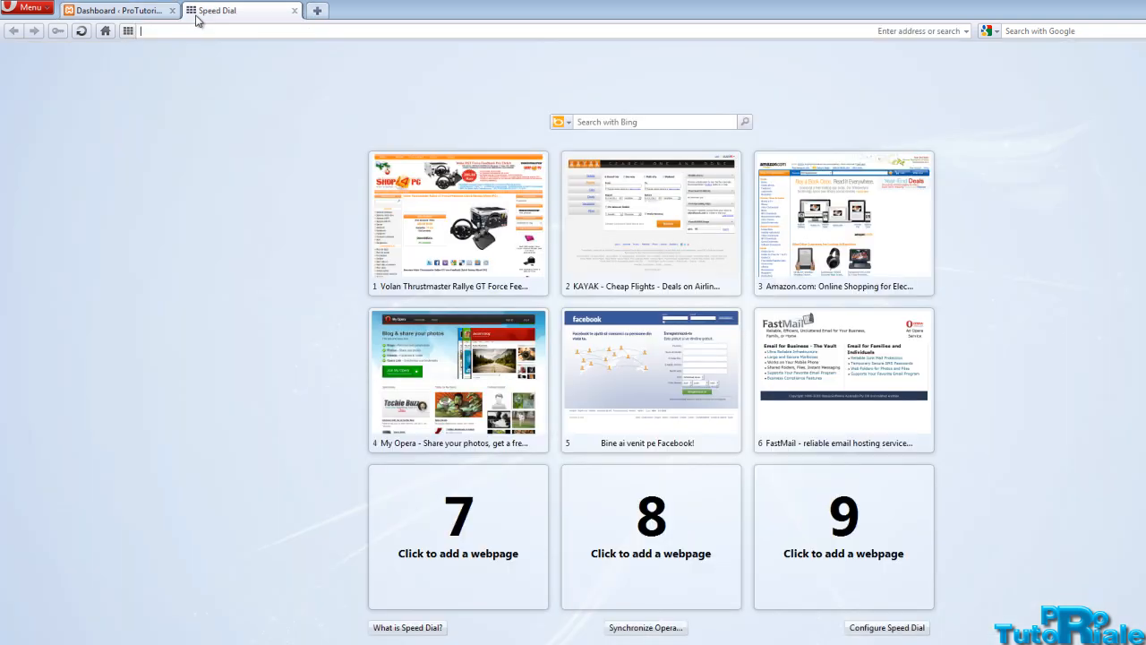
{"action": "type", "text": "http"}
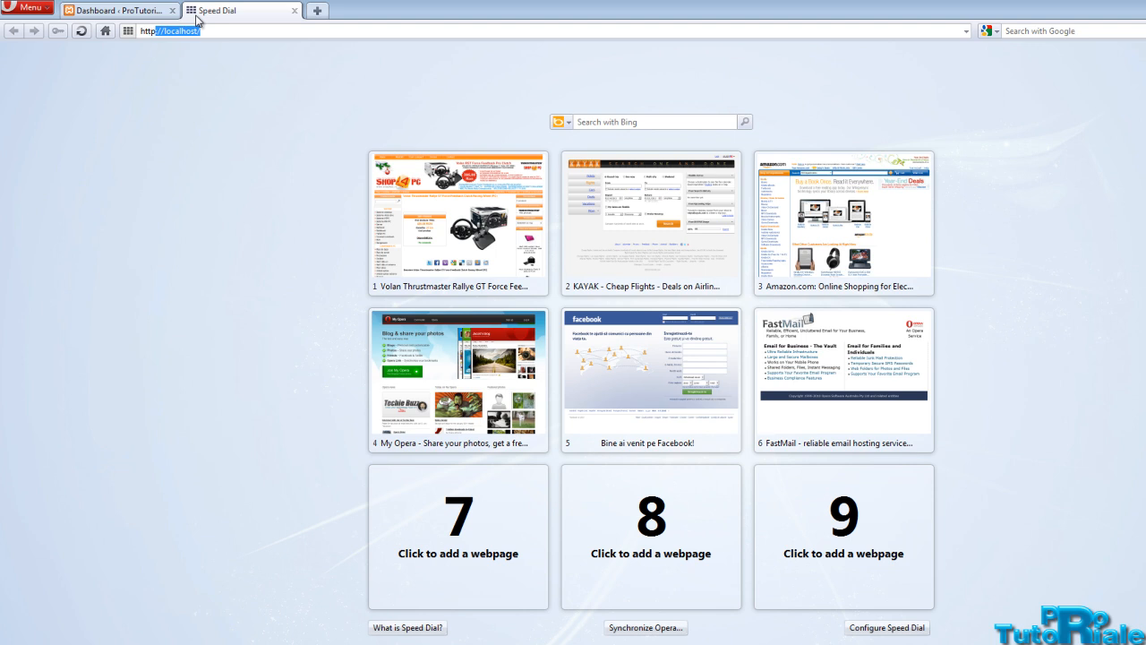
{"action": "type", "text": "S"}
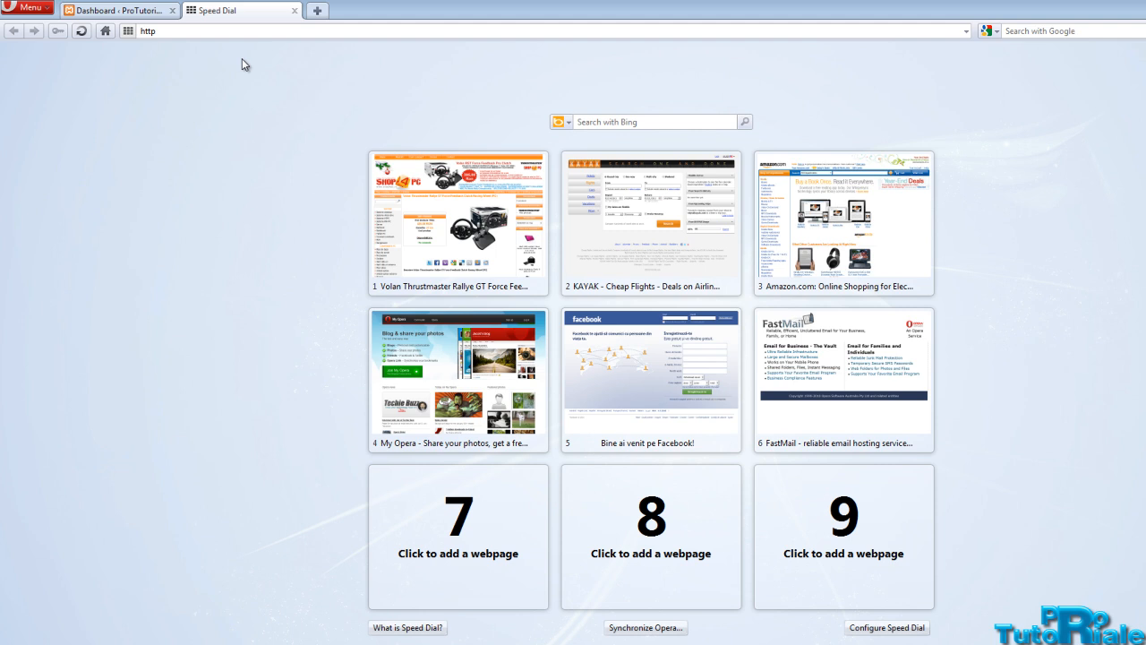
{"action": "type", "text": "://localhost/"}
{"action": "key", "text": "Return"}
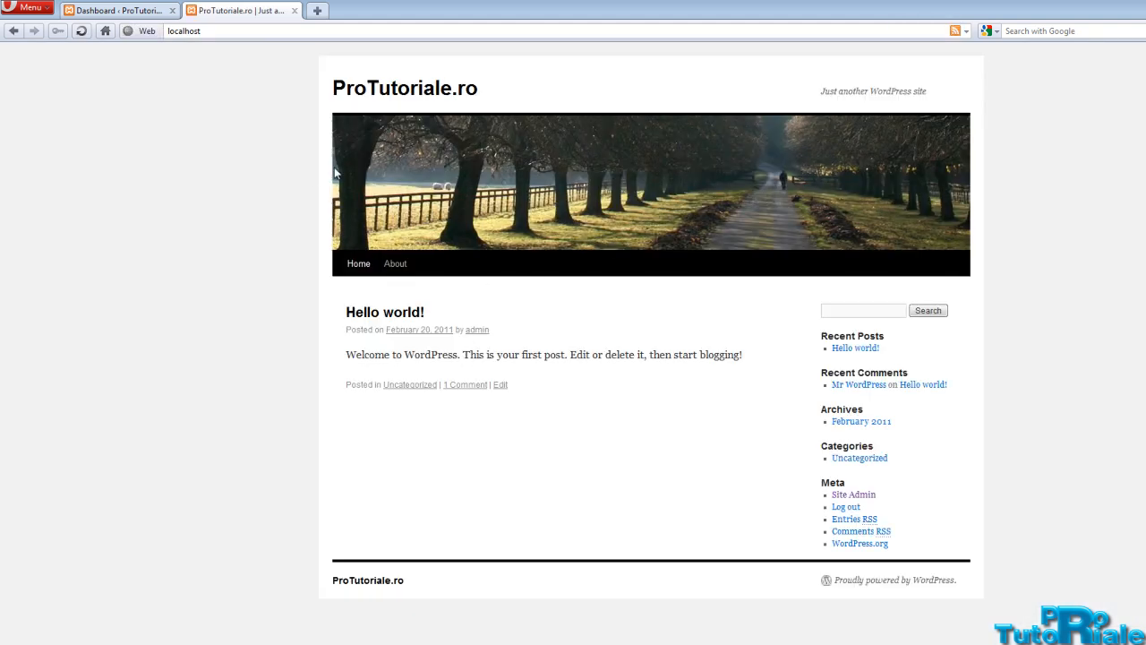
{"action": "left_click_drag", "start_coordinate": [344, 93], "coordinate": [504, 97]}
{"action": "left_click", "coordinate": [248, 92]}
Reload the WordPress Dashboard tab
{"action": "left_click", "coordinate": [95, 9]}
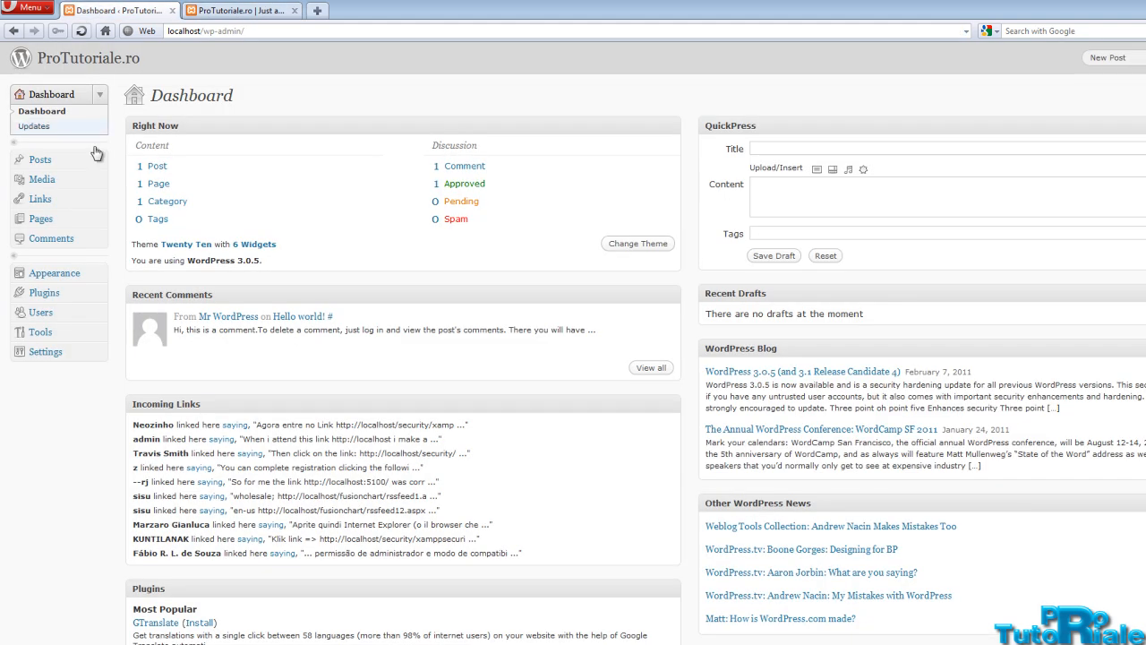
{"action": "scroll", "coordinate": [98, 170], "scroll_direction": "down", "scroll_amount": 3}
{"action": "scroll", "coordinate": [98, 195], "scroll_direction": "up", "scroll_amount": 3}
{"action": "left_click", "coordinate": [52, 97]}
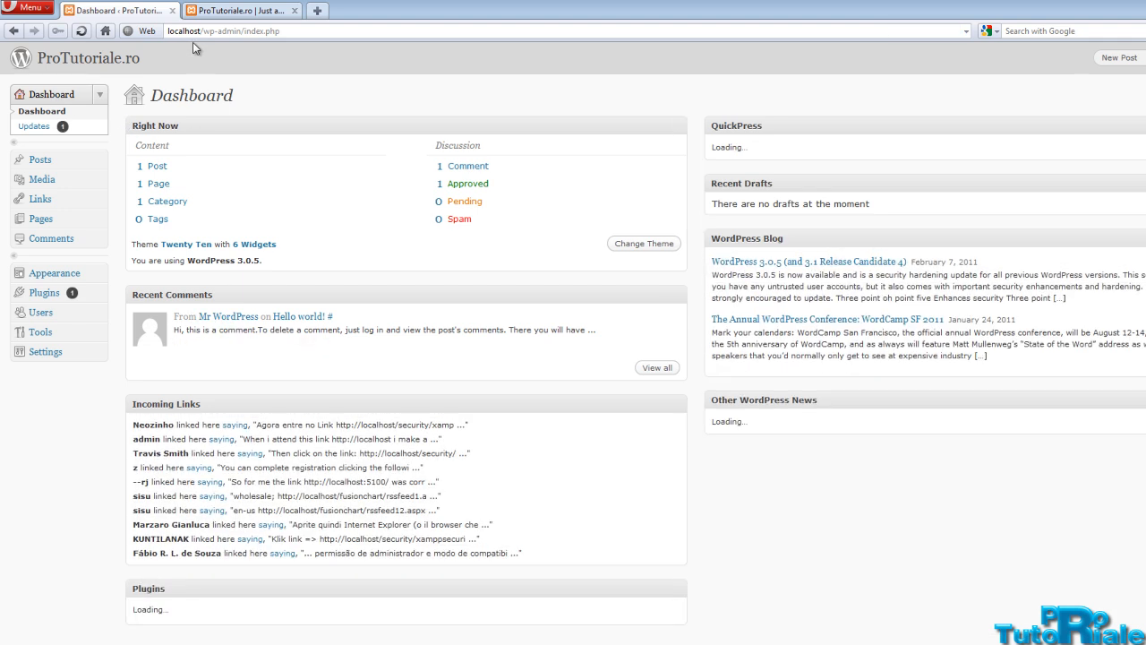
Return to the homepage tab and open another blank tab
{"action": "left_click", "coordinate": [215, 11]}
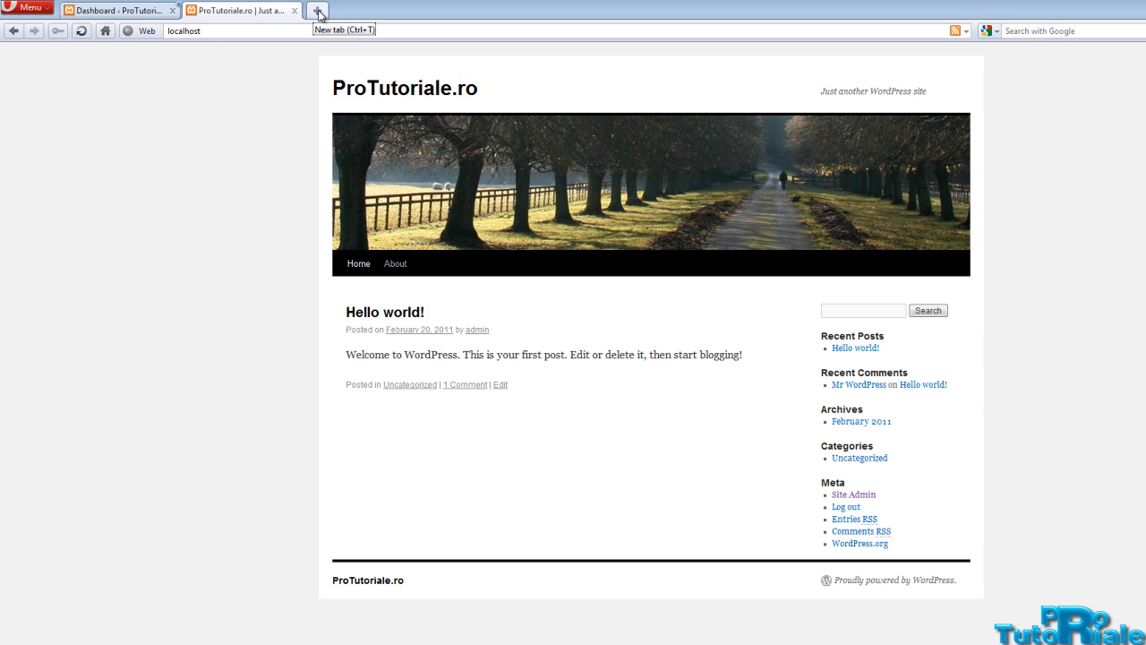
{"action": "left_click", "coordinate": [199, 32]}
{"action": "left_click_drag", "start_coordinate": [215, 33], "coordinate": [178, 36]}
{"action": "left_click", "coordinate": [178, 34]}
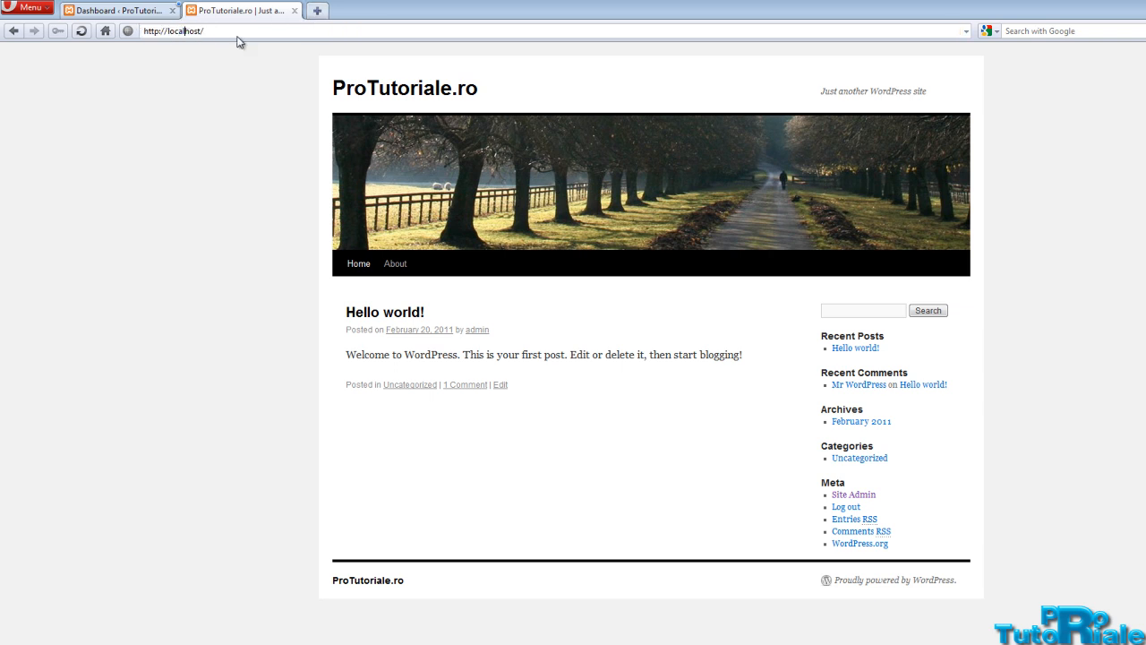
{"action": "left_click", "coordinate": [315, 11]}
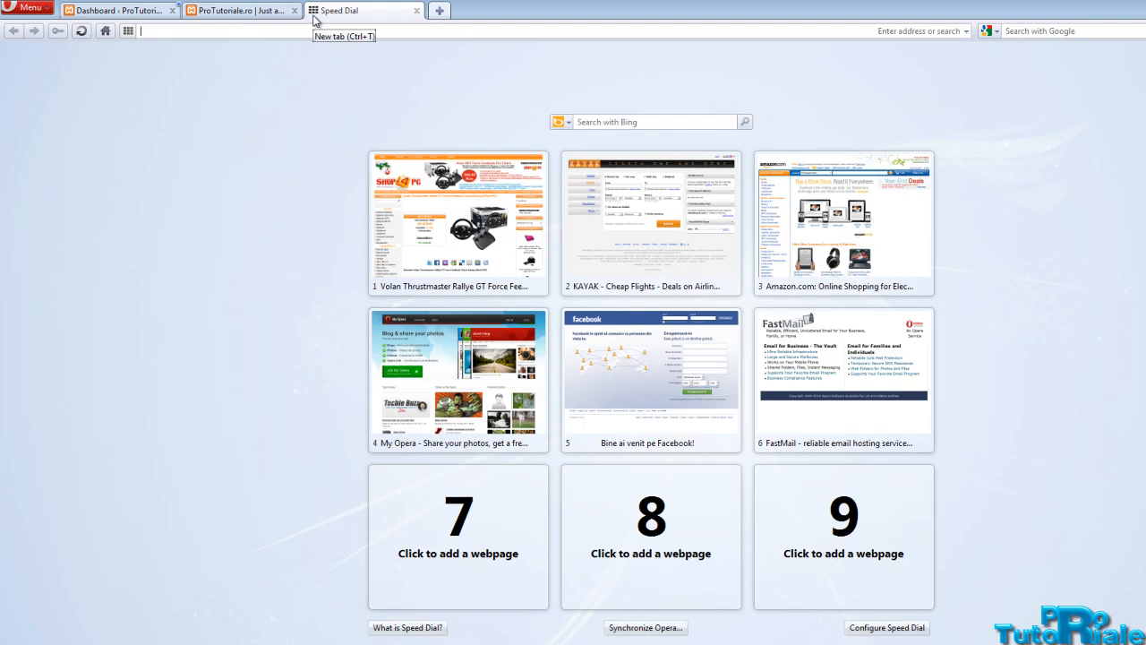
Search 'my ip' on google.ro and open the ip-adress.com result
{"action": "type", "text": "google.ro"}
{"action": "key", "text": "Return"}
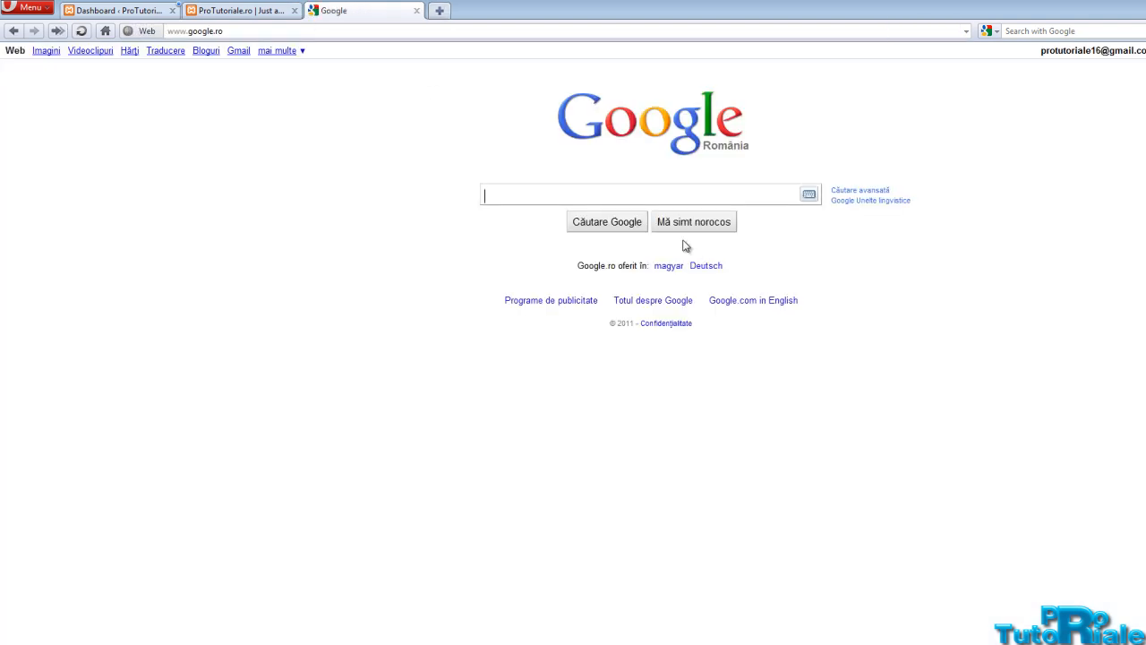
{"action": "type", "text": "mi"}
{"action": "key", "text": "BackSpace"}
{"action": "type", "text": "y ip"}
{"action": "key", "text": "Return"}
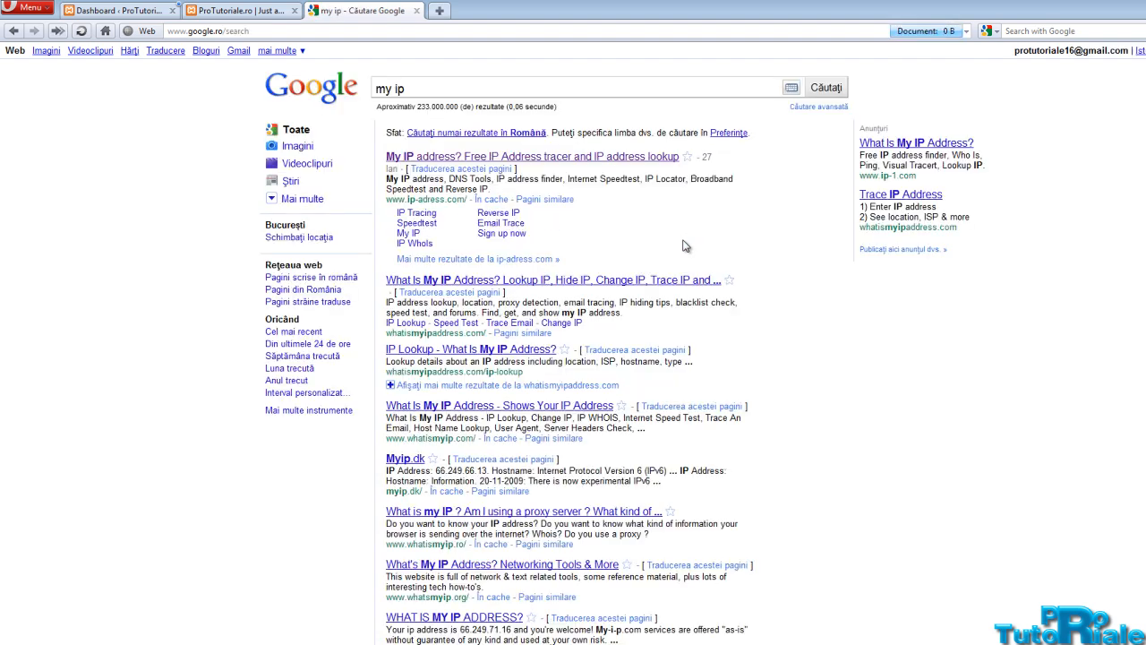
{"action": "left_click", "coordinate": [576, 158]}
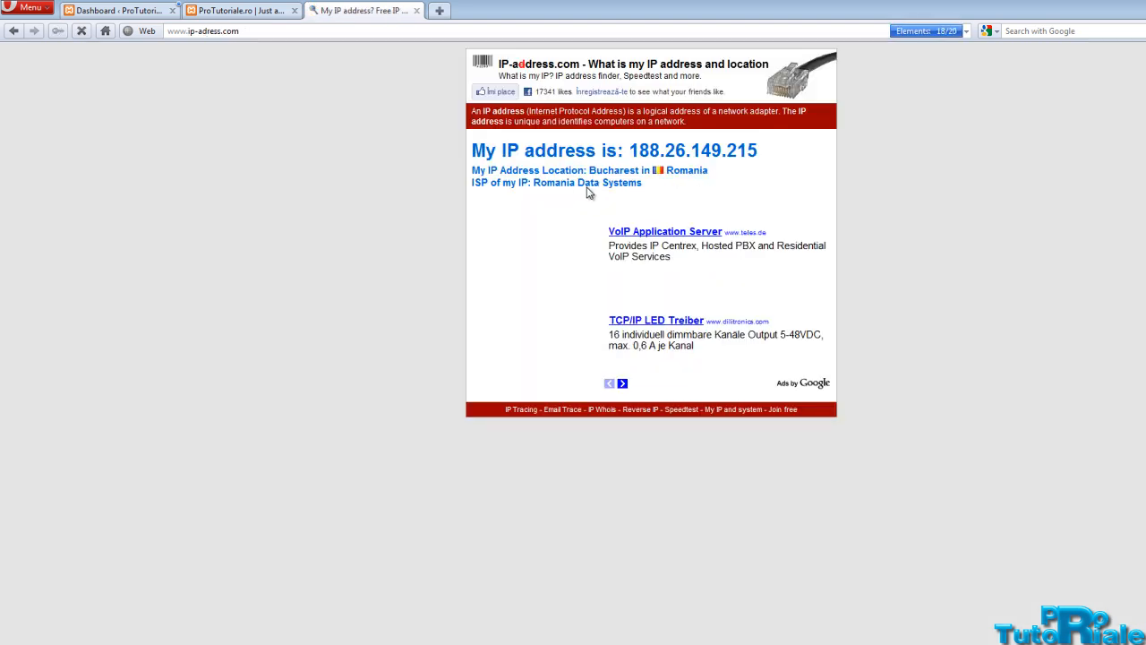
Copy the displayed public IP address and load it in the address bar
{"action": "left_click_drag", "start_coordinate": [761, 150], "coordinate": [631, 152]}
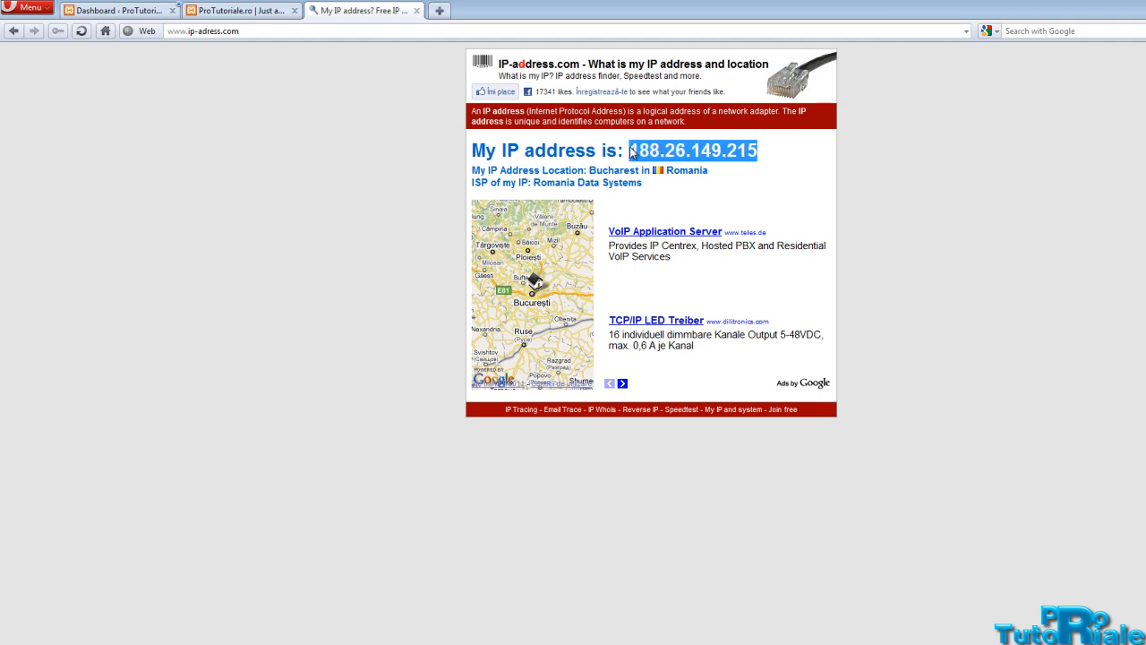
{"action": "right_click", "coordinate": [631, 152]}
{"action": "left_click", "coordinate": [660, 189]}
{"action": "left_click", "coordinate": [148, 31]}
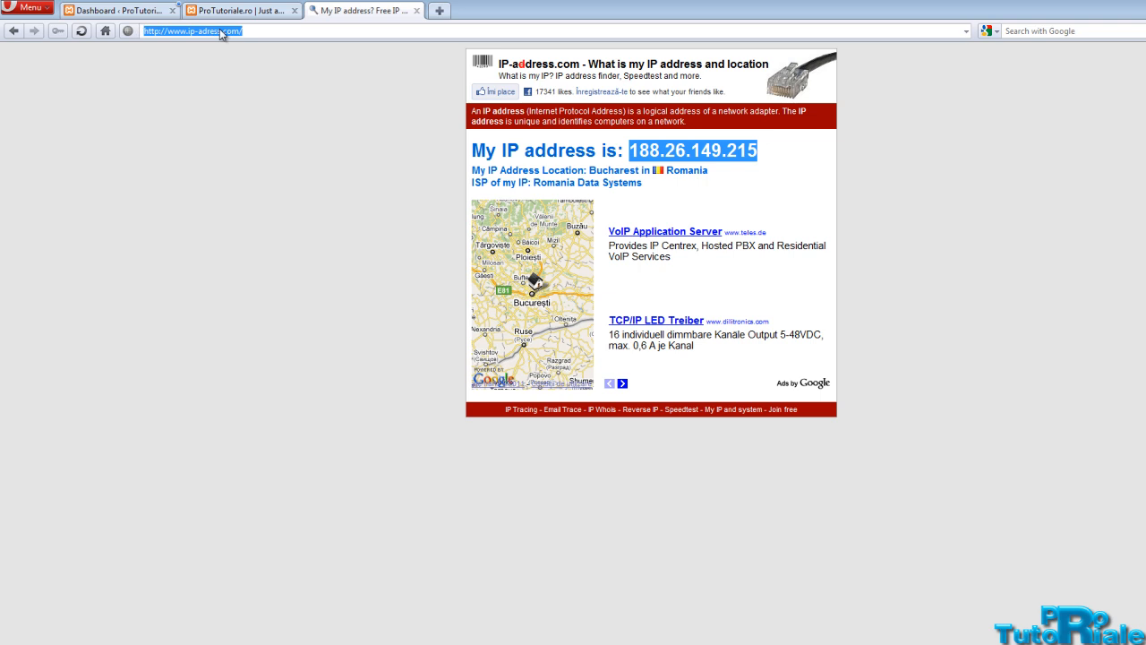
{"action": "right_click", "coordinate": [220, 34]}
{"action": "left_click", "coordinate": [253, 96]}
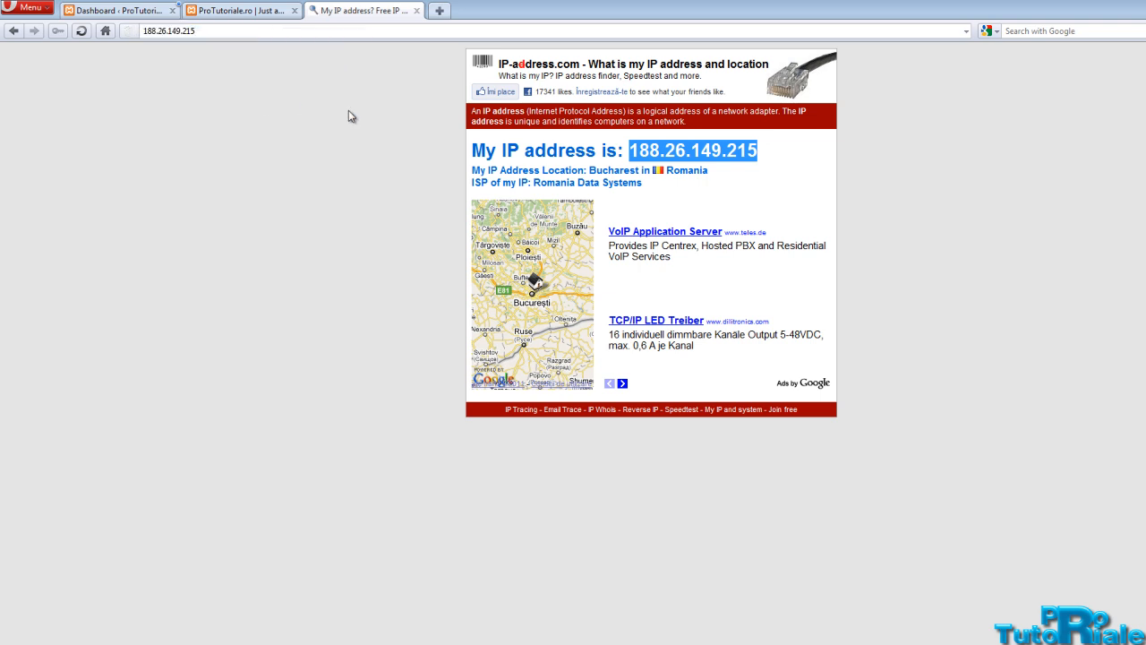
{"action": "key", "text": "Return"}
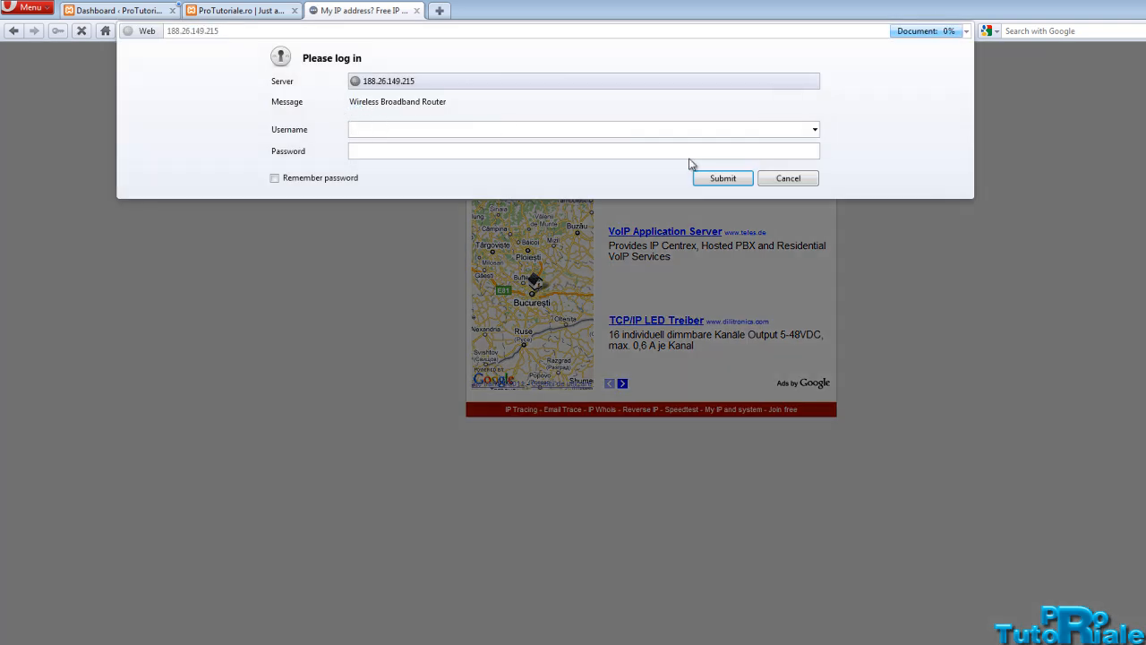
Cancel the router login prompt and reload the public IP page
{"action": "left_click", "coordinate": [788, 179]}
{"action": "left_click", "coordinate": [224, 31]}
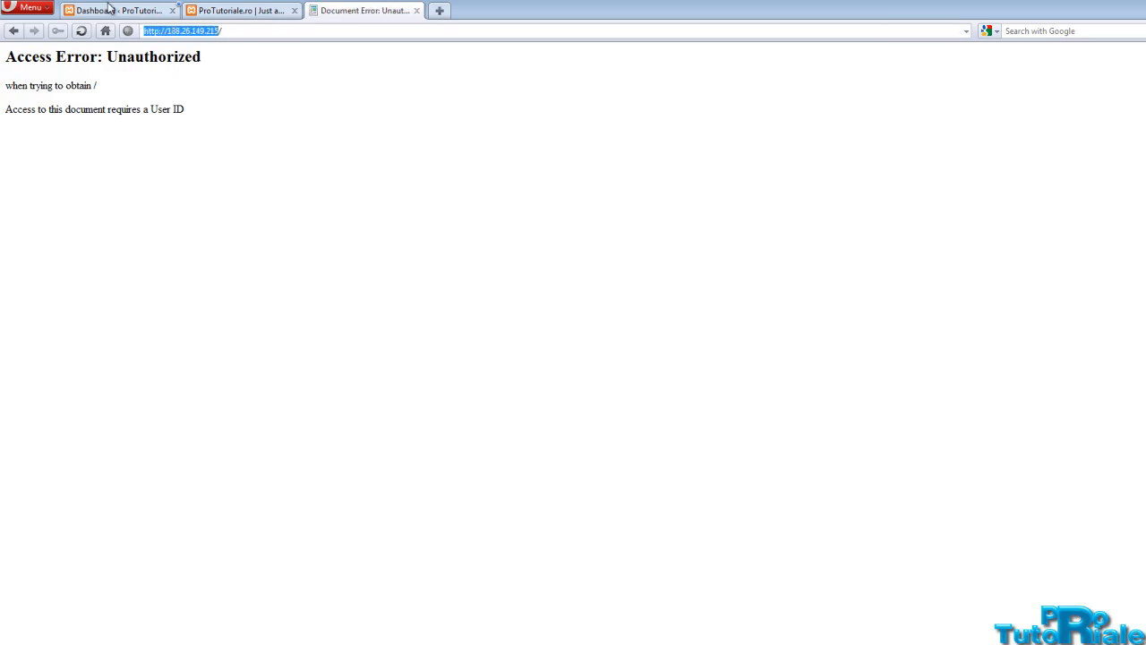
{"action": "left_click", "coordinate": [239, 30]}
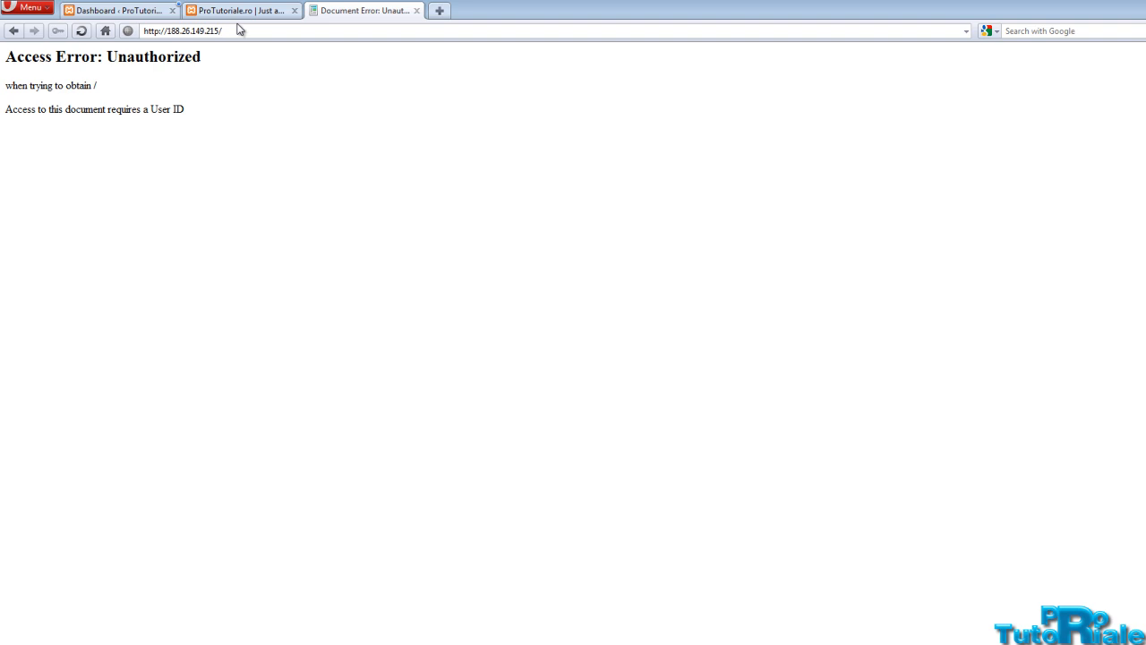
{"action": "key", "text": "Return"}
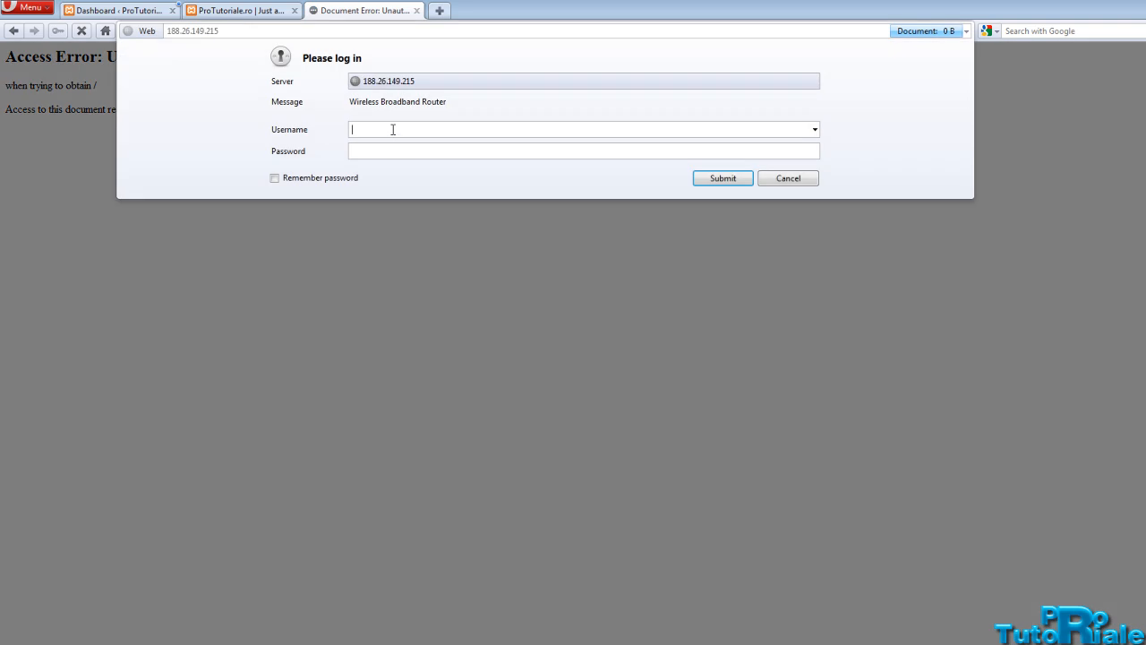
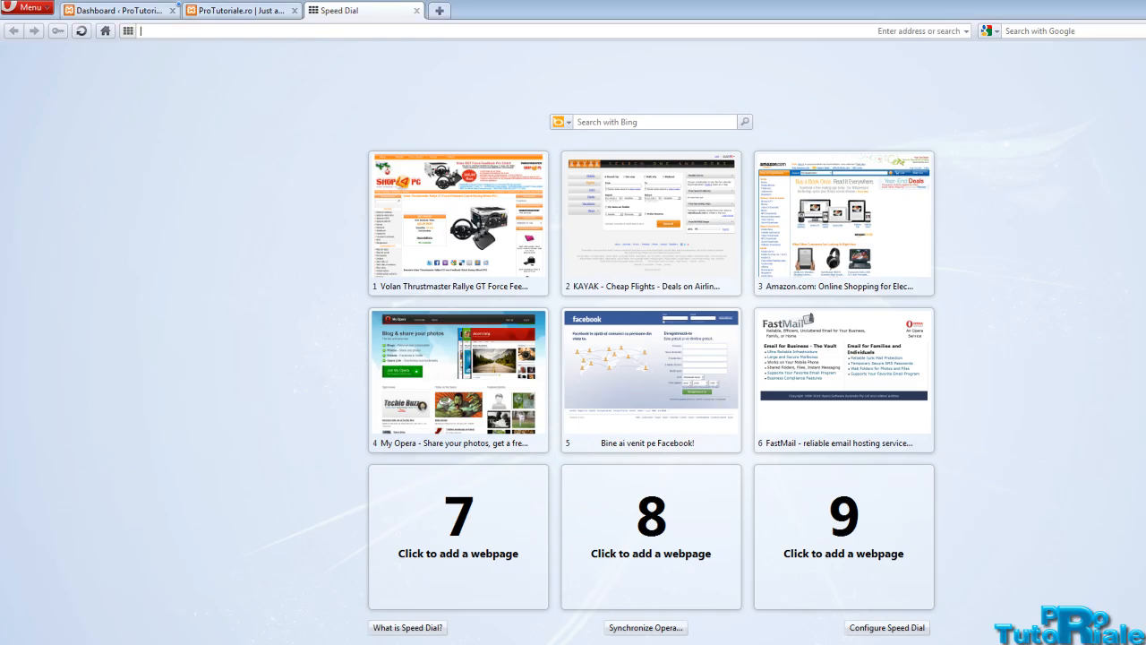
Switch Opera to the 'ProTutoriale.ro | Just a...' tab showing the localhost WordPress site
{"action": "right_click", "coordinate": [143, 28]}
{"action": "left_click", "coordinate": [258, 11]}
{"action": "left_click", "coordinate": [241, 10]}
{"action": "left_click", "coordinate": [226, 31]}
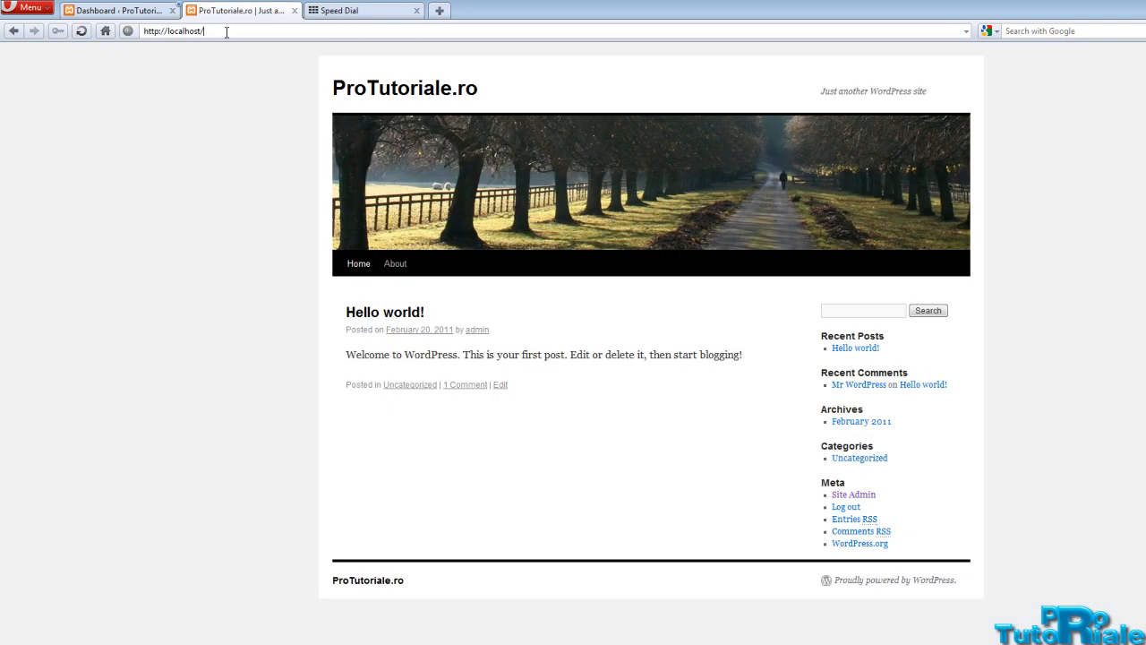
{"action": "left_click", "coordinate": [328, 12]}
{"action": "left_click", "coordinate": [262, 8]}
{"action": "left_click", "coordinate": [348, 353]}
{"action": "left_click_drag", "start_coordinate": [469, 355], "coordinate": [544, 364]}
{"action": "double_click", "coordinate": [554, 355]}
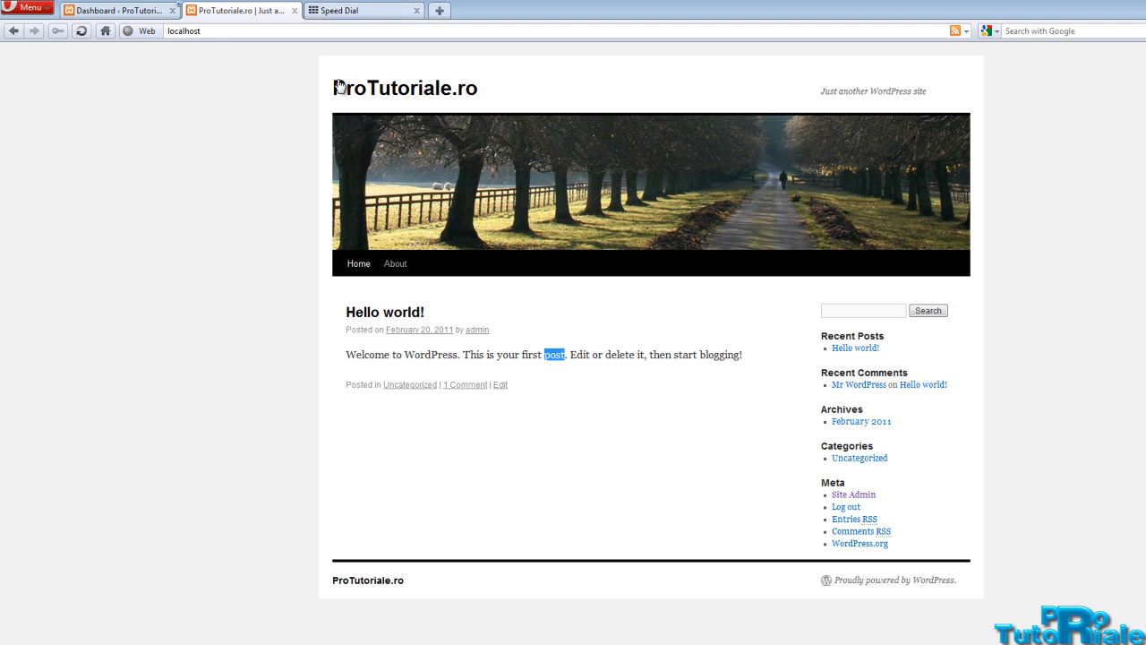
{"action": "left_click_drag", "start_coordinate": [325, 85], "coordinate": [394, 96]}
{"action": "left_click", "coordinate": [636, 304]}
{"action": "left_click", "coordinate": [212, 33]}
{"action": "left_click", "coordinate": [213, 33]}
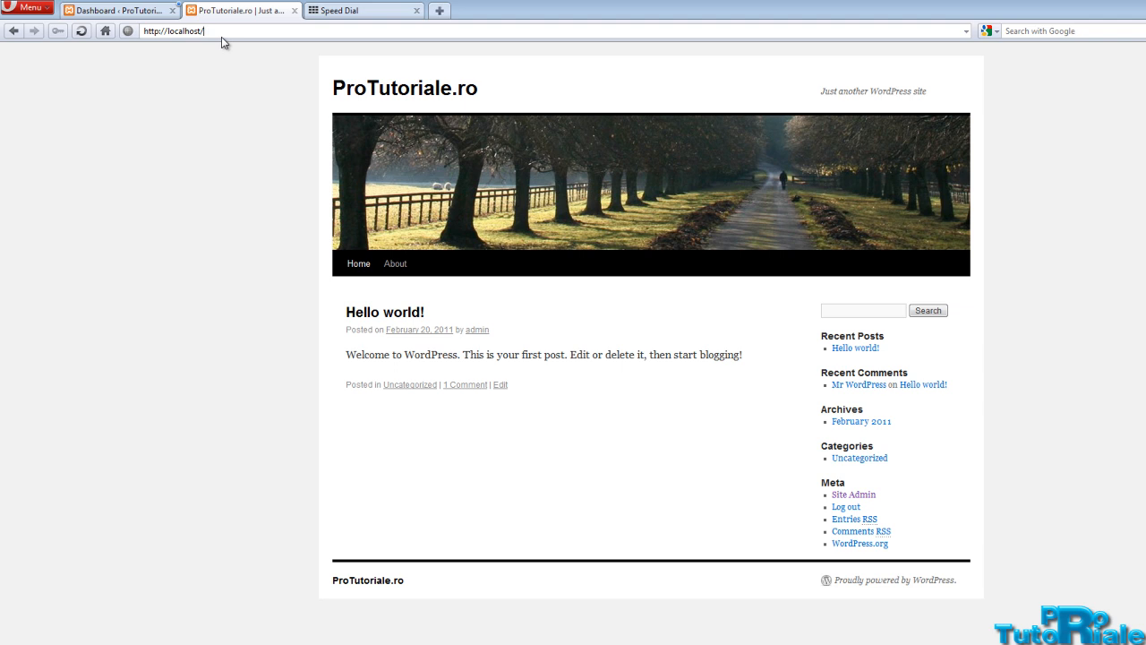
{"action": "left_click", "coordinate": [122, 11]}
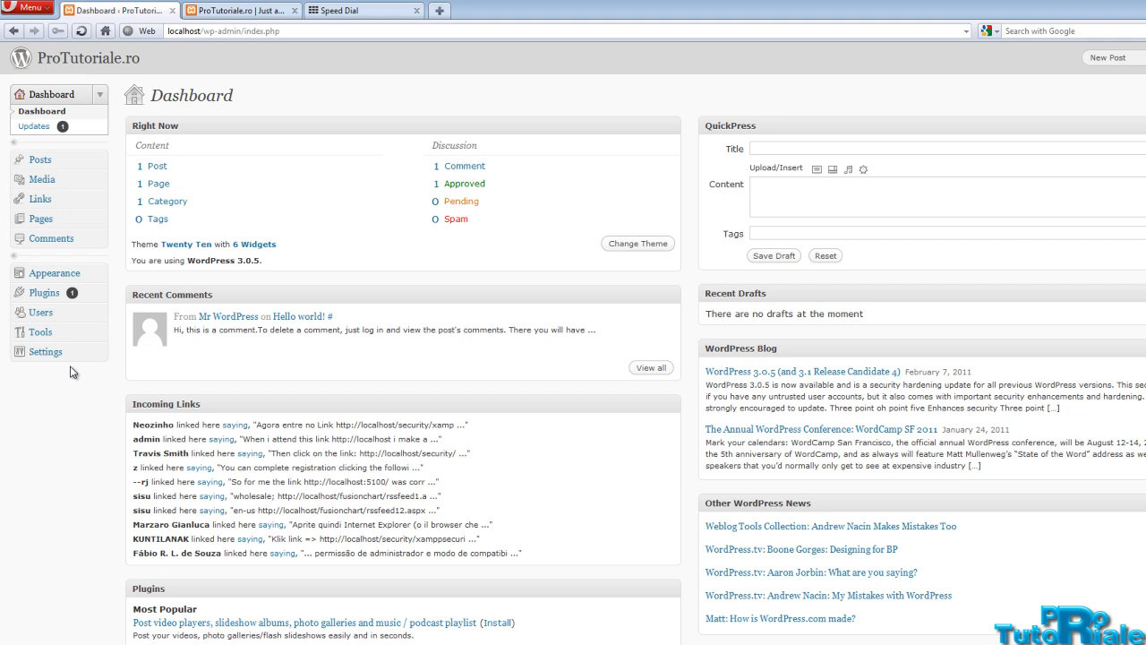
{"action": "left_click", "coordinate": [192, 10]}
{"action": "left_click", "coordinate": [143, 11]}
{"action": "left_click", "coordinate": [241, 11]}
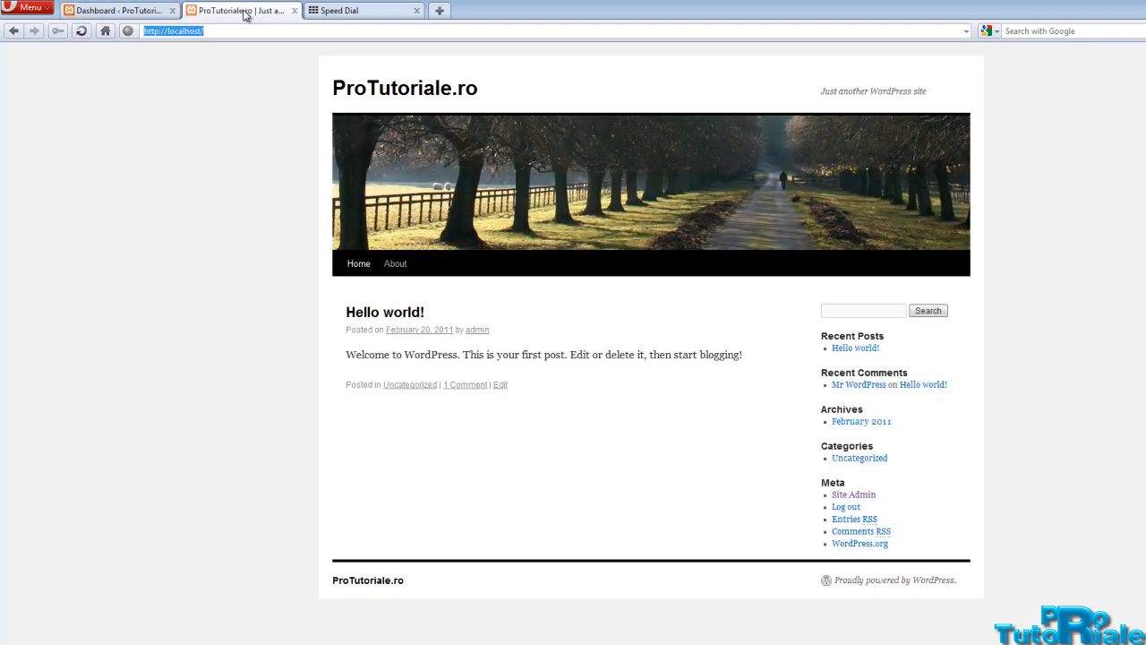